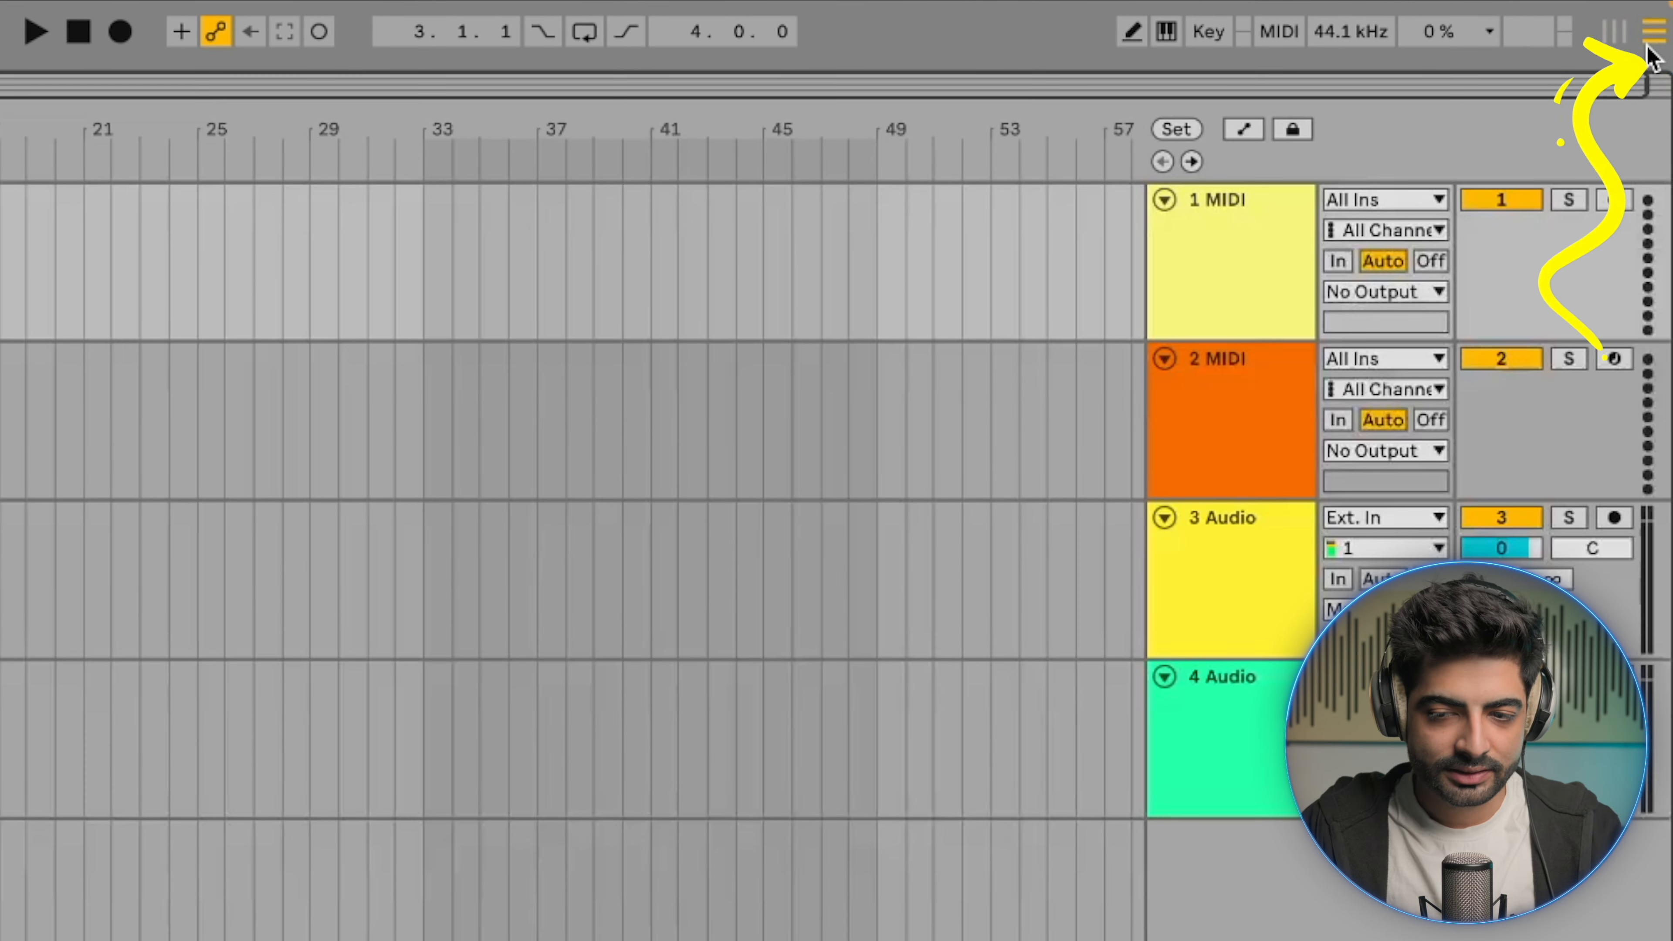
Step: Switch back and forth between Session View and Arrangement View, ending in Arrangement View
key(Tab)
key(Tab)
key(Tab)
key(Tab)
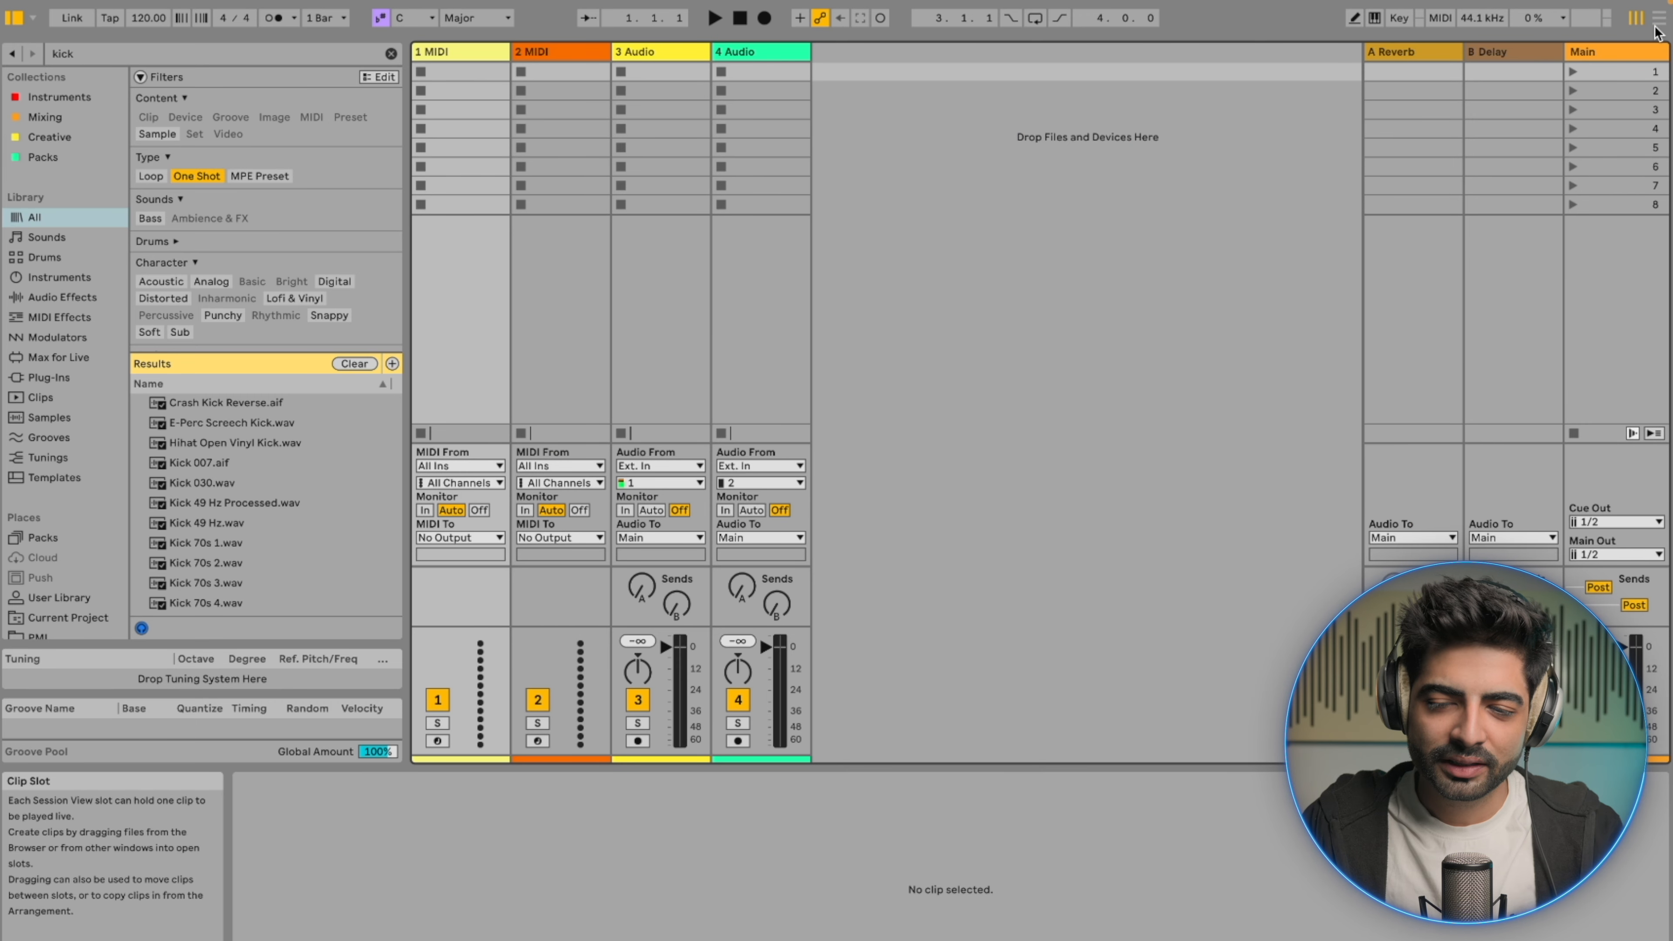
key(Tab)
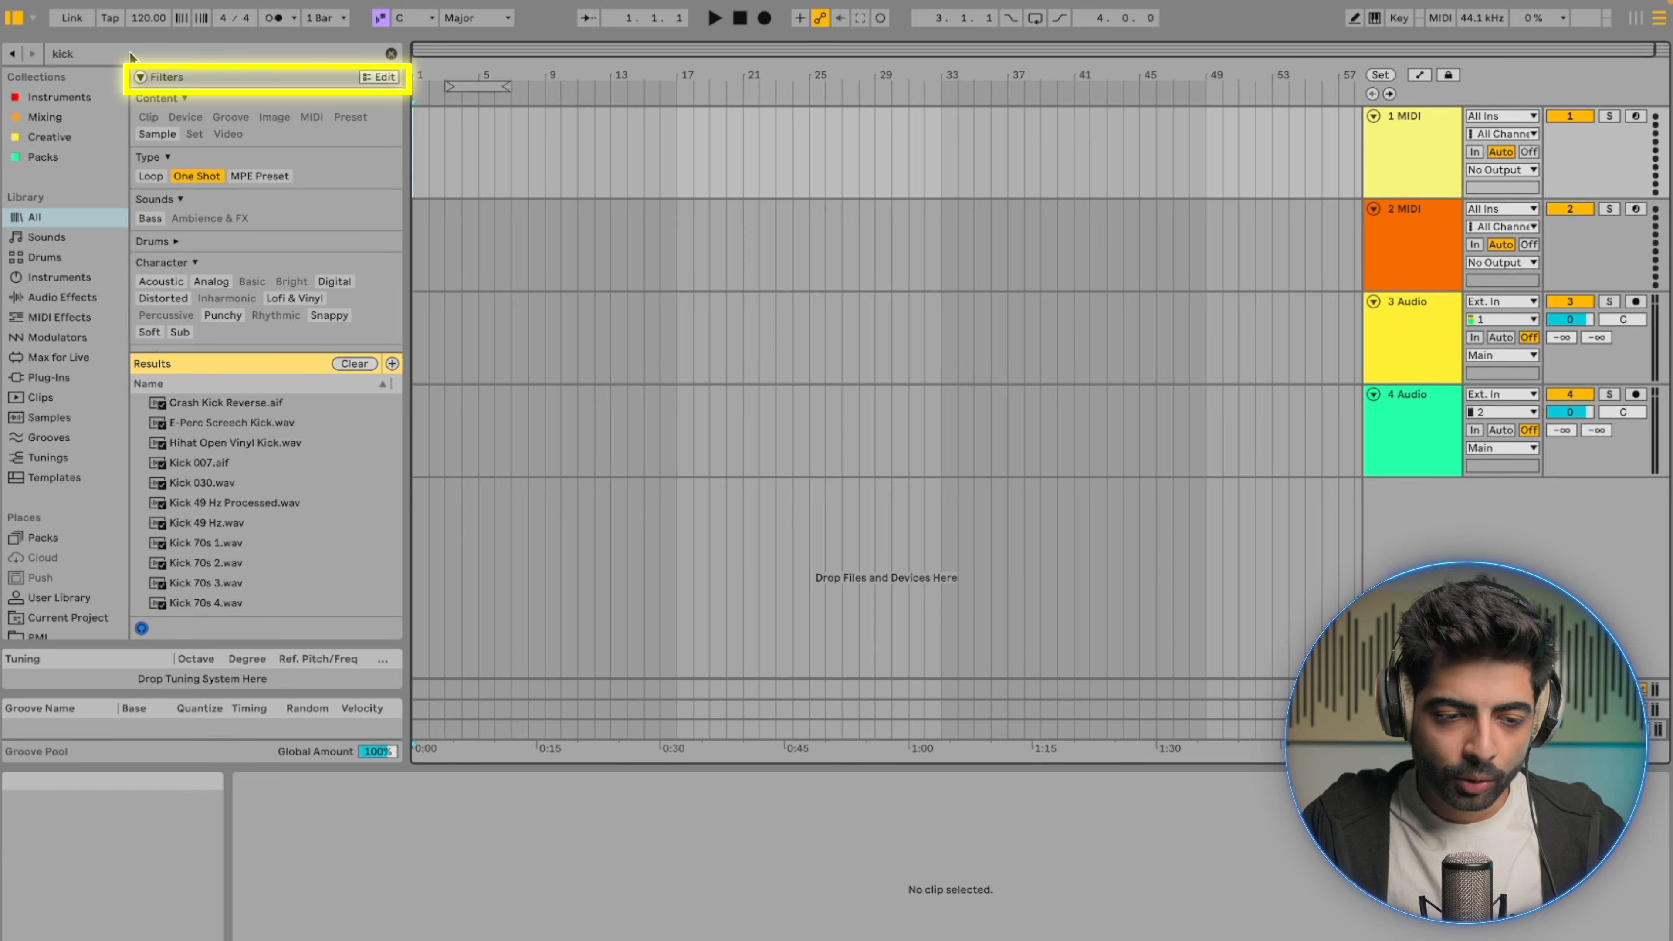
Step: Clear the browser's previous filters, search the whole library for "kick" and restrict the results to One Shot
key(ctrl+f)
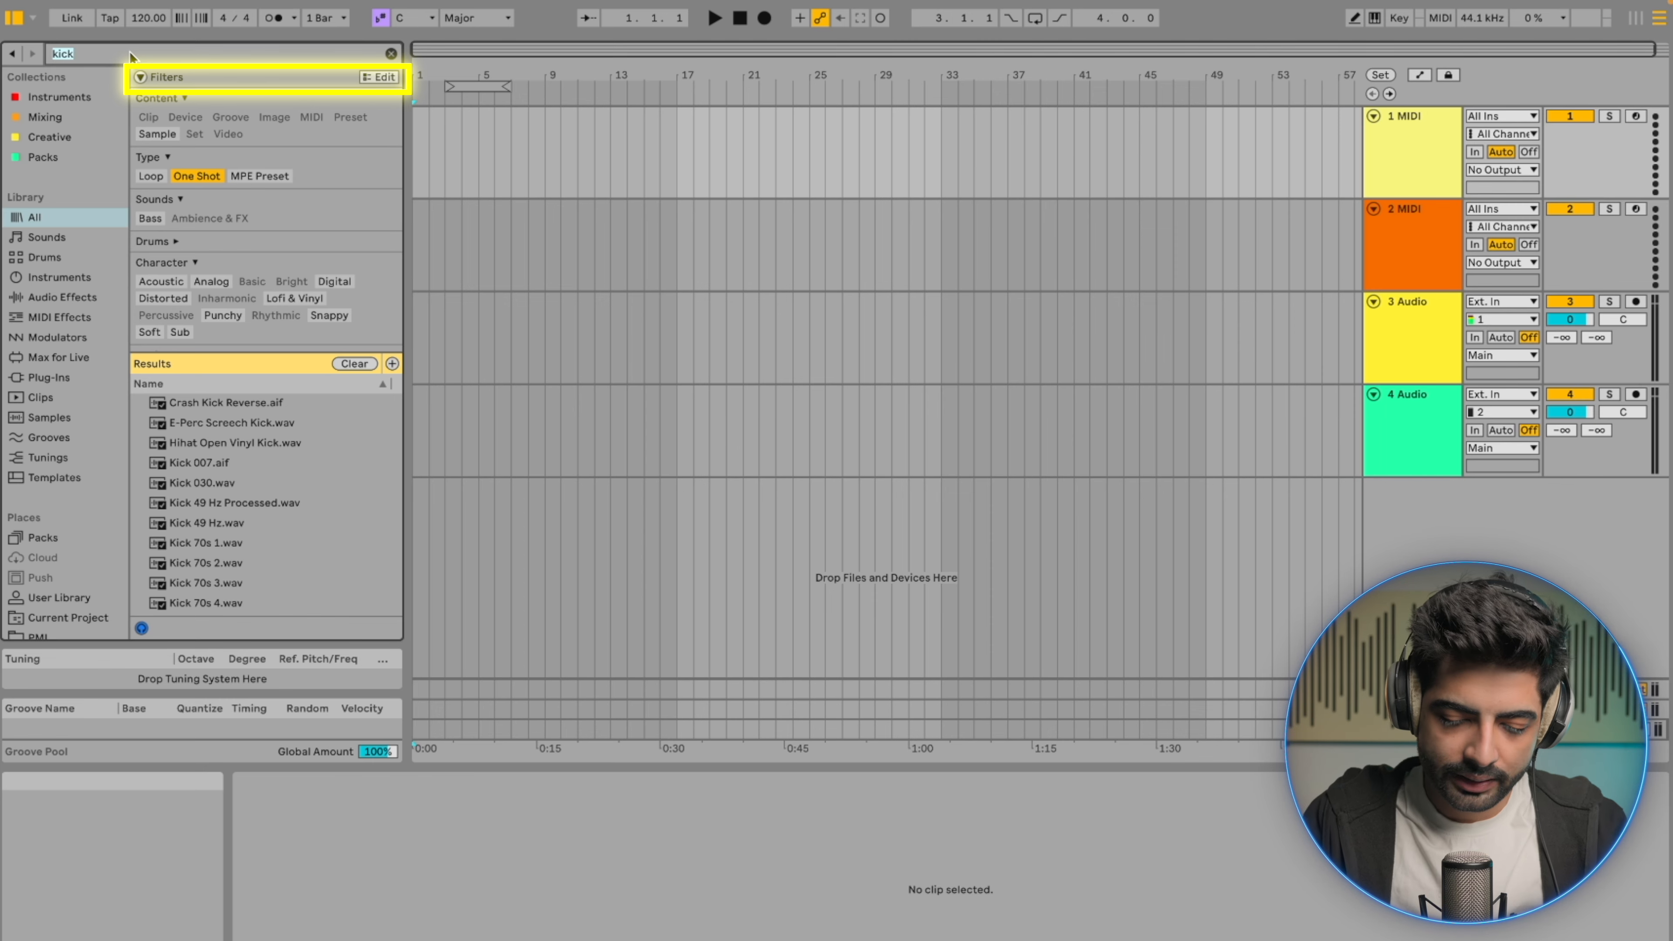
text(kick)
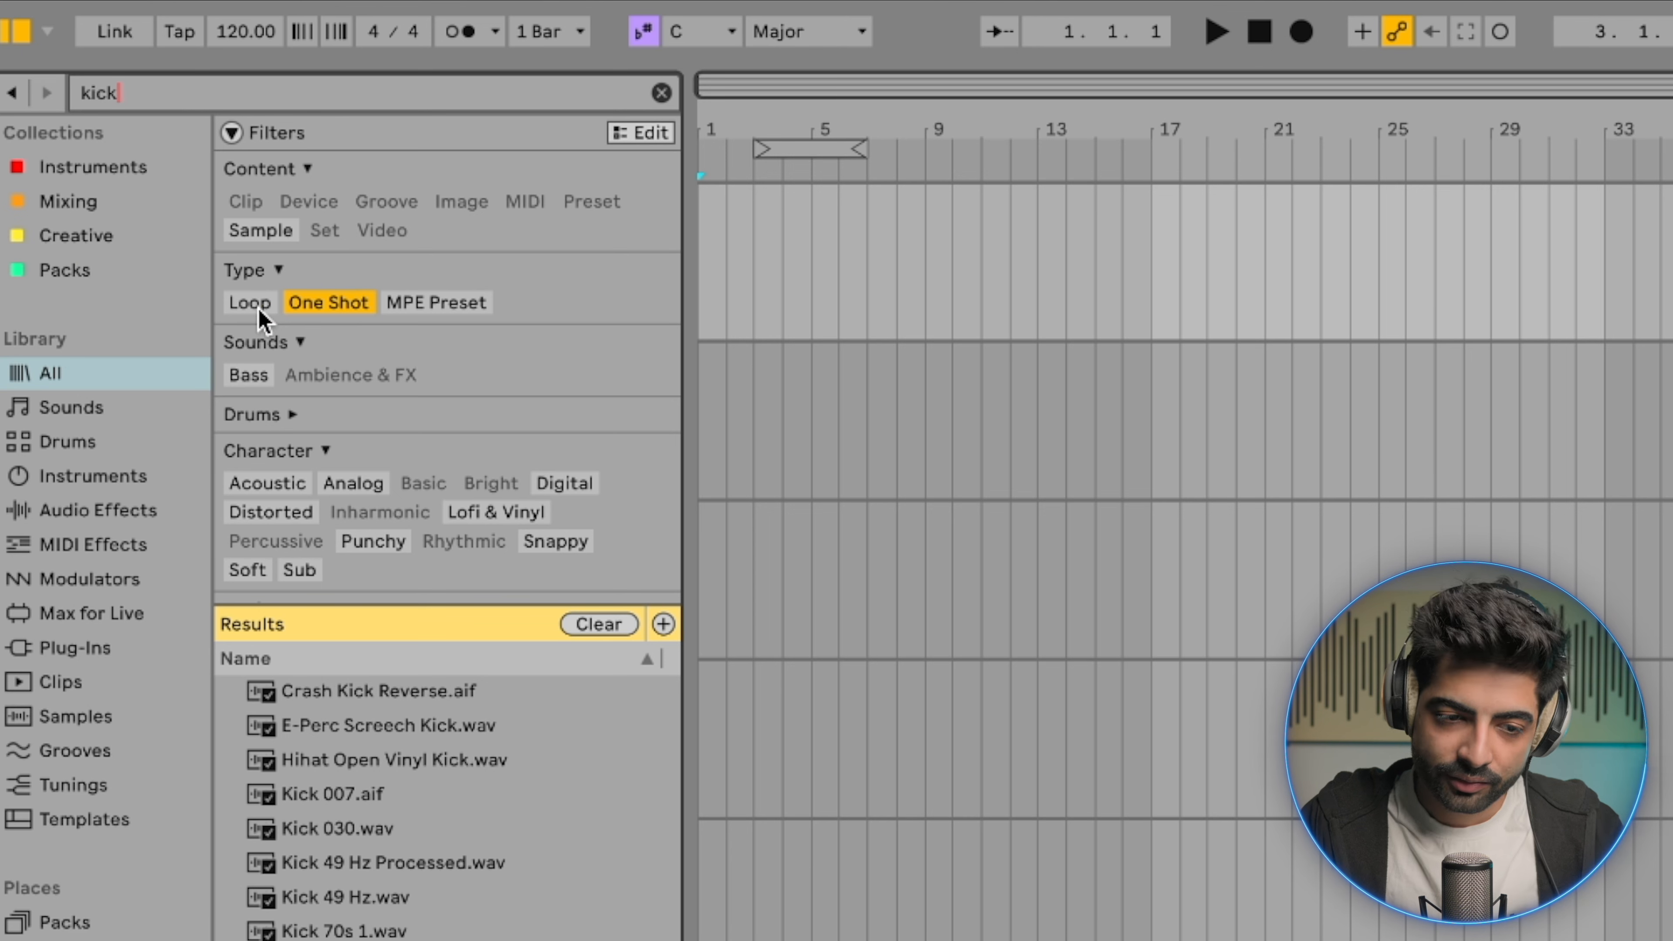
click(600, 624)
click(176, 100)
text(kick)
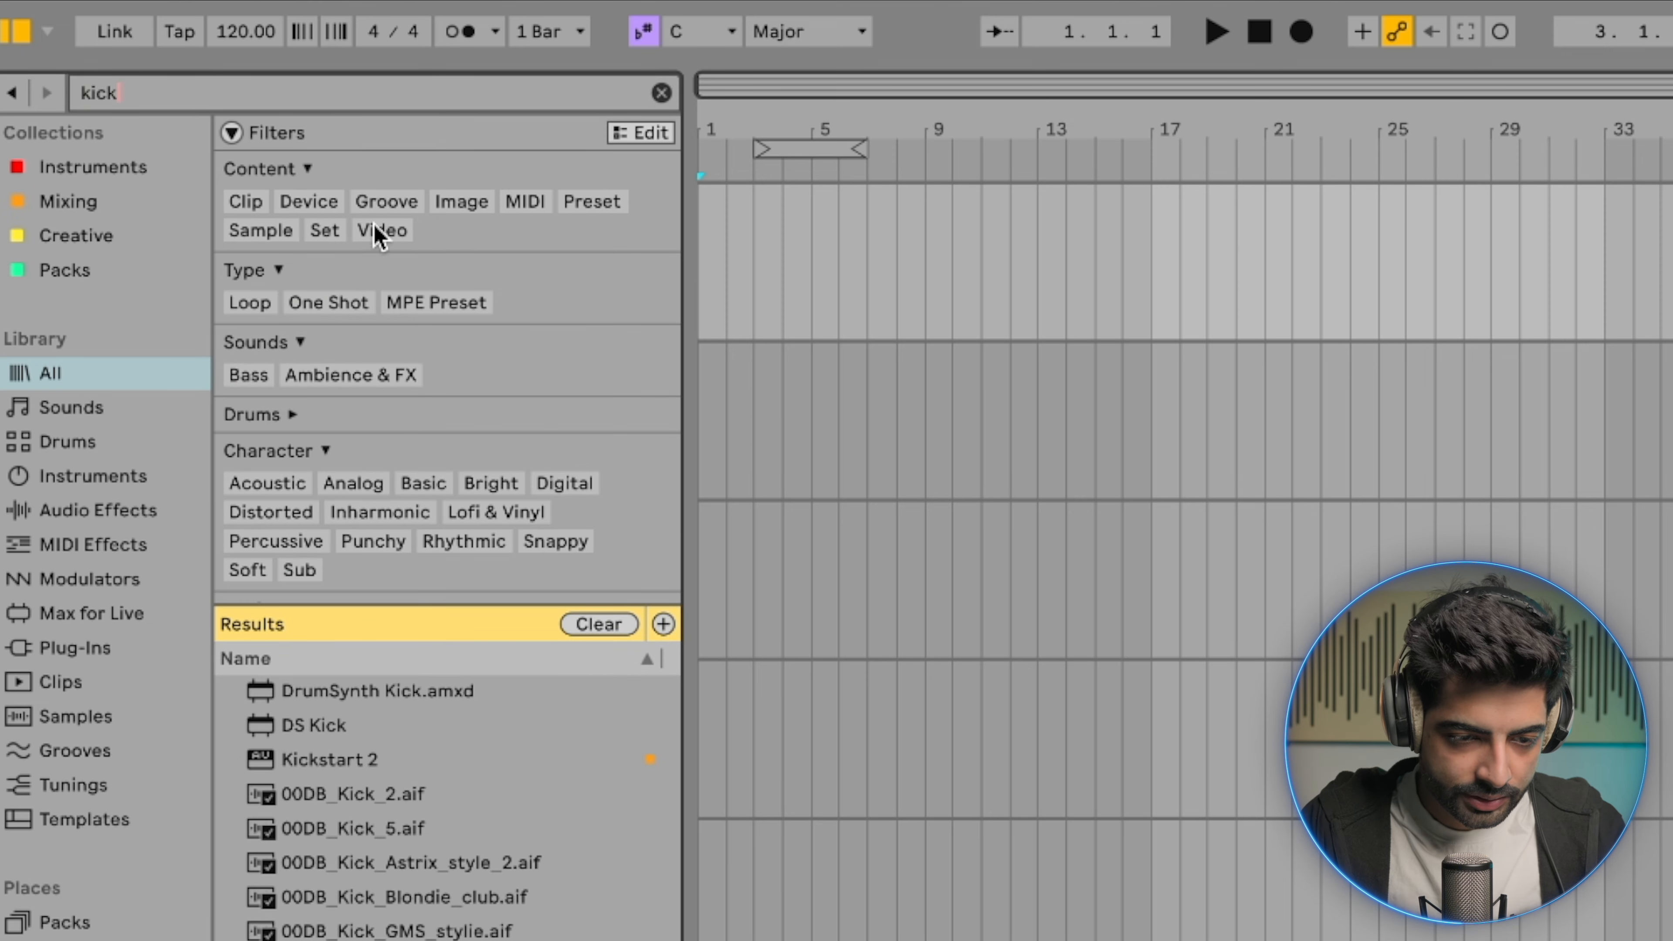
click(353, 298)
Step: Audition the kick one-shots and place Kick 90s 1.wav at bar 17 on the 3 Audio track
click(335, 724)
key(Down)
key(Down)
key(Down)
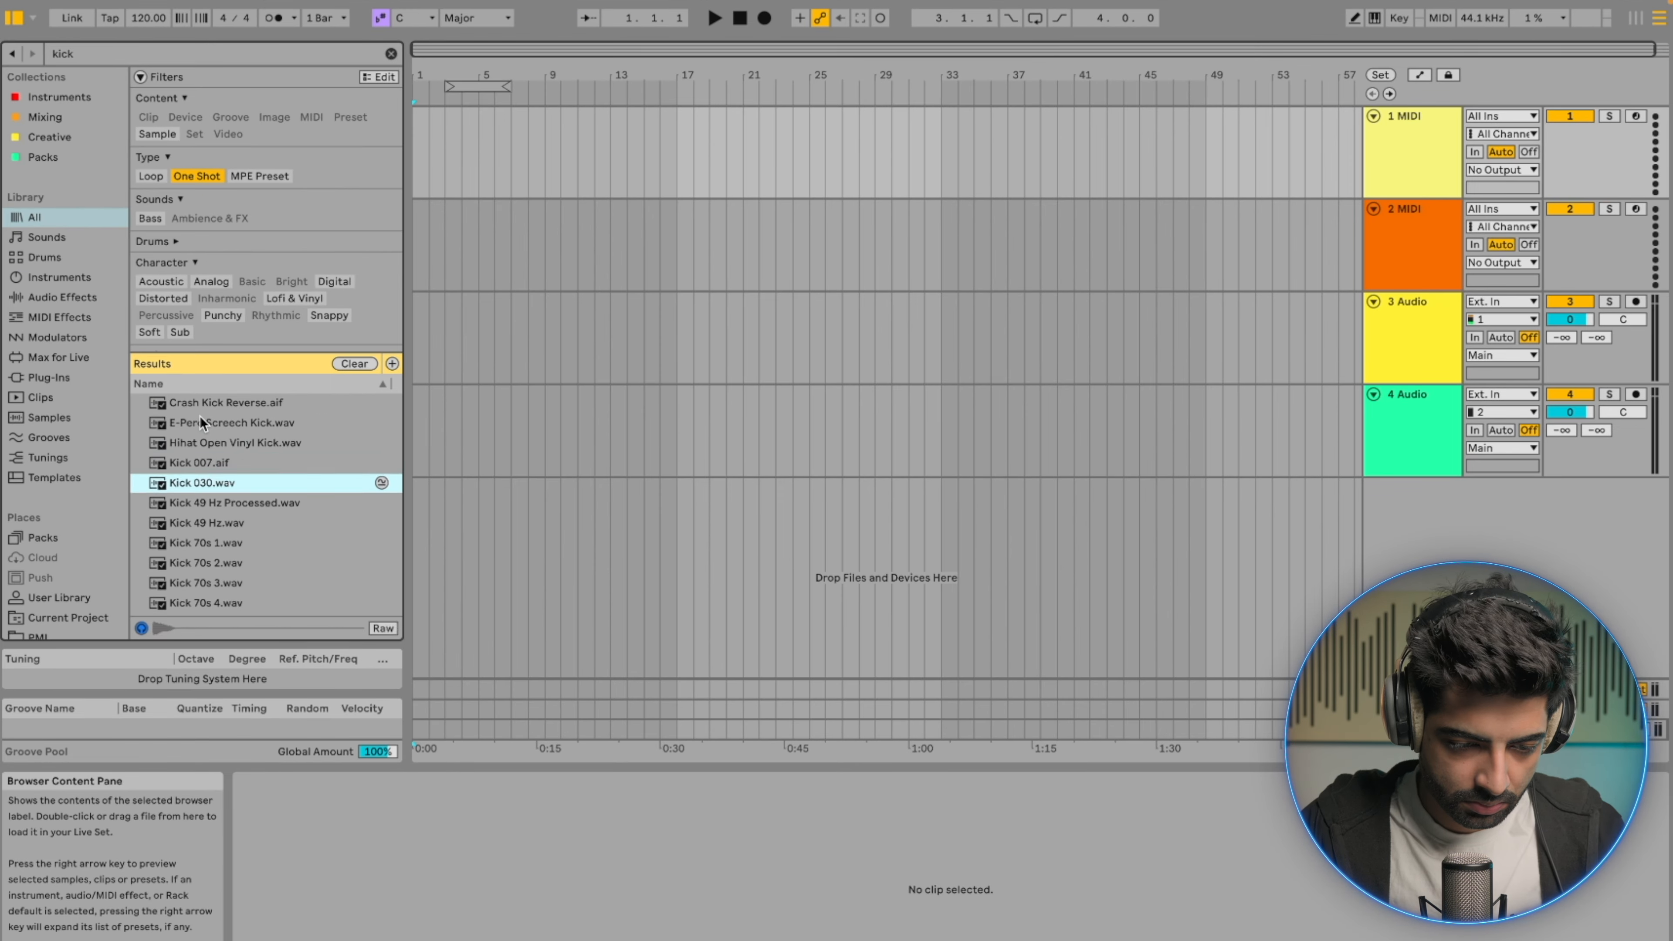
key(Down)
key(Down)
key(Down)
key(Down)
key(Down)
key(Down)
key(Down)
key(Down)
key(Down)
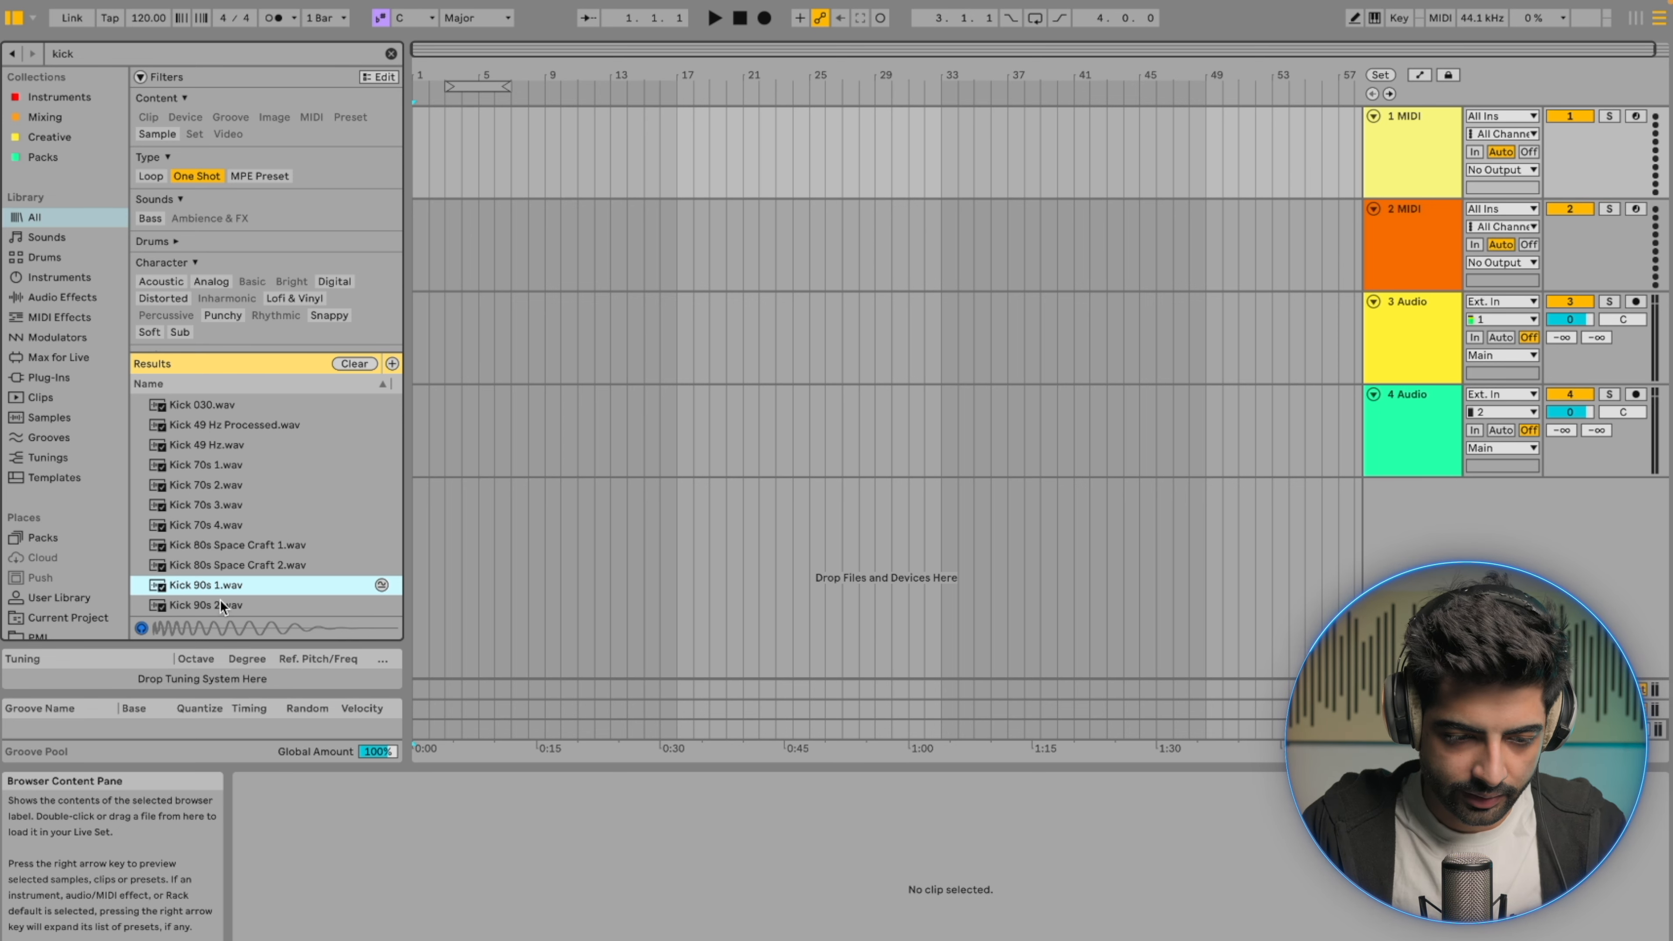
drag(676, 331, 672, 347)
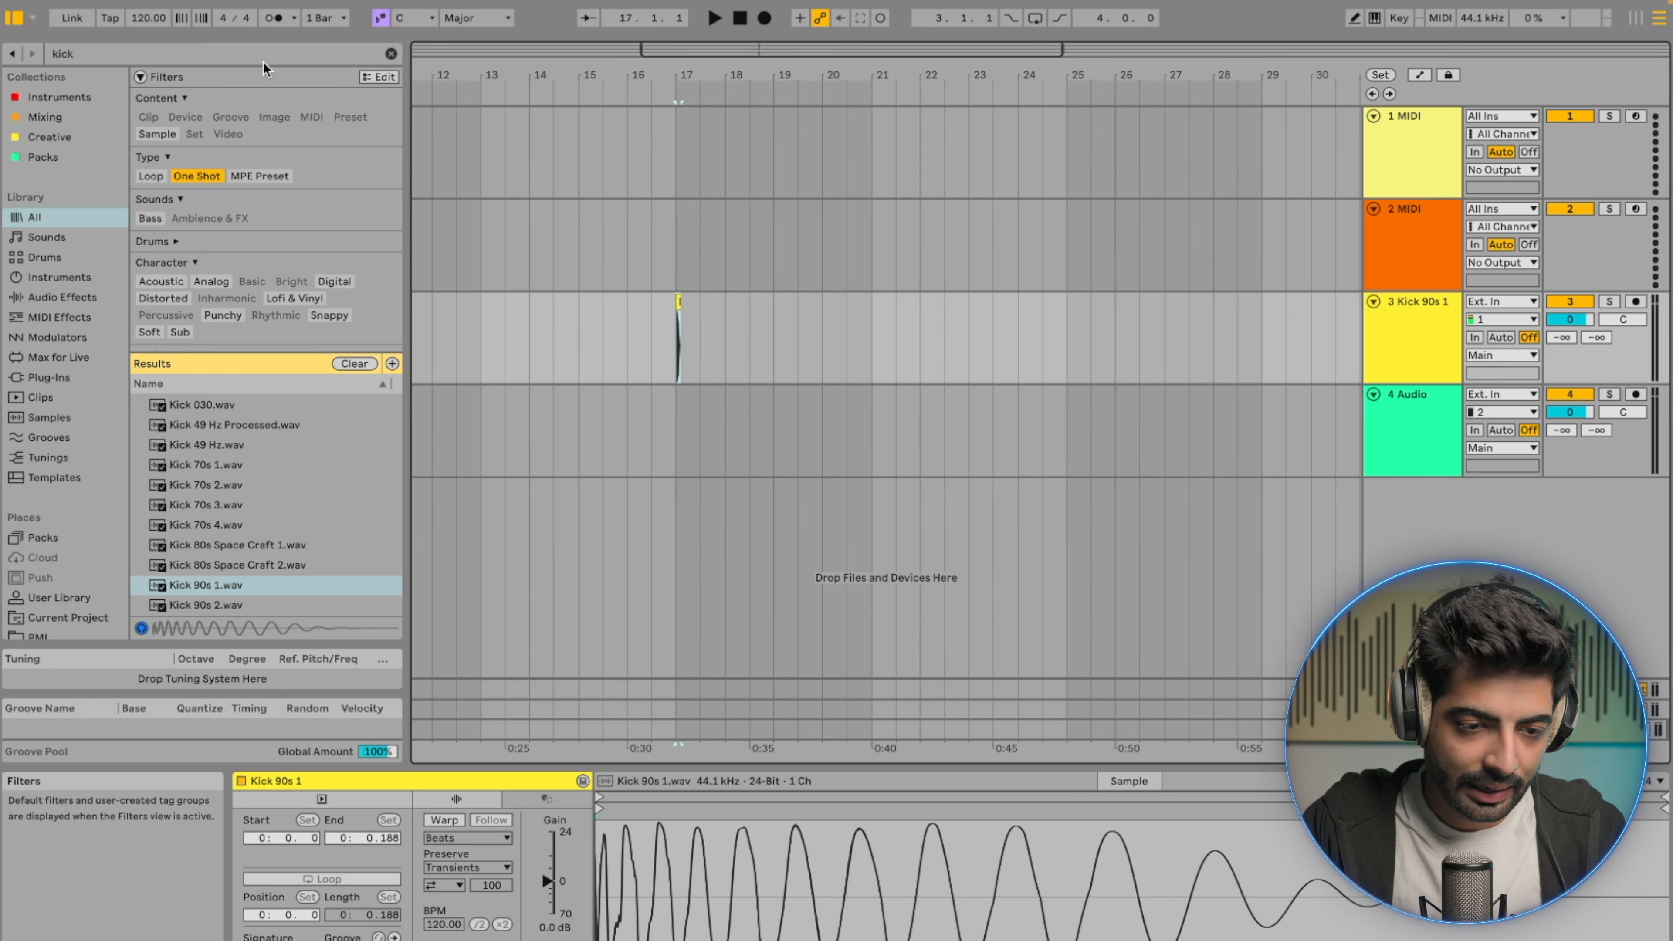
Step: Search for "clap" with the Loop and Acoustic filters and place Clapping Flamenco 120 bpm.aif at bar 17 on the 4 Audio track
click(181, 48)
text(clap)
click(151, 159)
click(196, 159)
click(160, 264)
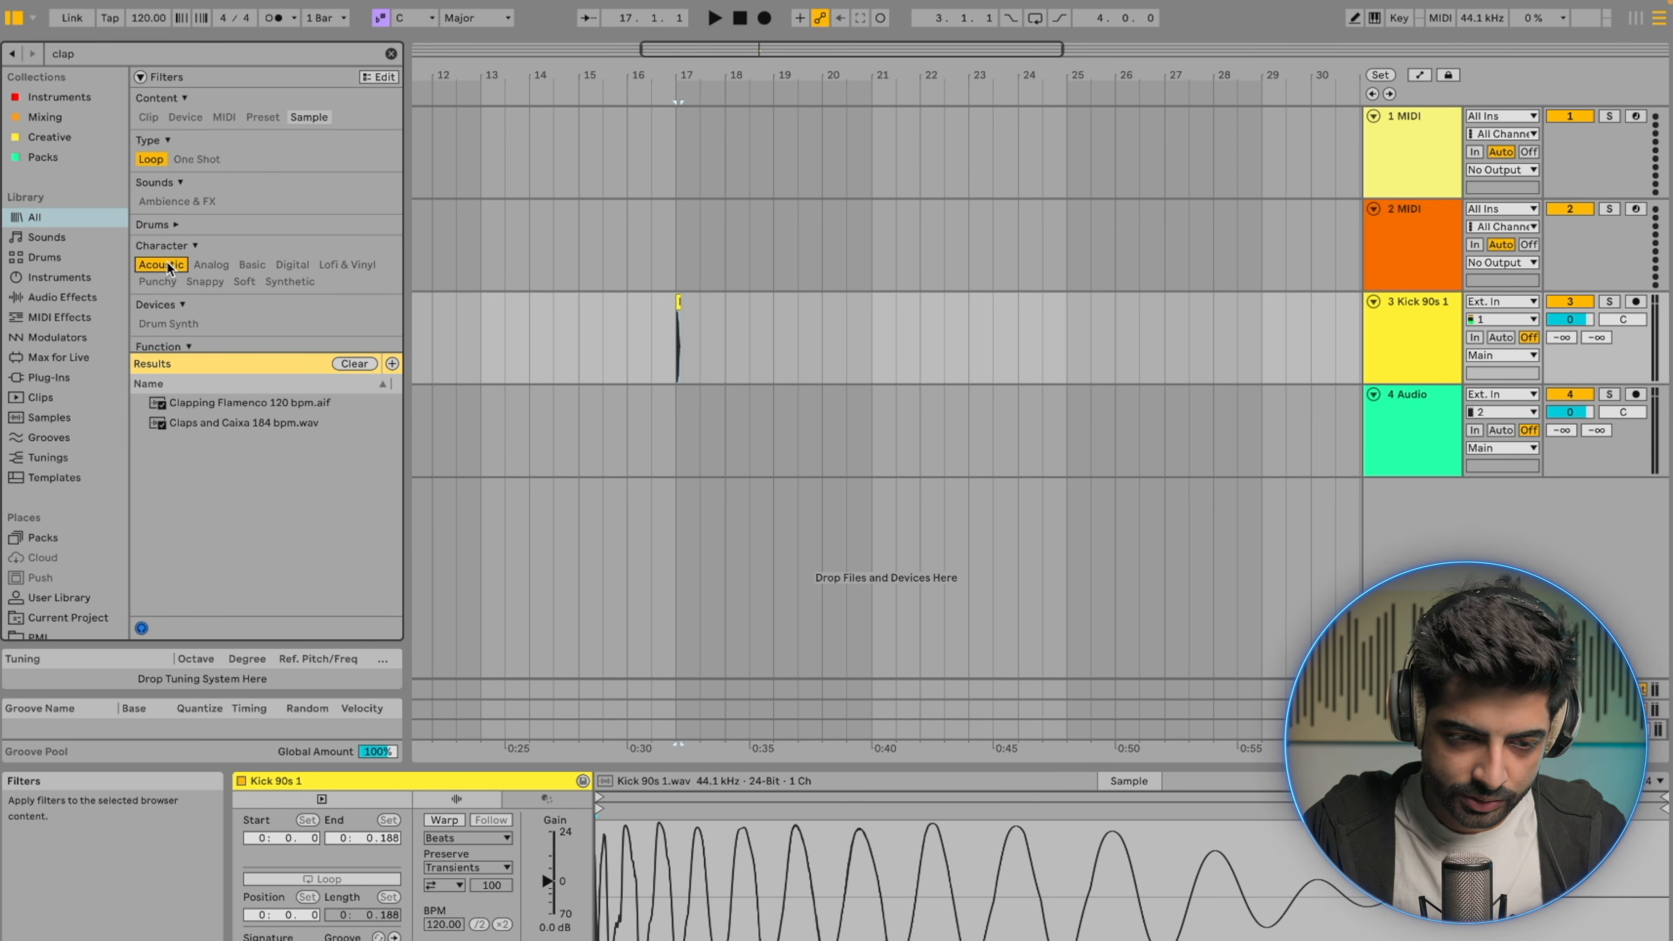
click(235, 405)
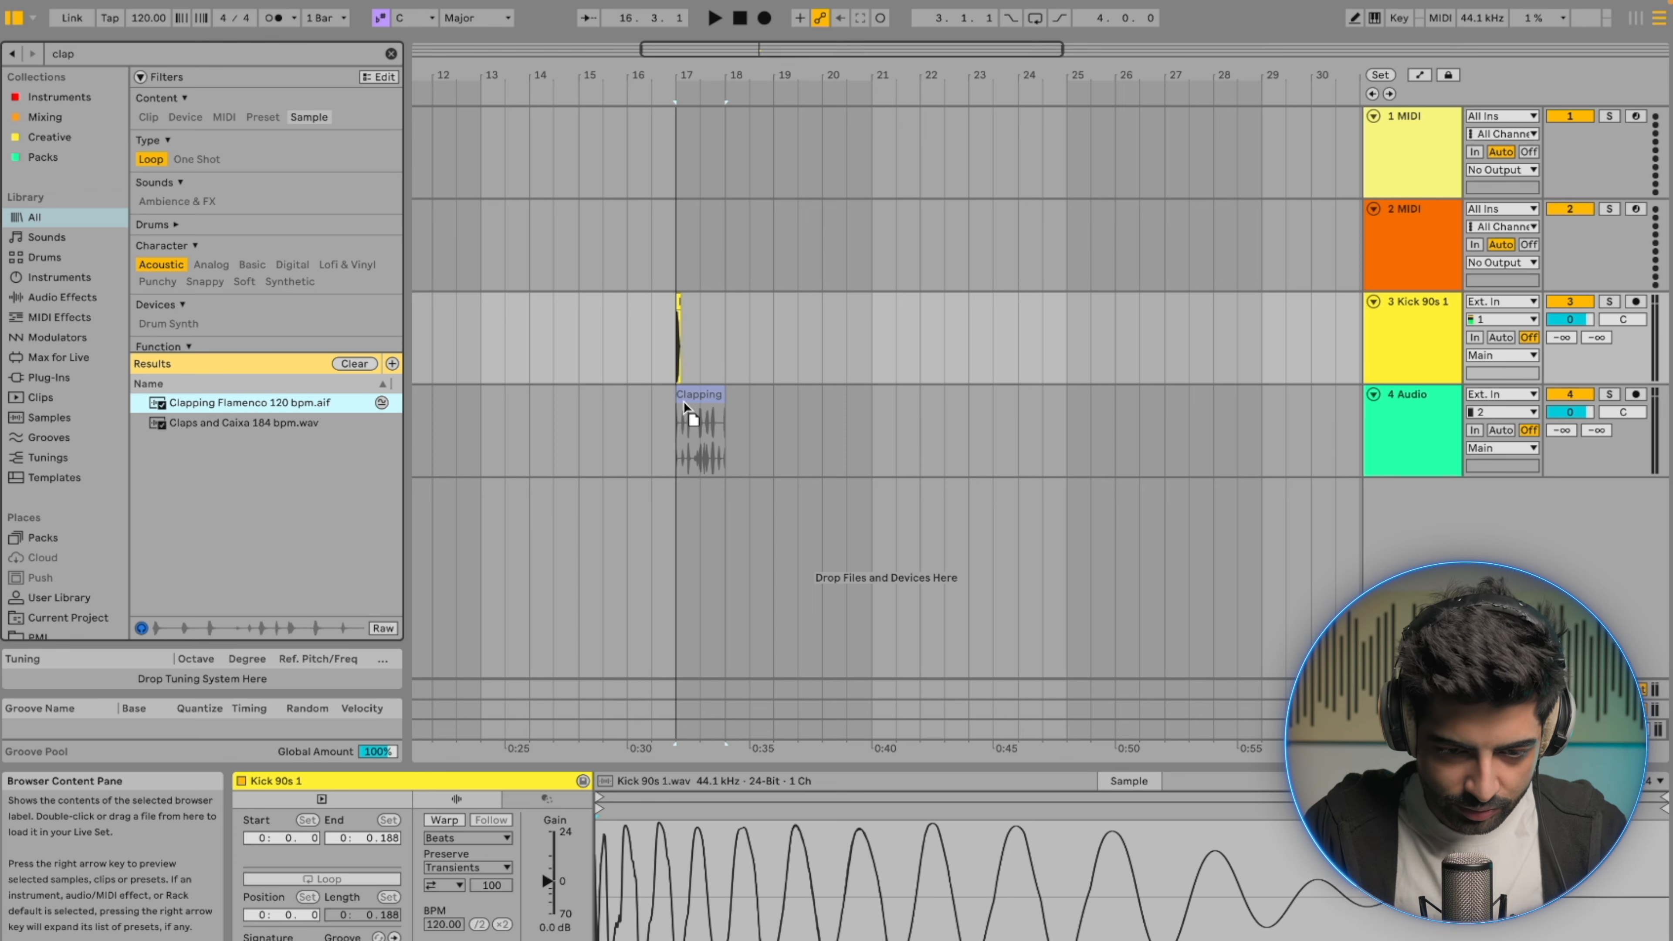
drag(684, 402, 689, 401)
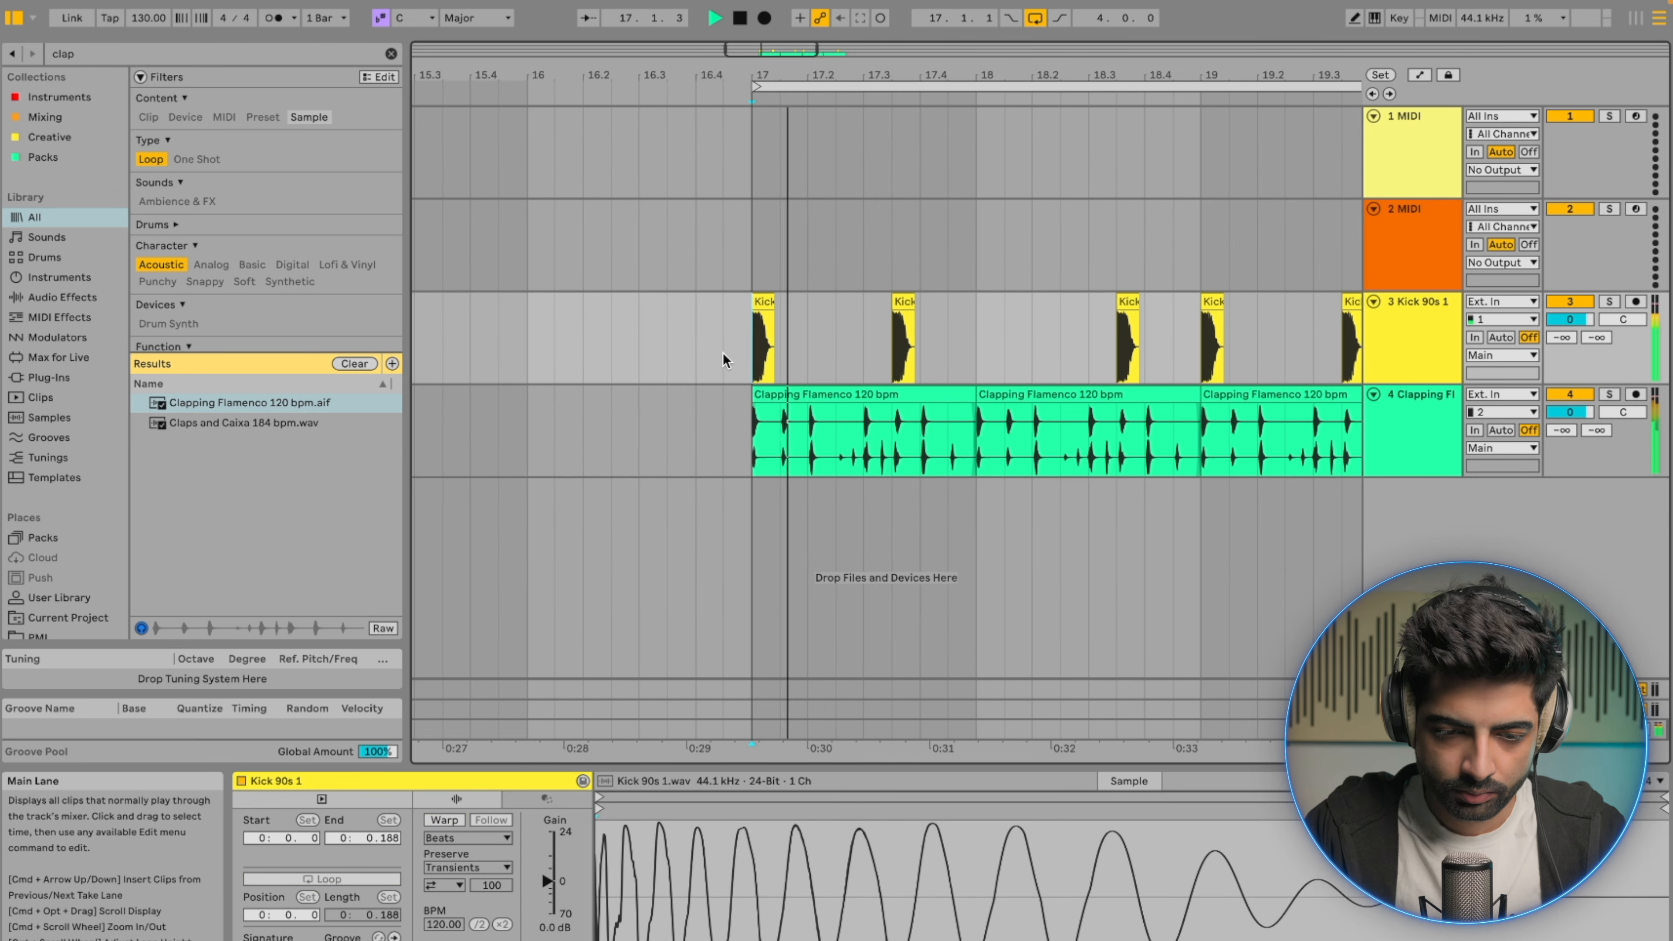
Step: Enlarge the mixer's volume section in Session View for detailed level meters and return to Arrangement View
key(Tab)
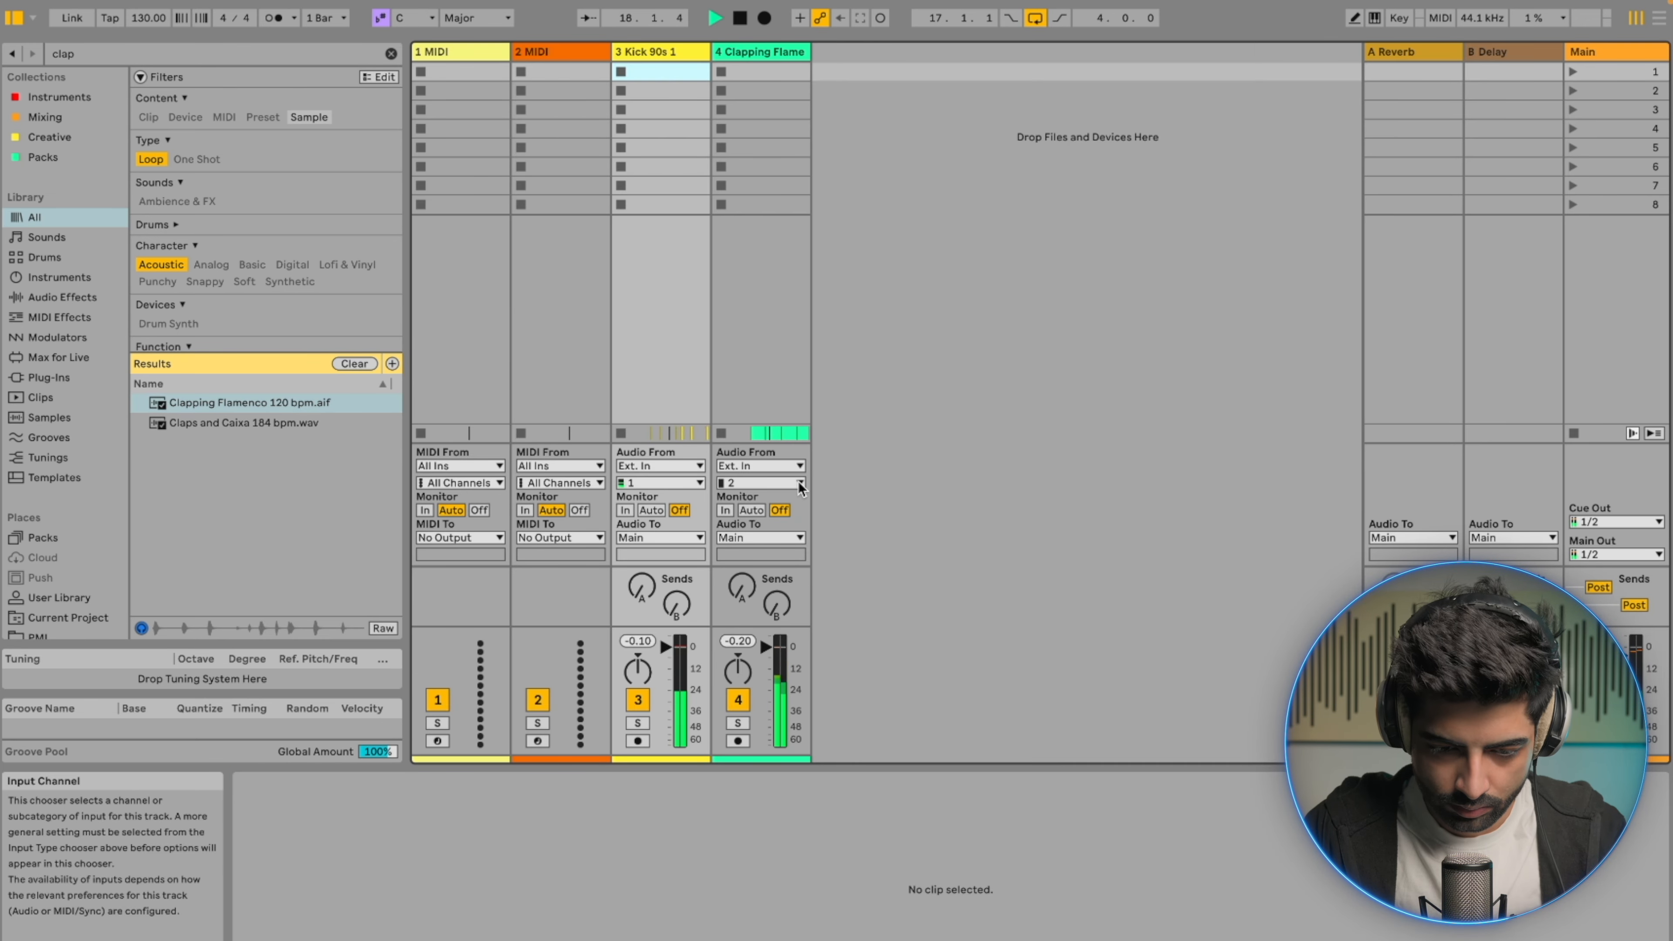
drag(725, 626, 725, 335)
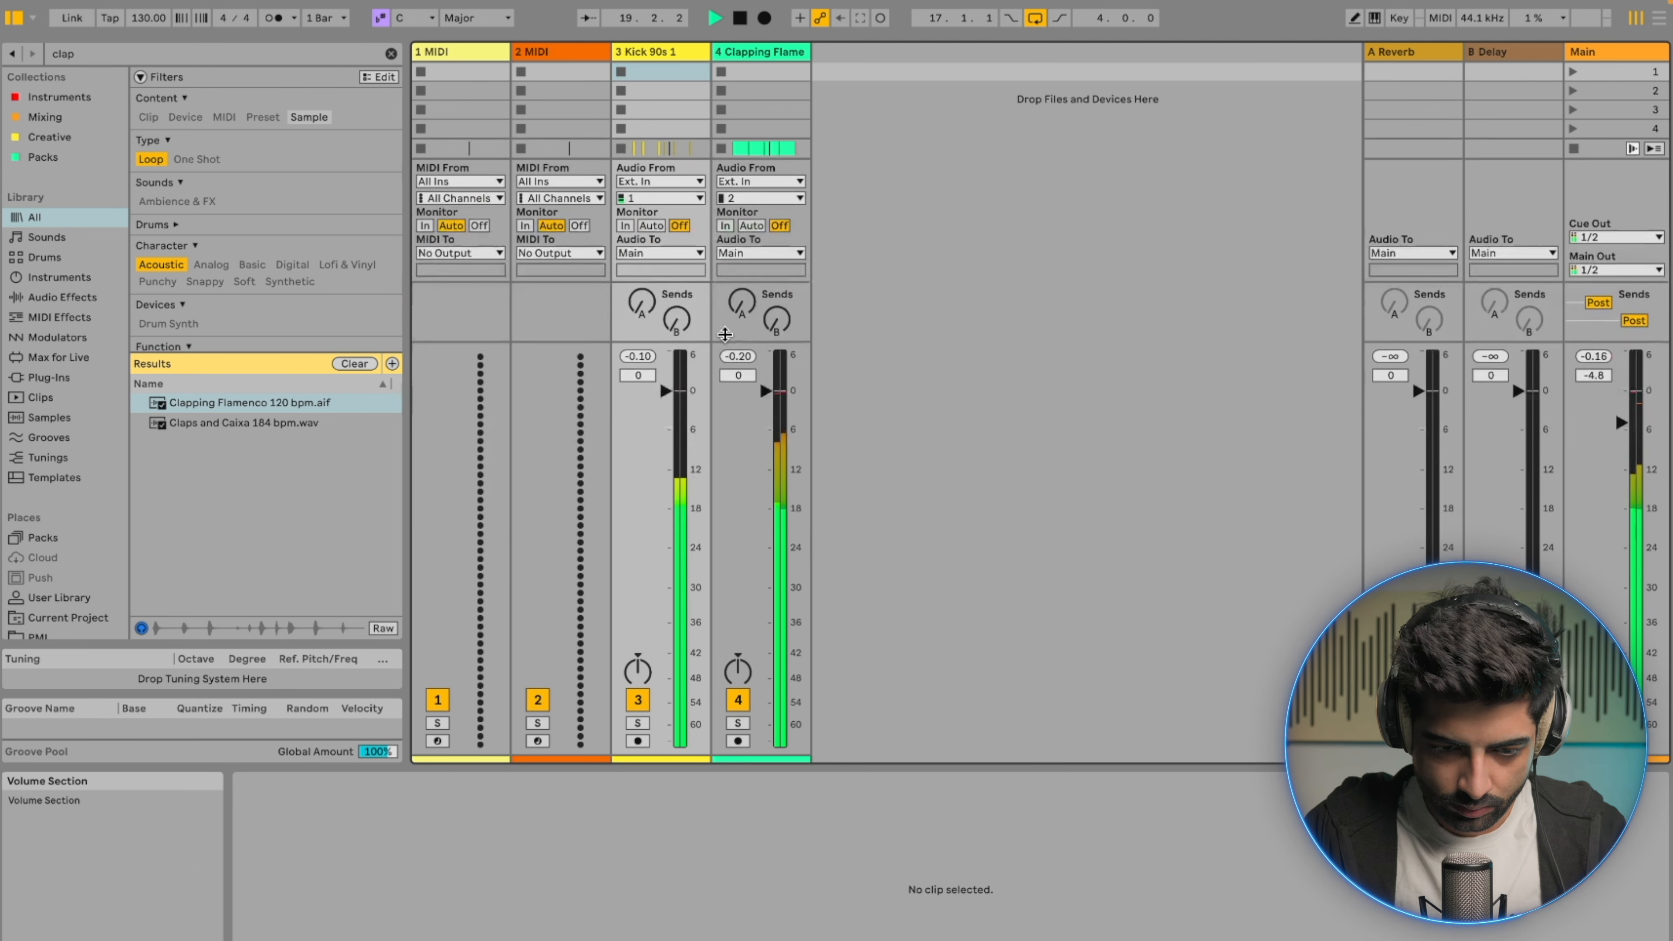
key(Tab)
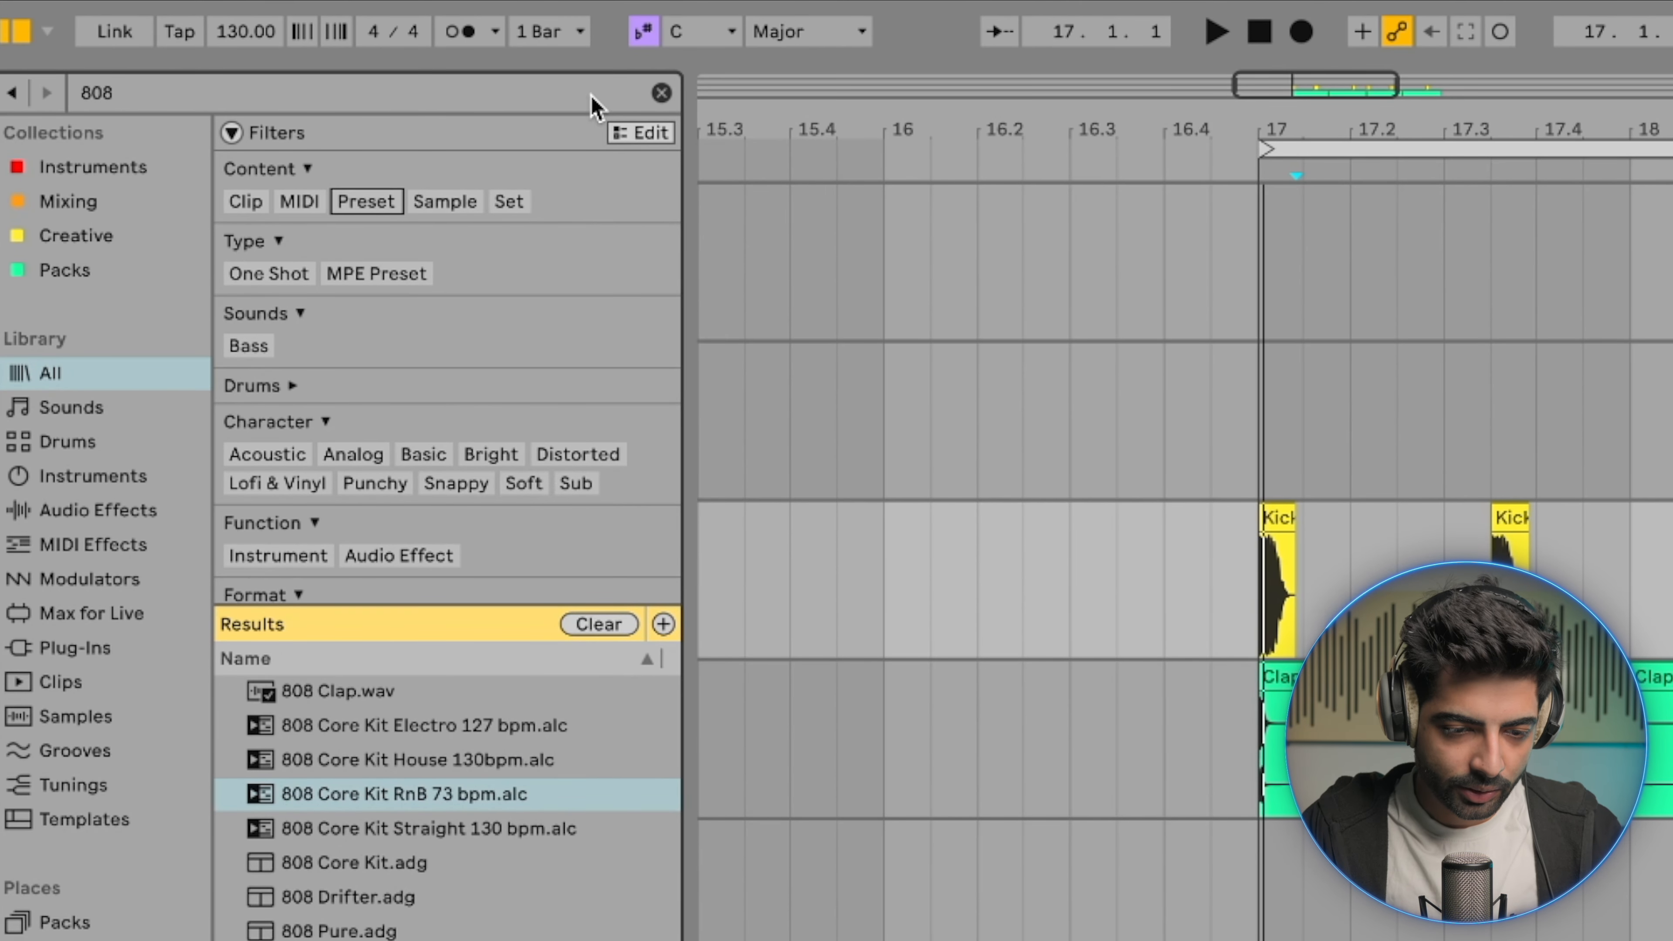
Step: Search the library for "808", filter to Preset and load 808 Pure.adg onto a new track
click(598, 623)
key(super+f)
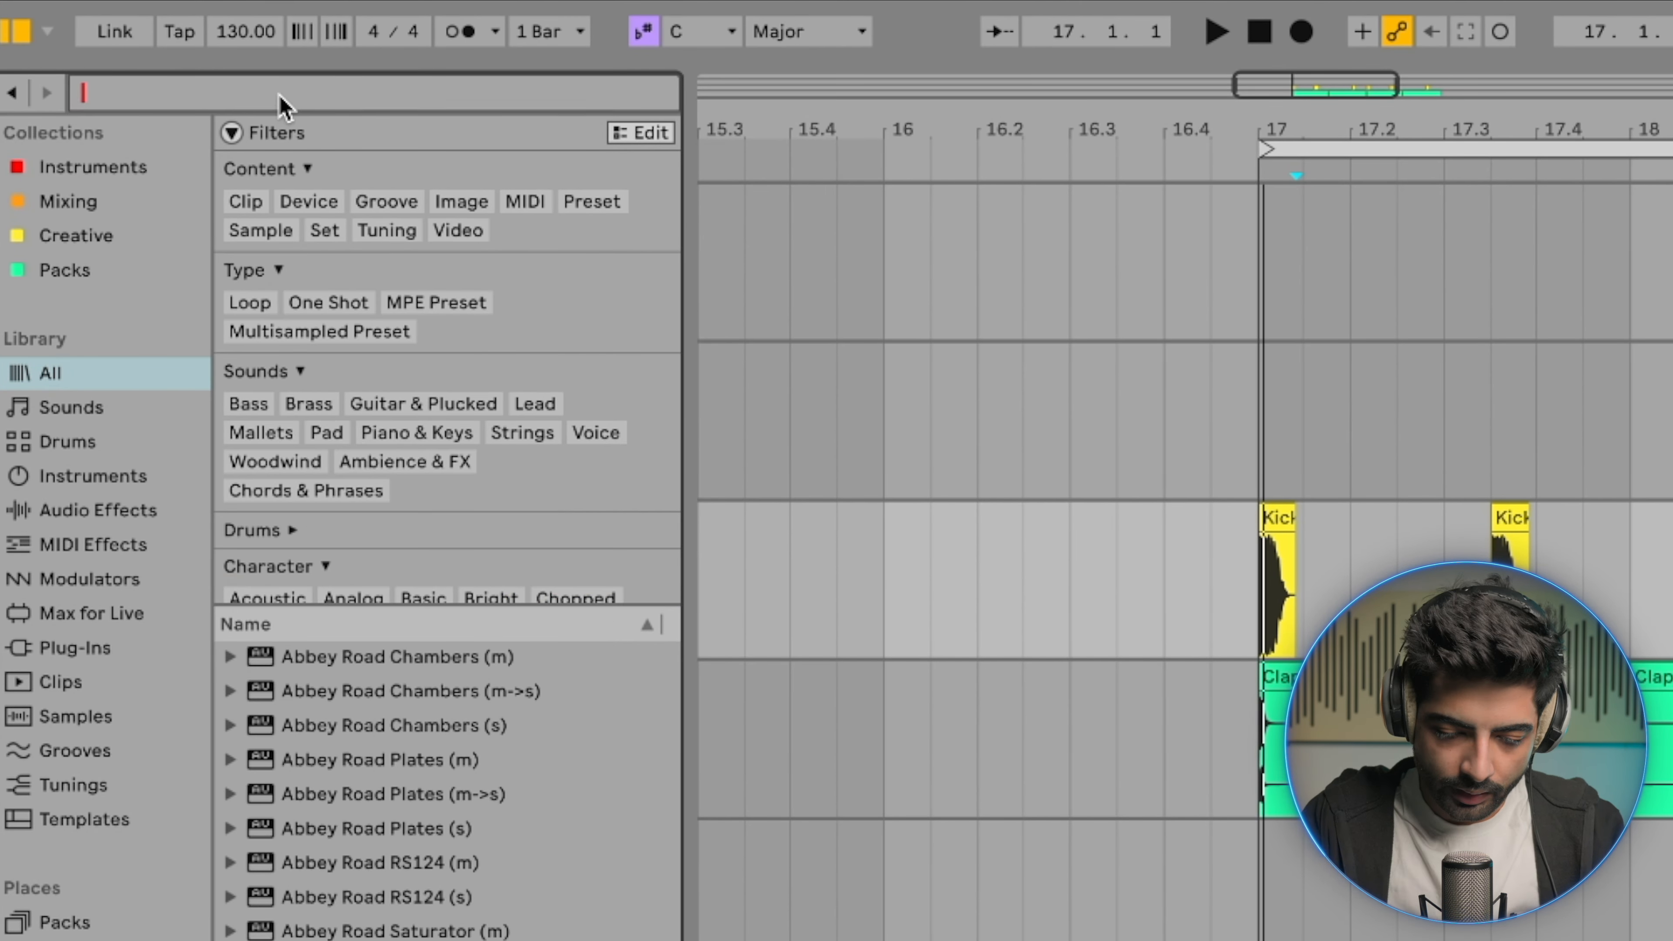
text(808)
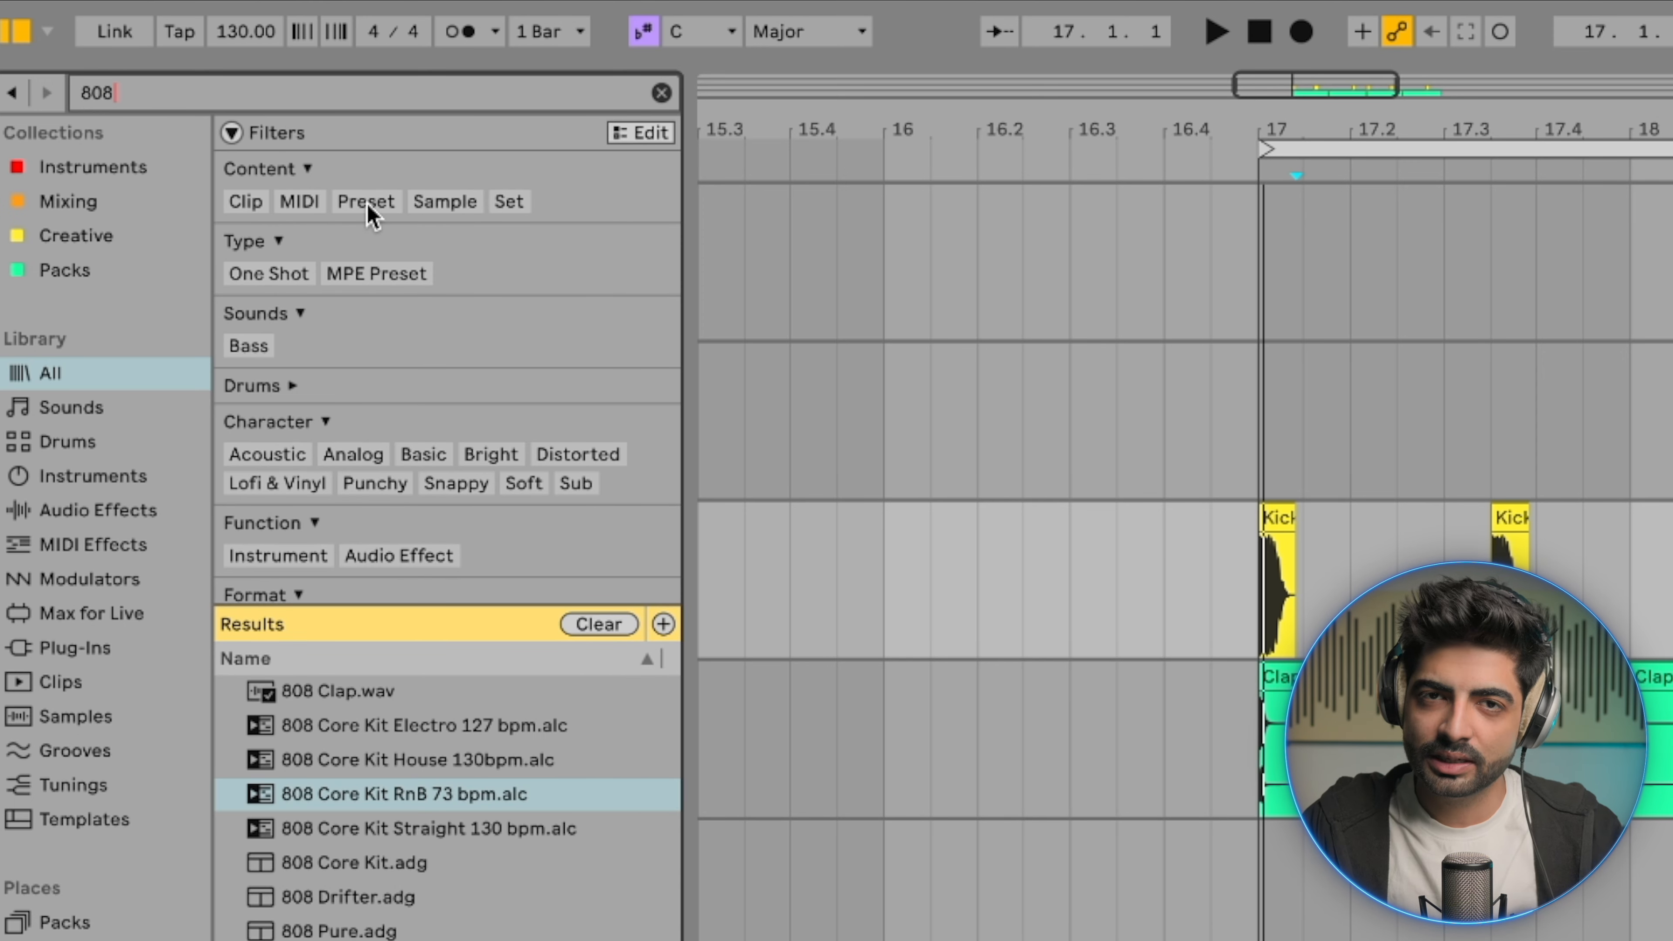
click(368, 204)
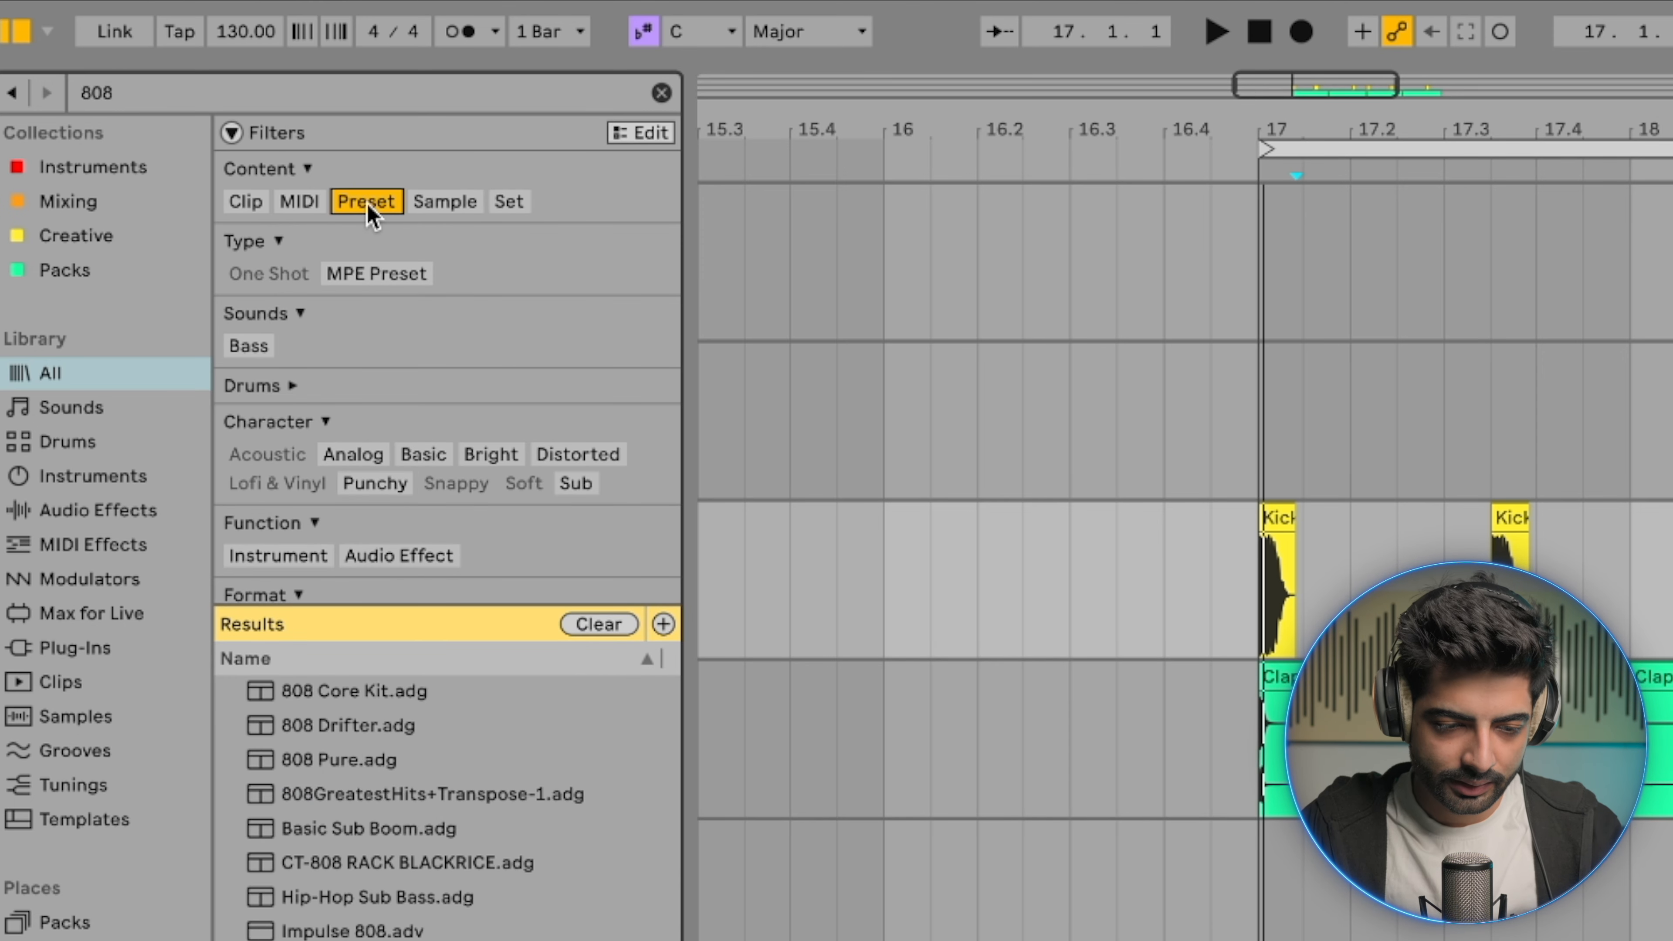
click(403, 759)
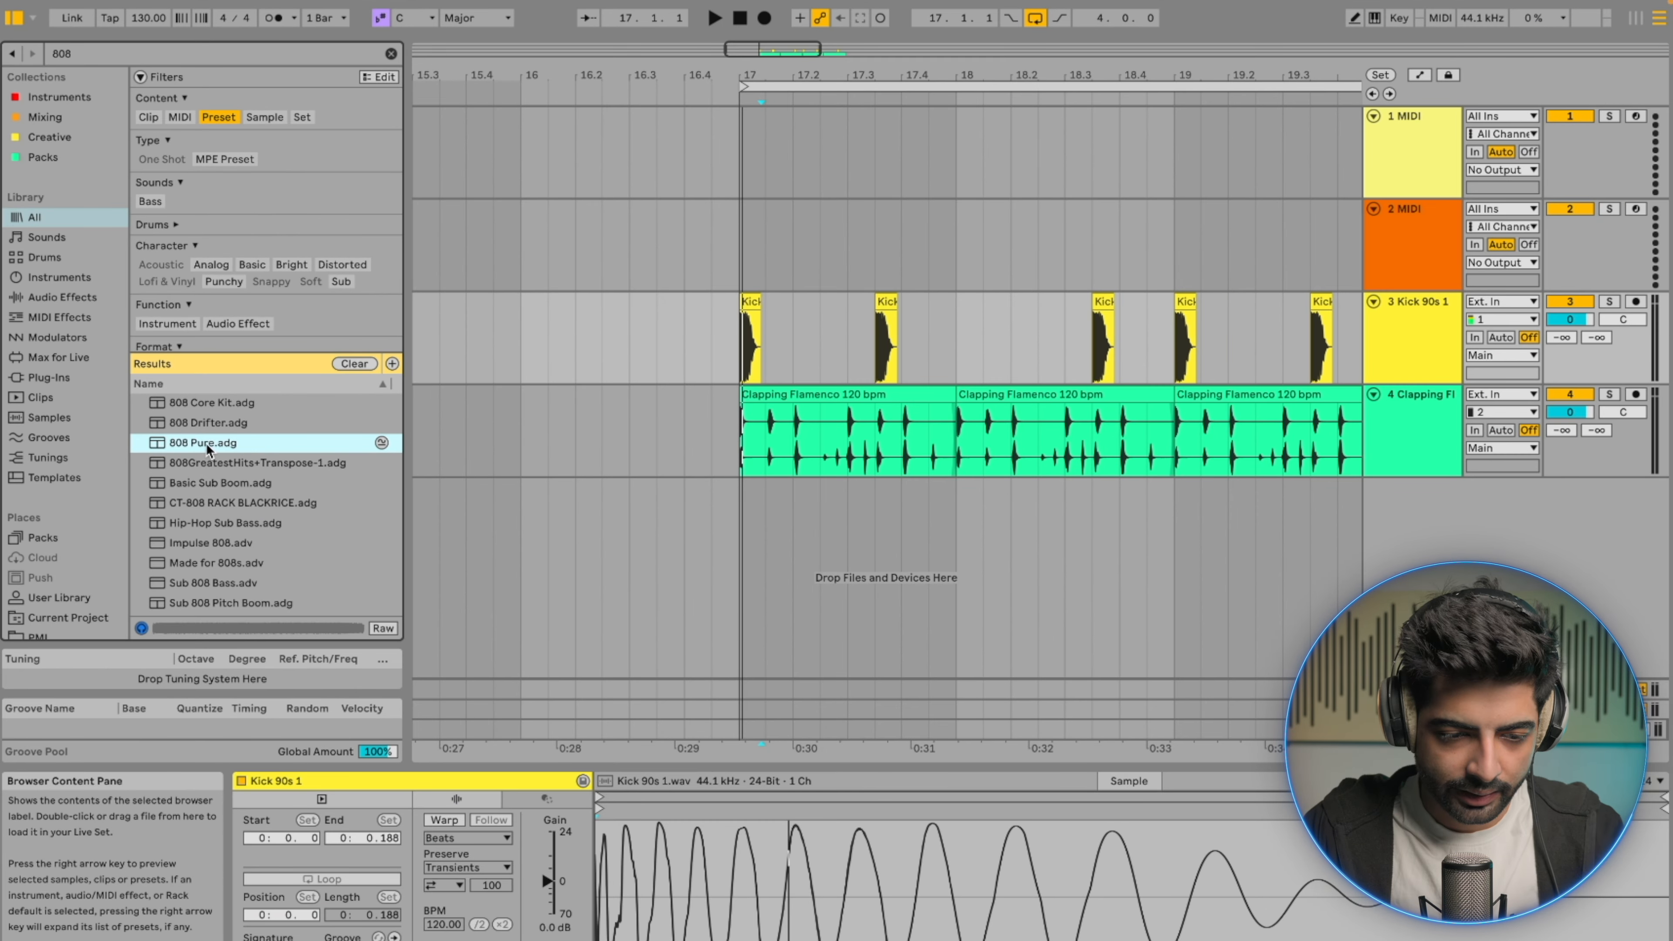
drag(207, 445, 728, 592)
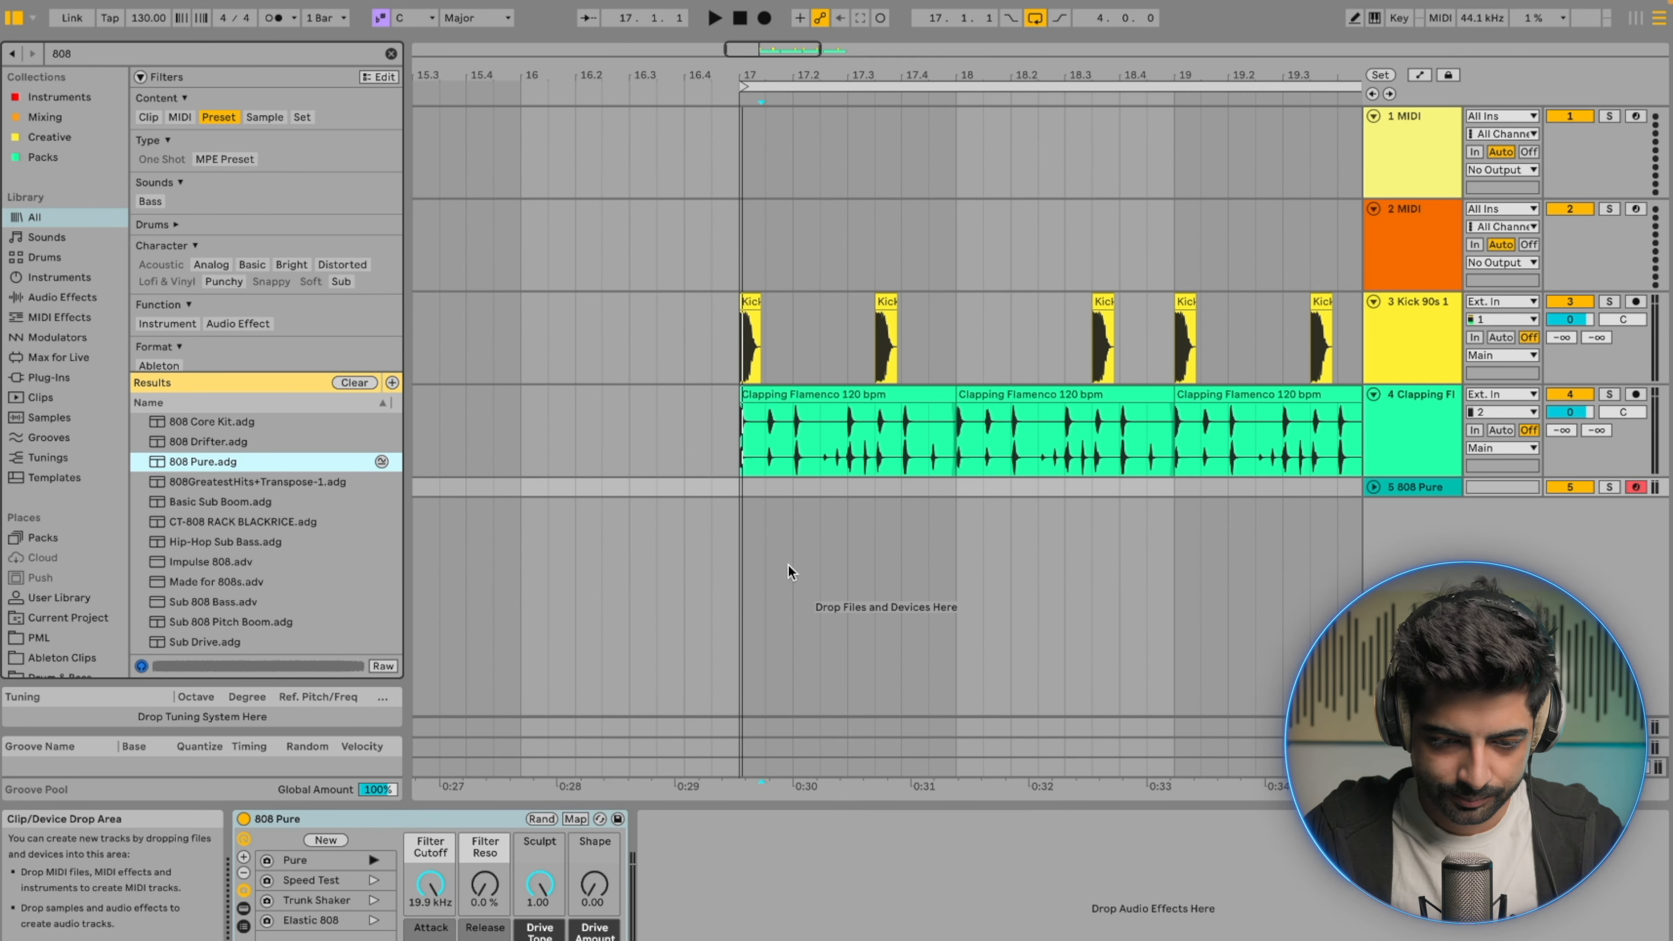
Step: Try to insert a MIDI clip spanning bars 17 to 21 on the 808 Pure track
scroll(933, 524, down, 5)
drag(860, 527, 1194, 531)
key(super+shift+m)
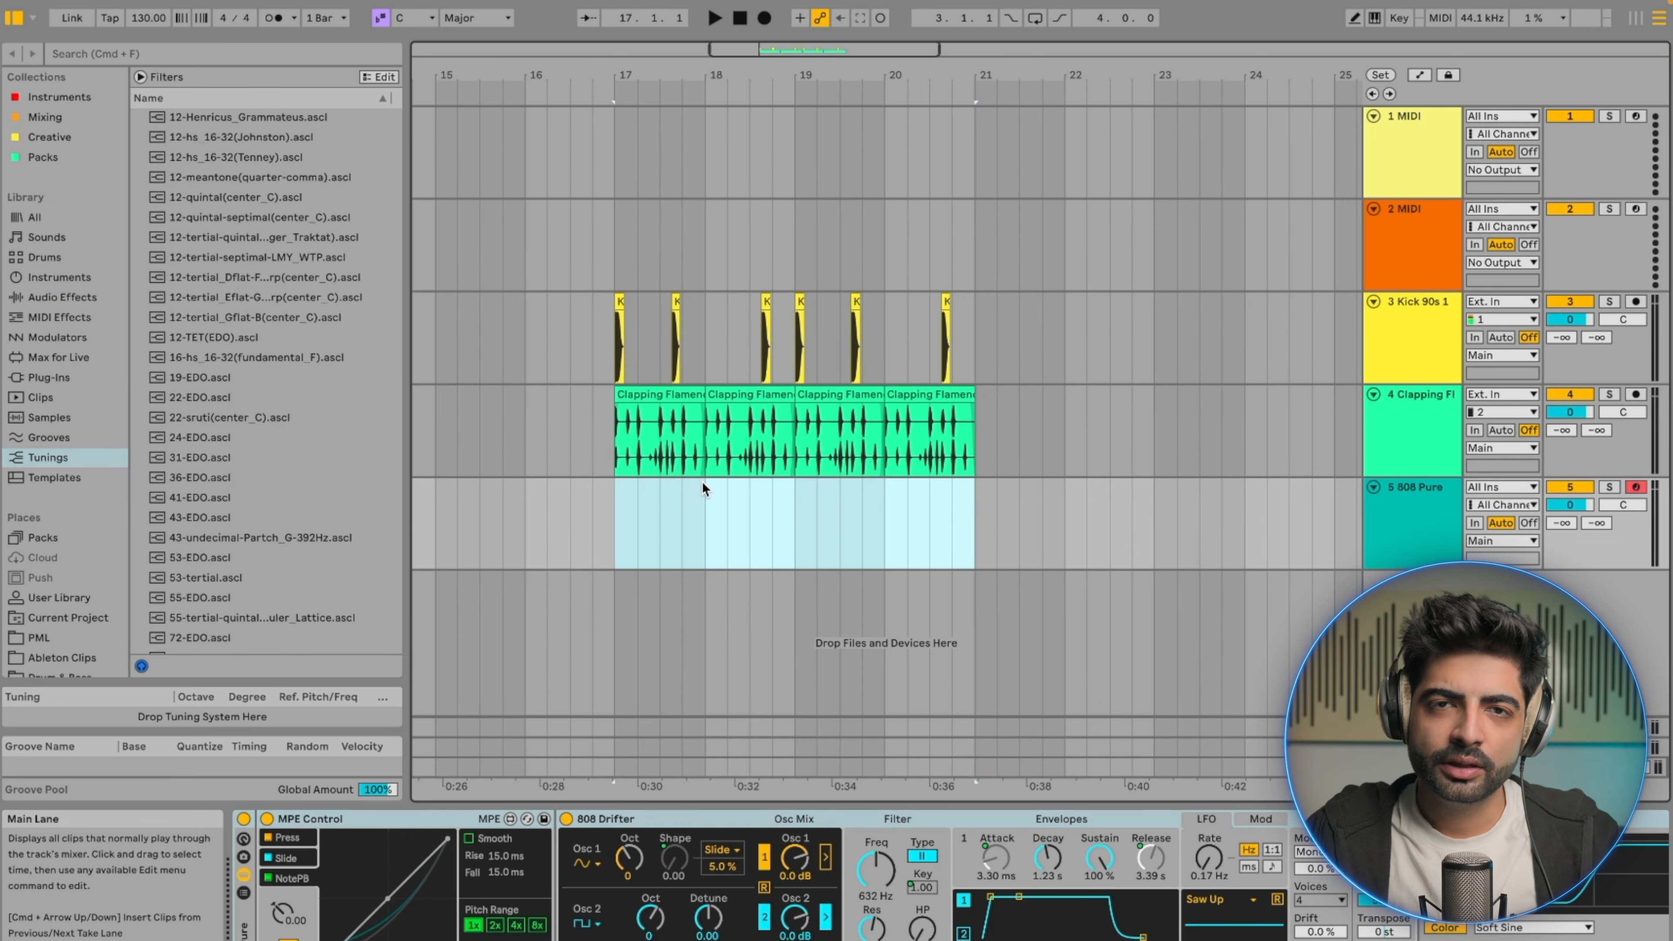
Step: Search all library content for "808" with the Sample filter and audition AV - 808 Able - C.wav
click(103, 52)
text(808)
click(63, 213)
click(140, 76)
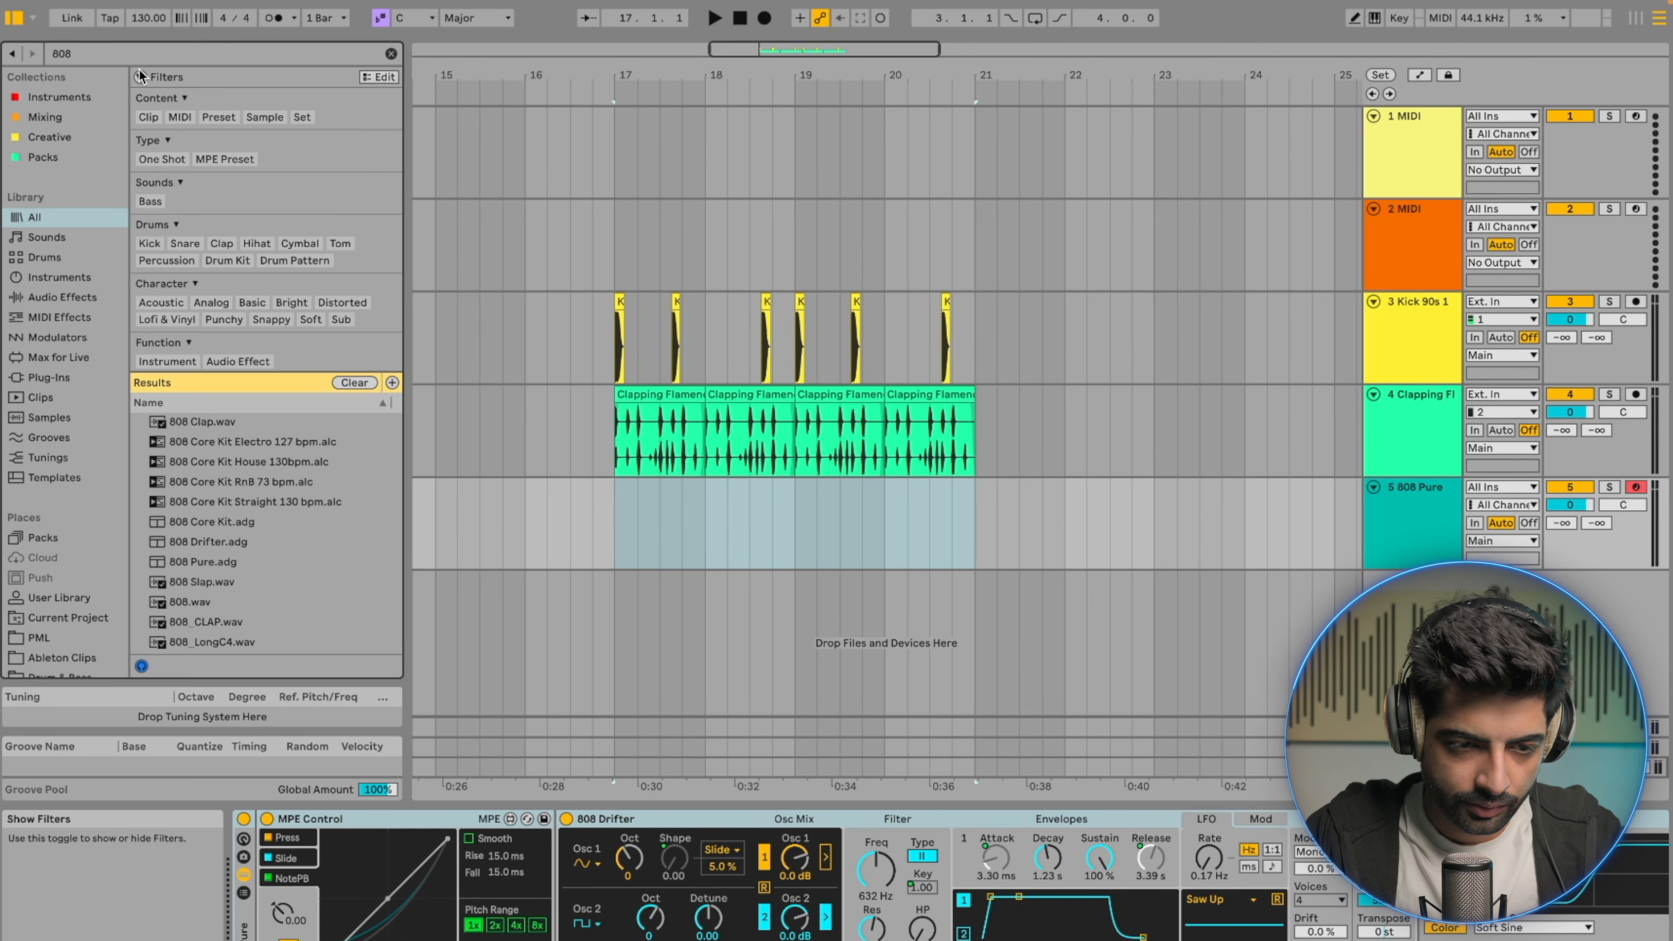
click(224, 581)
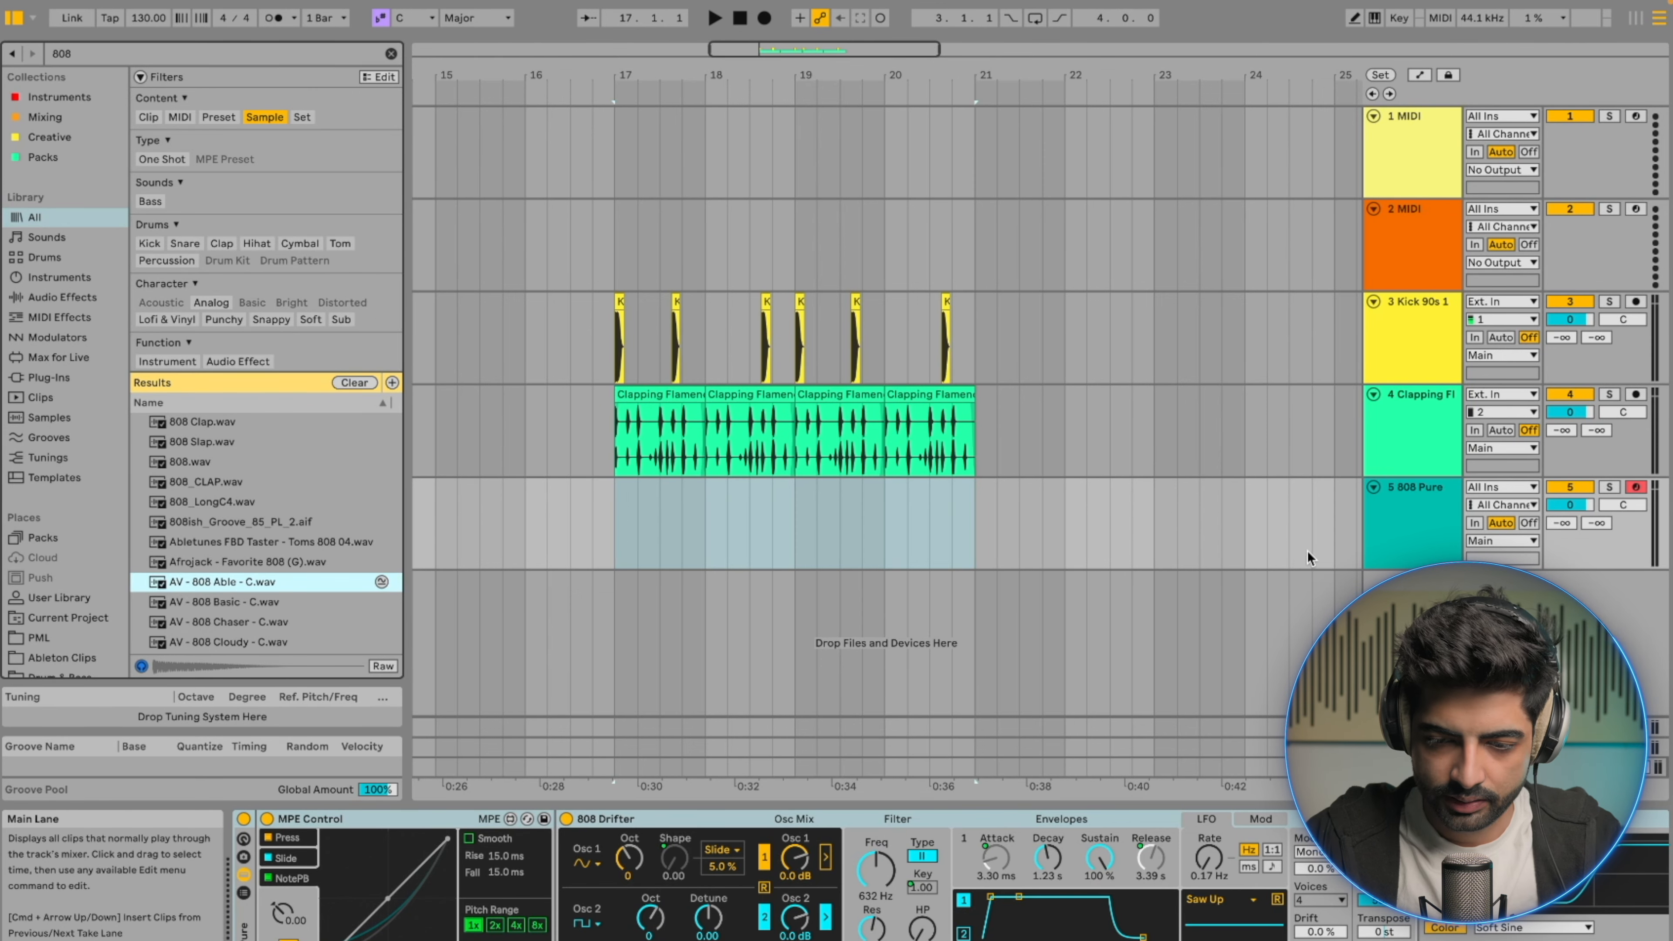
Step: Delete the 808 Pure track and place AV - 808 Able - C hits on a new audio track under each kick from bar 17 to 21
click(1431, 522)
key(Delete)
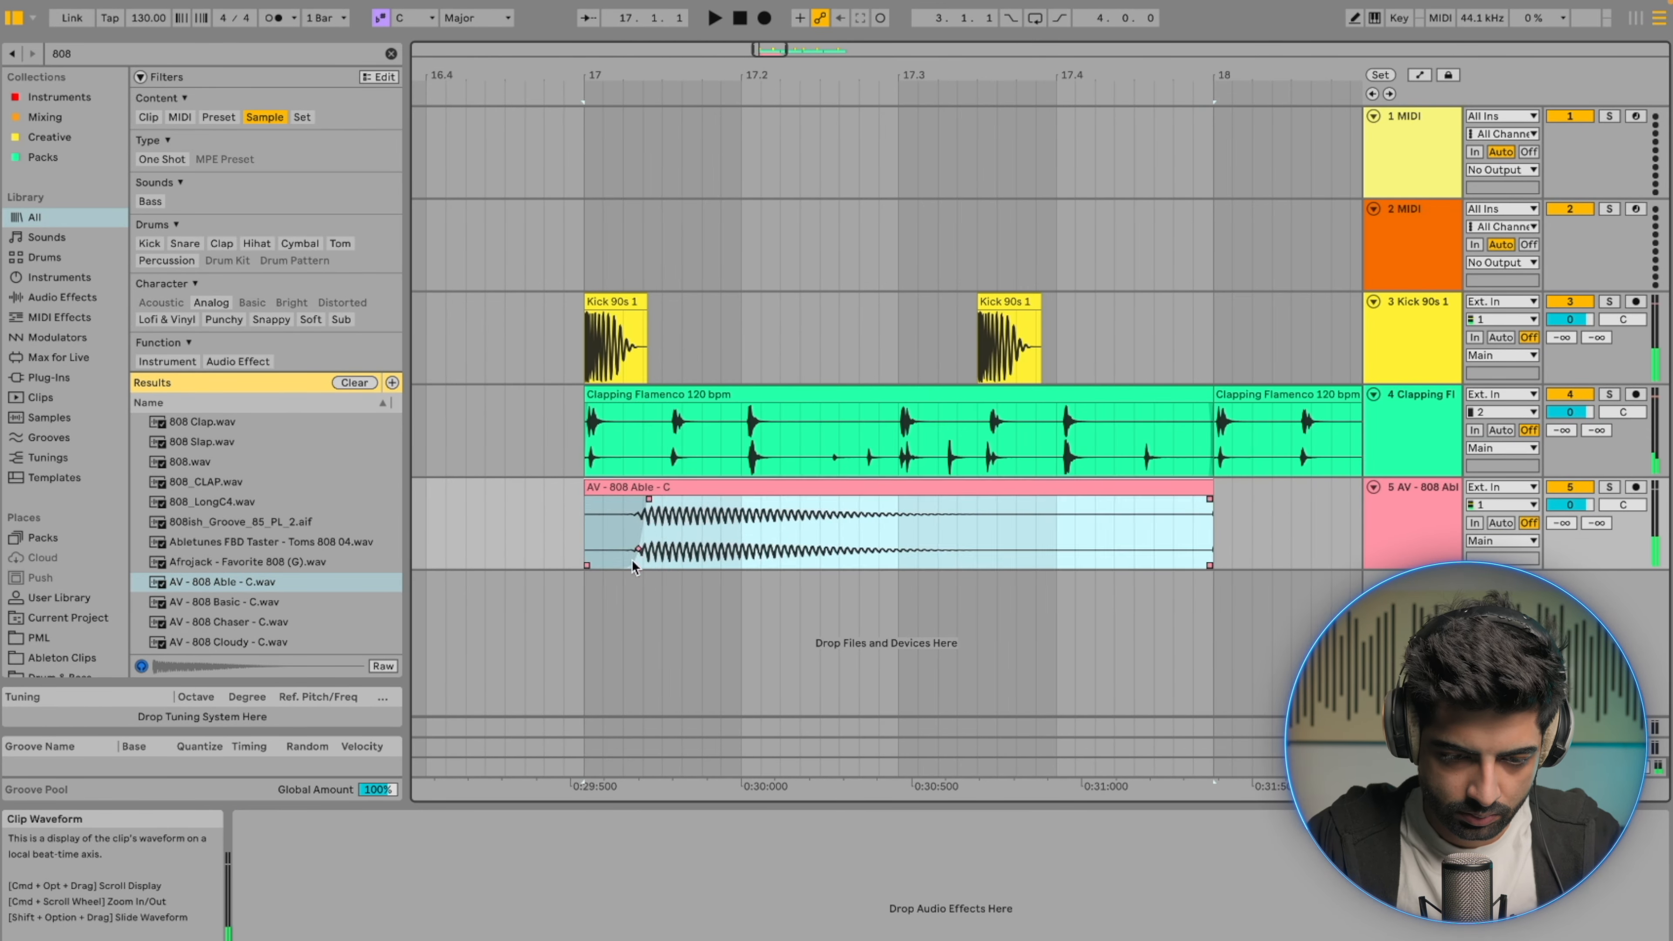
key(super+v)
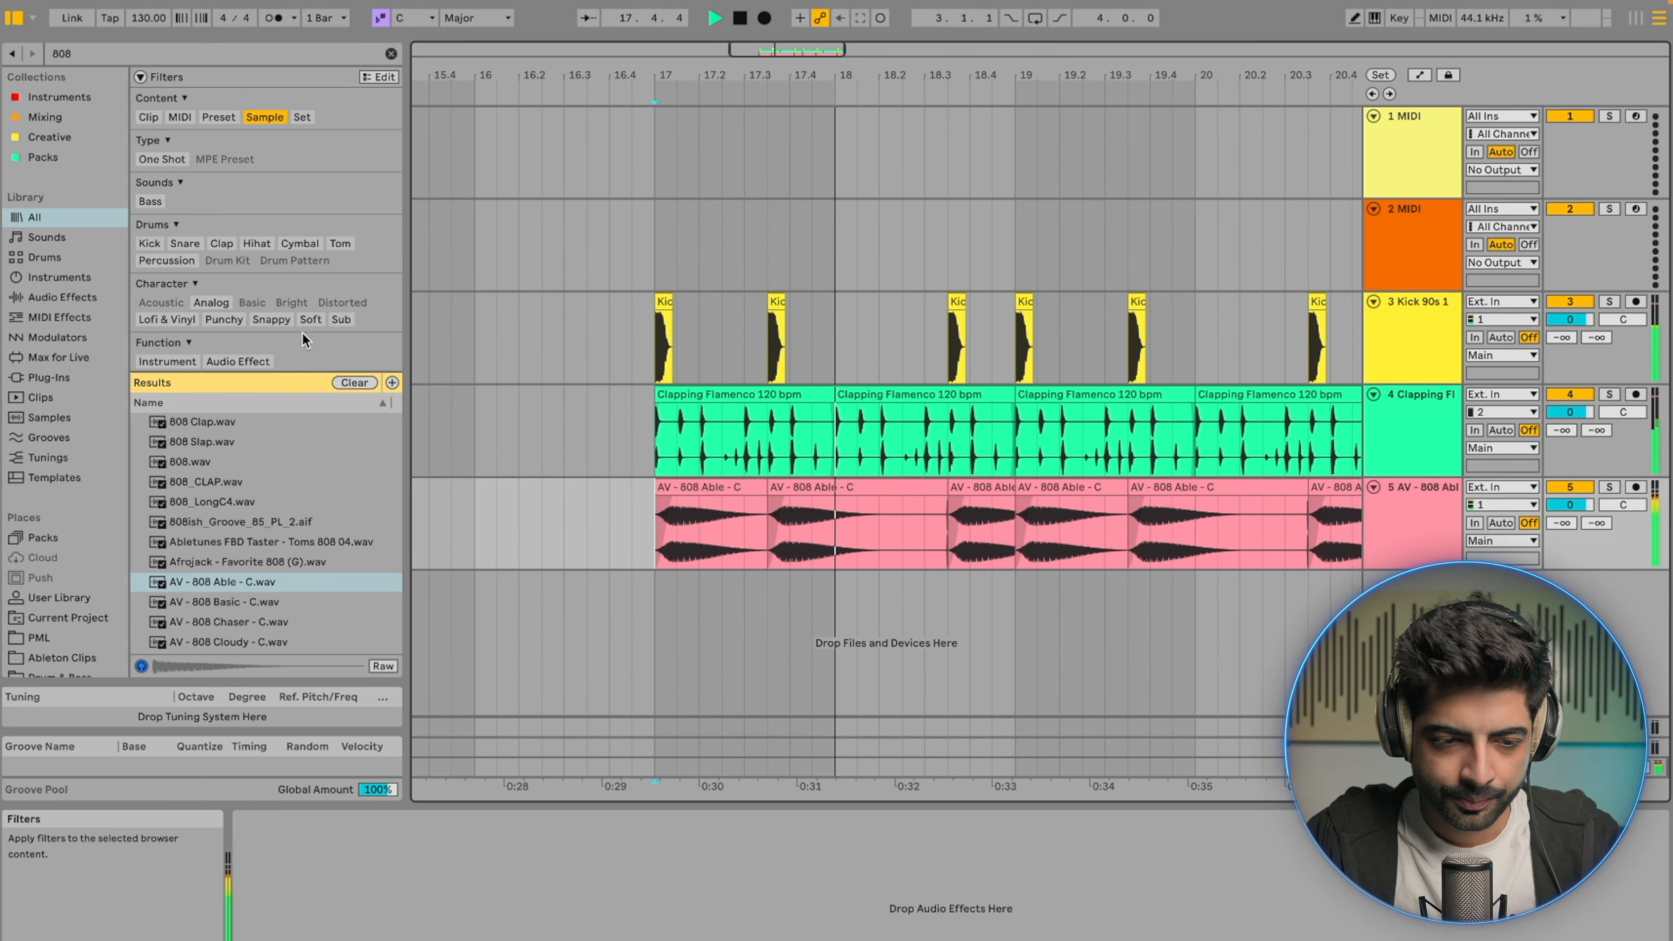
scroll(302, 336, down, 2)
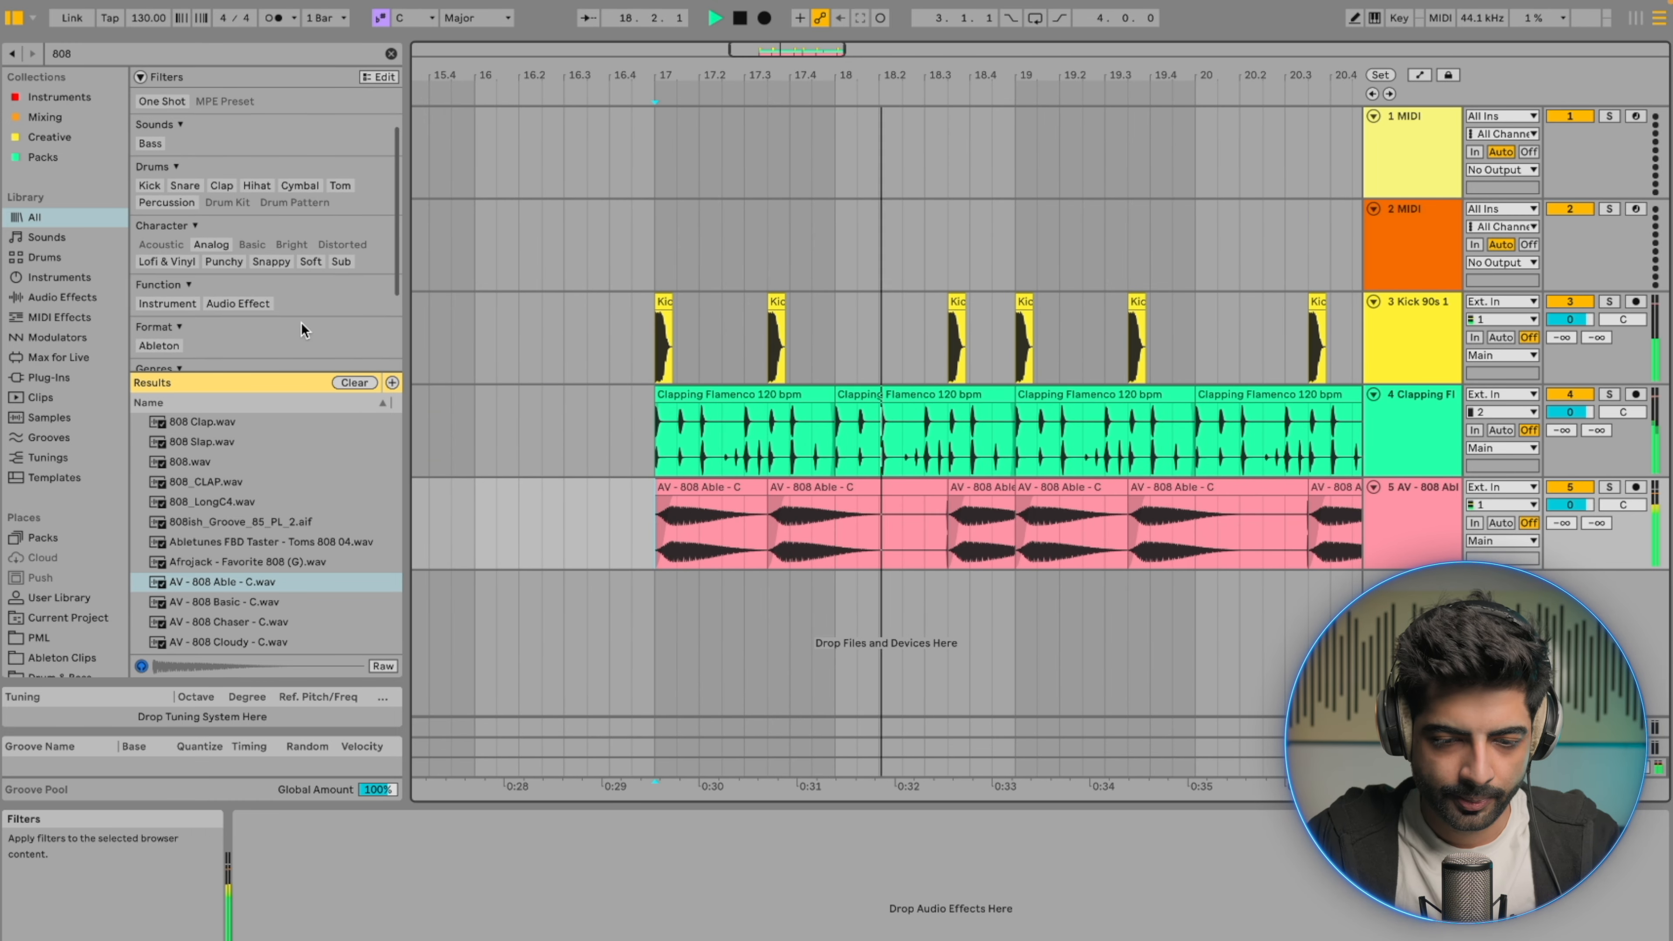
scroll(652, 545, down, 3)
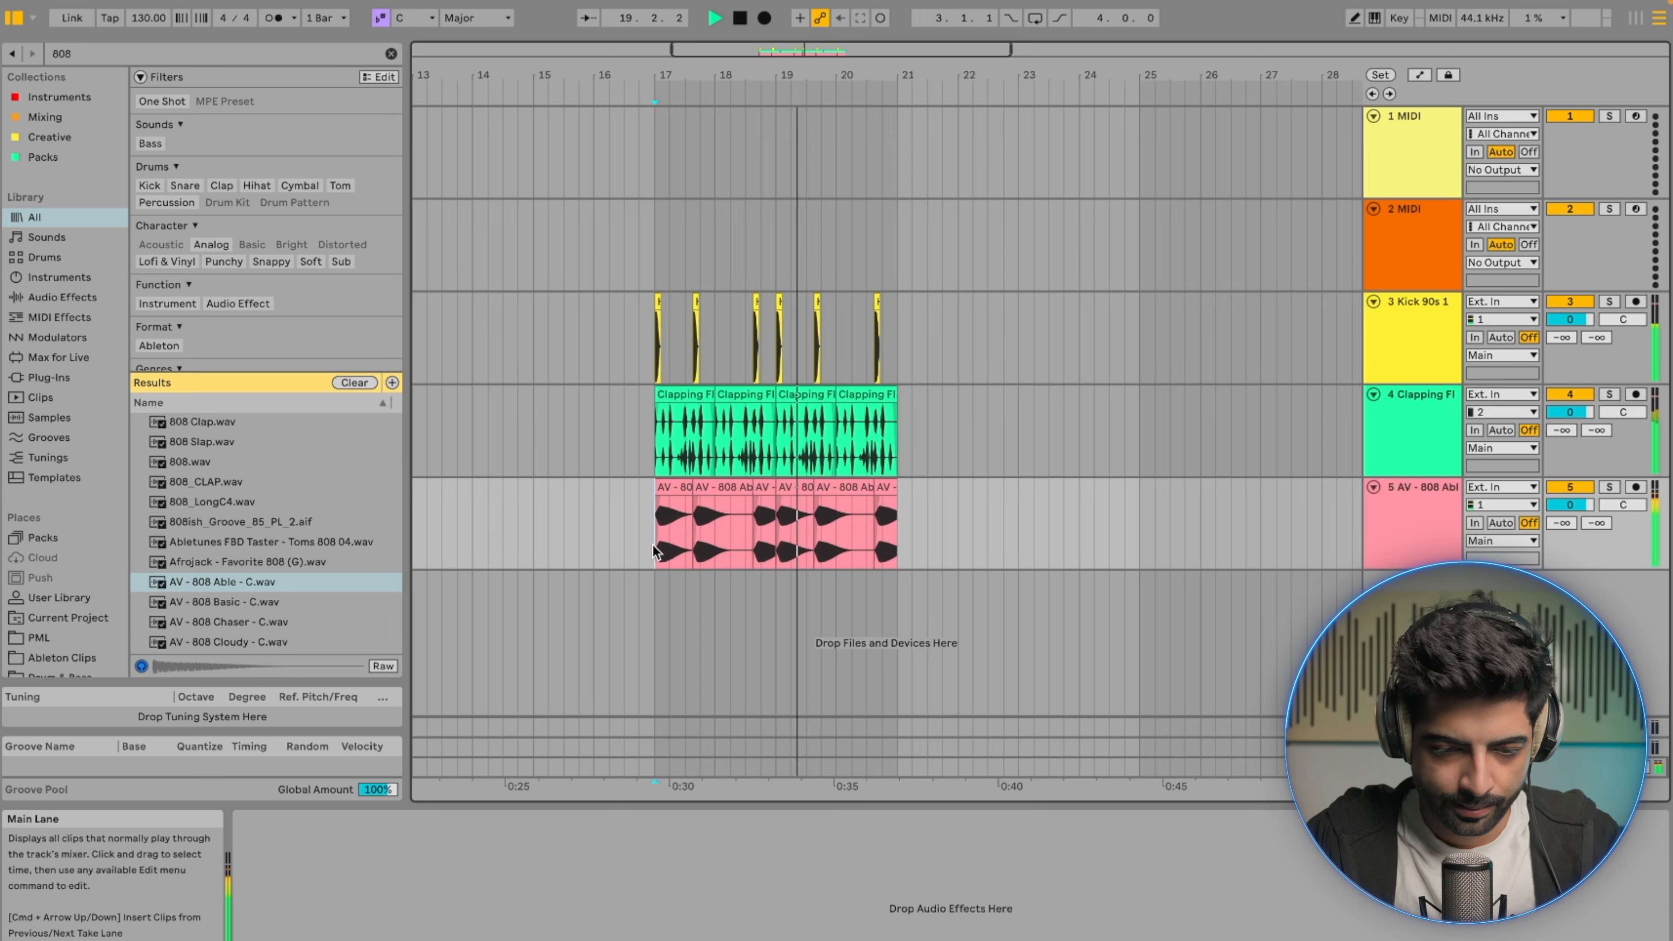
scroll(668, 547, up, 2)
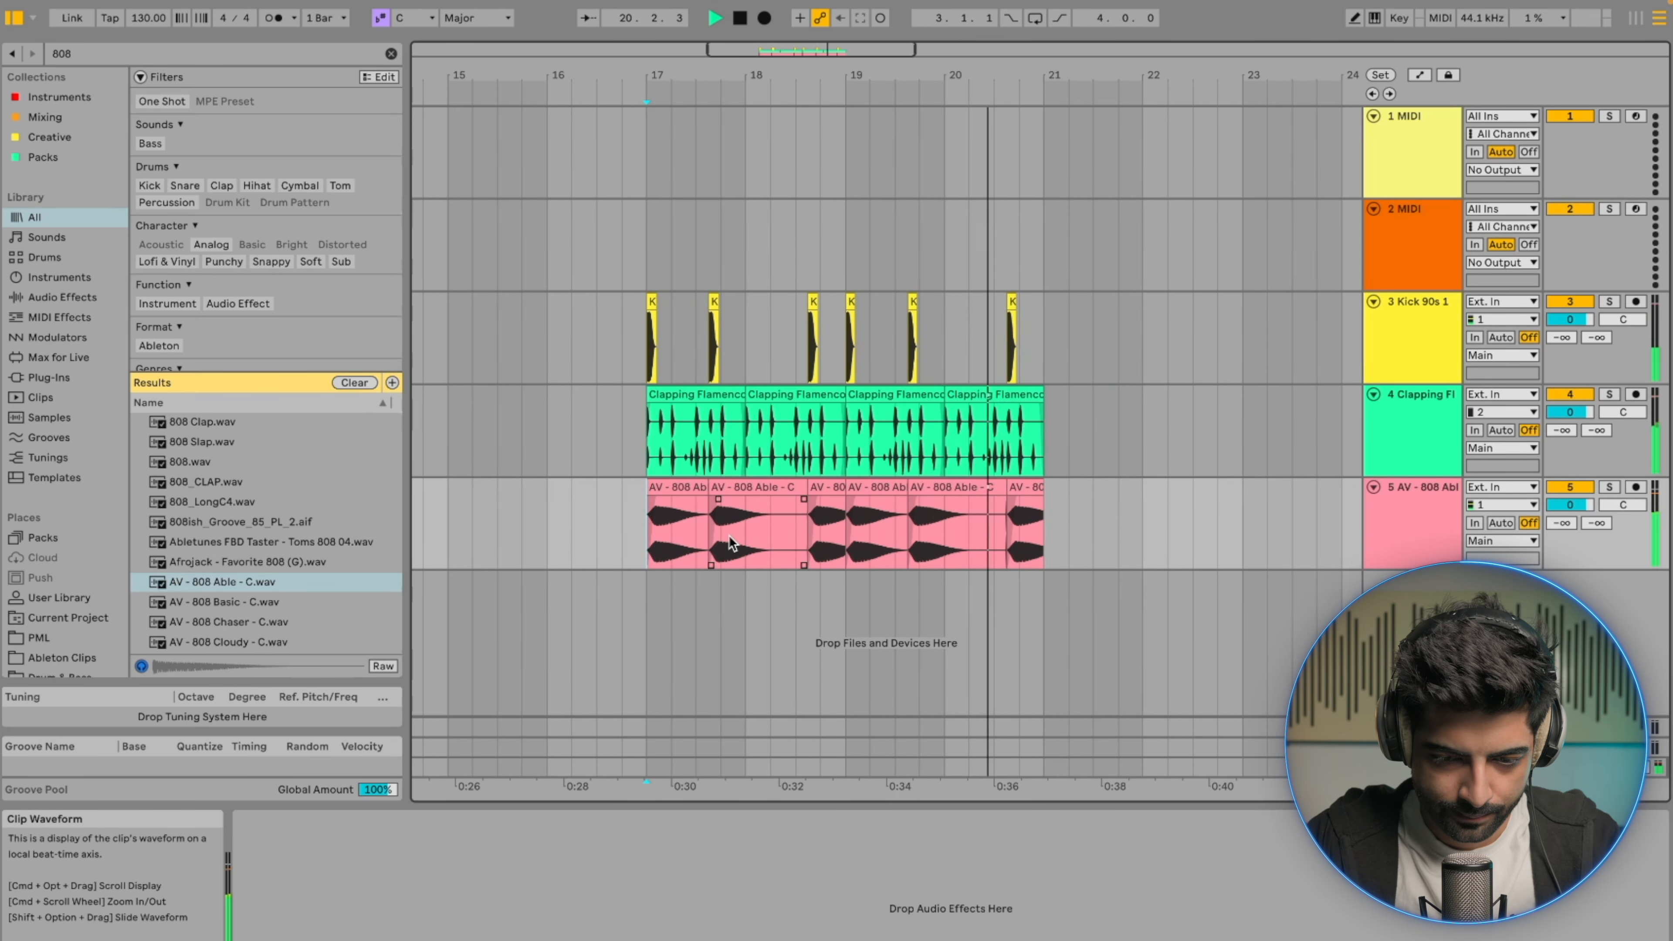
key(super+d)
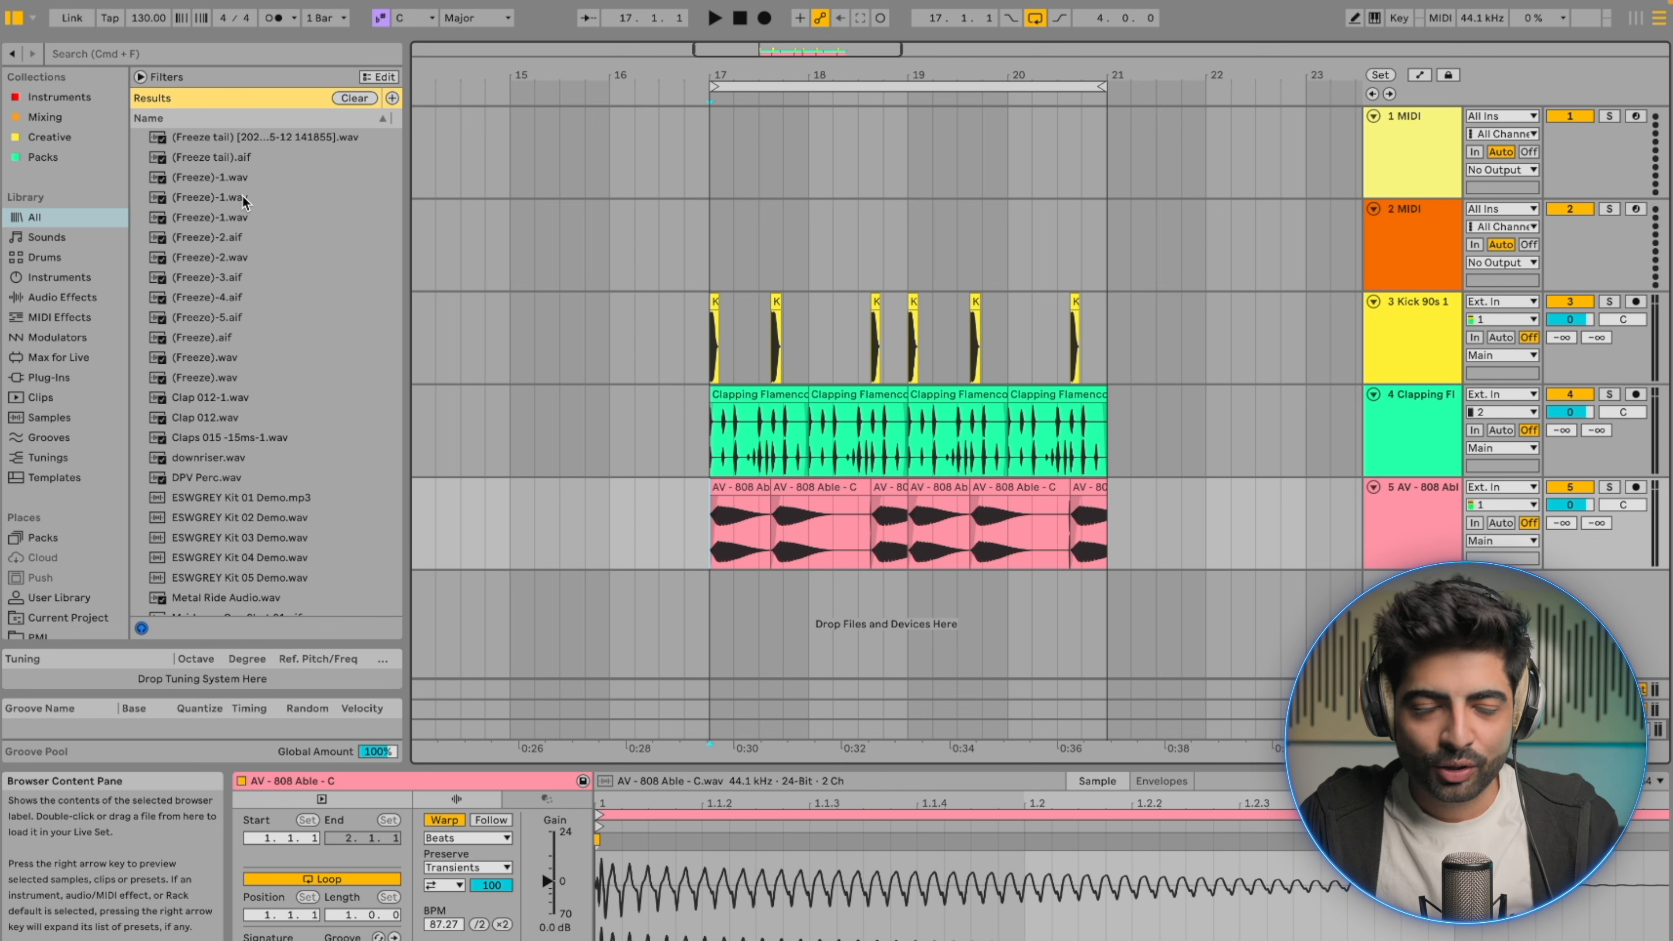
Step: Search for "clap" inside the Hip Hop folder under Places
scroll(72, 296, down, 5)
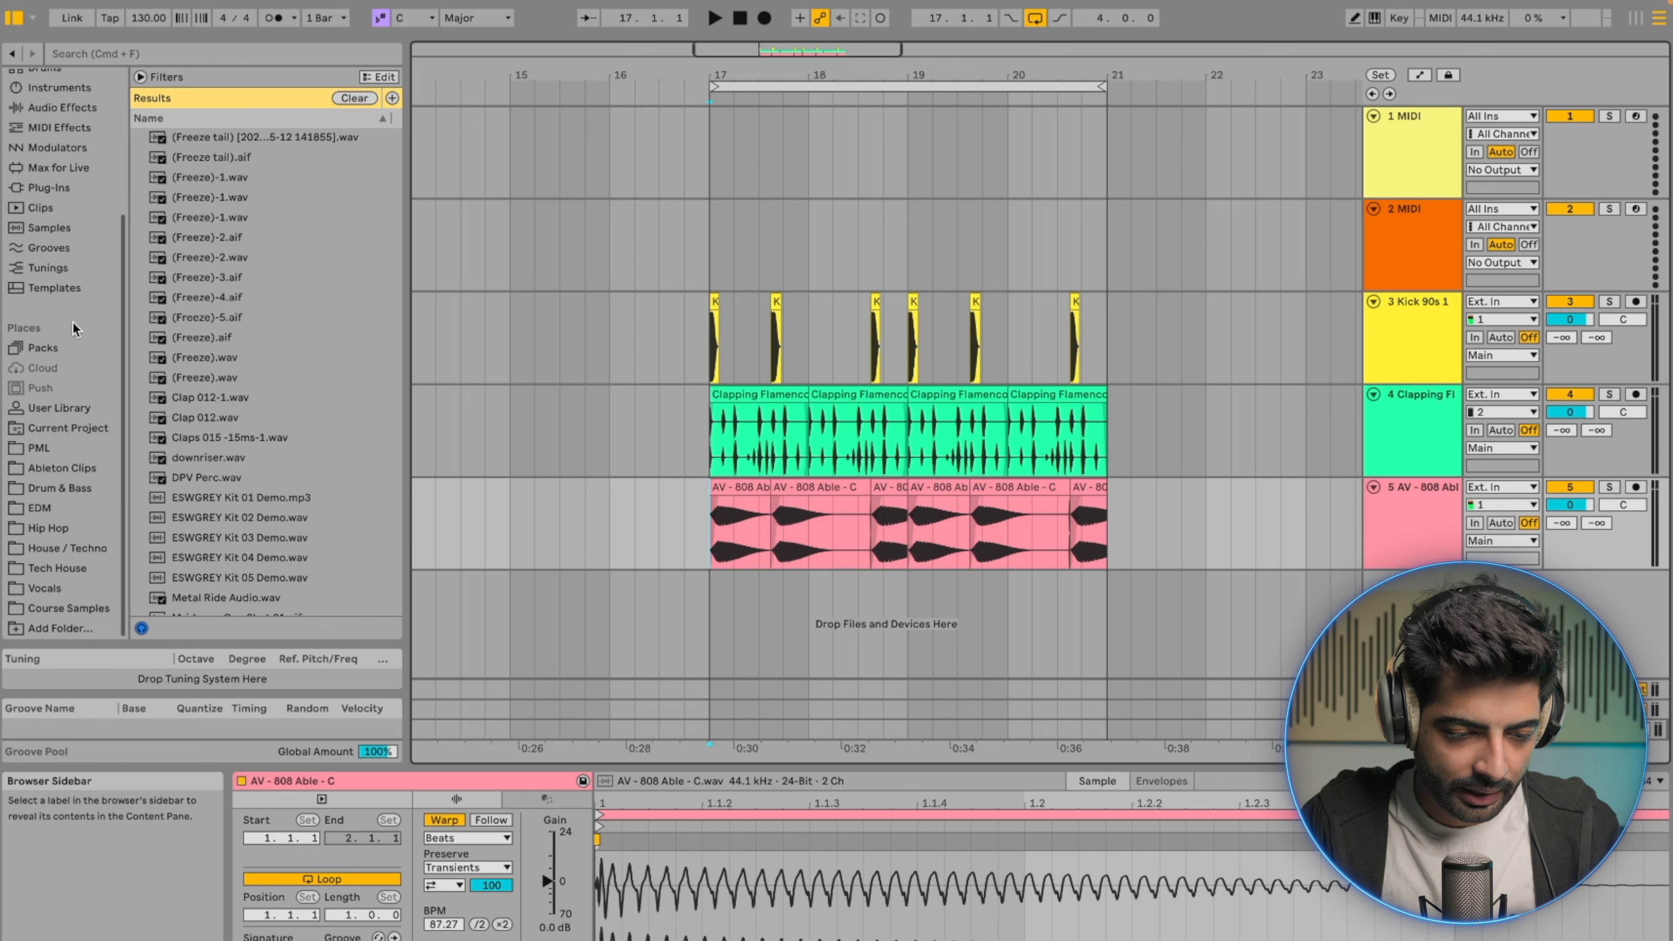
click(65, 533)
click(106, 53)
text(clap)
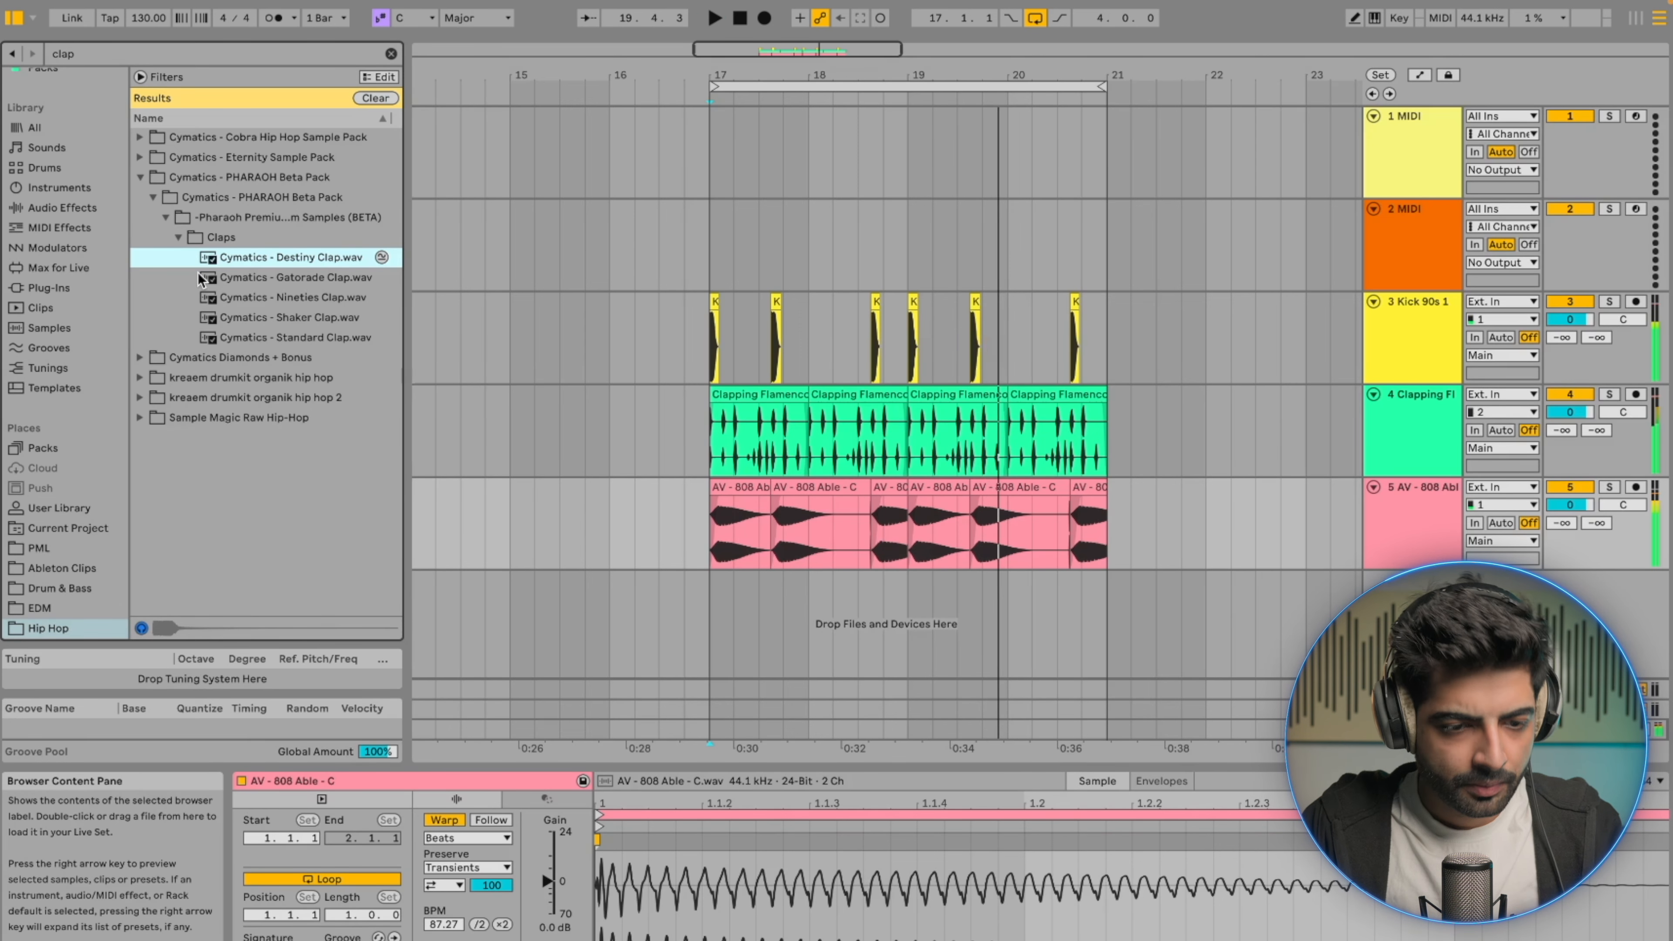
Step: Place Cymatics - Destiny Clap.wav on a new track at beat 17.3 and duplicate it into each bar up to bar 21
drag(303, 257, 804, 613)
key(super+d)
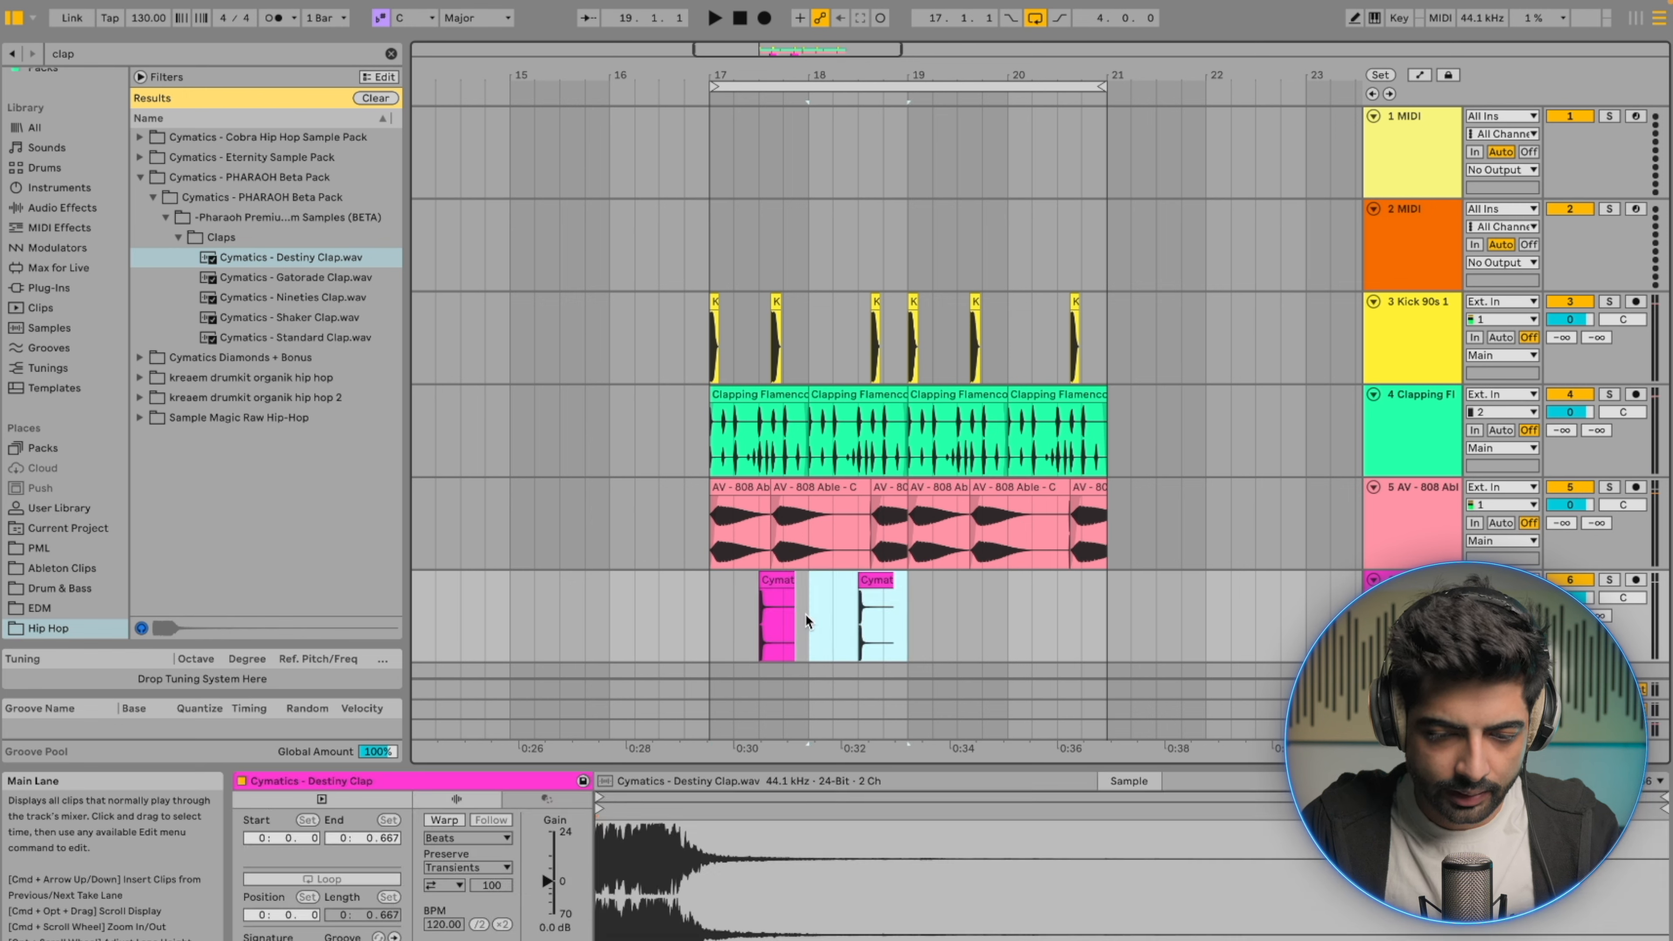
key(super+d)
key(super+d)
key(super+d)
click(716, 619)
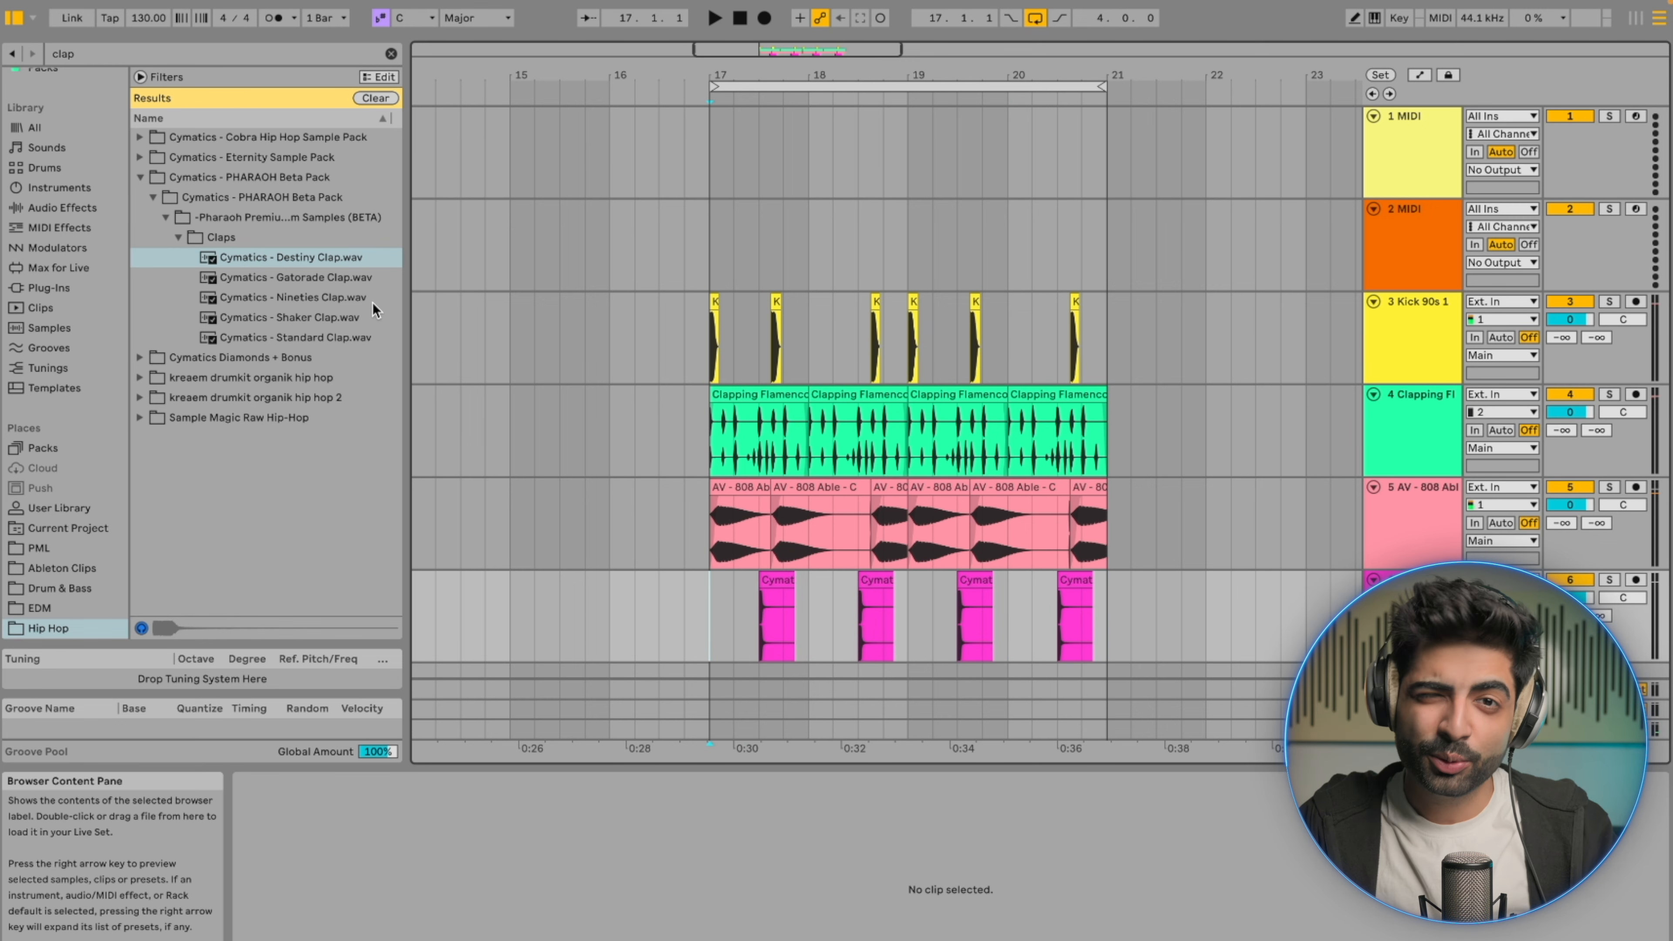
Step: List the samples similar to Cymatics - Destiny Clap.wav and audition several of the results
click(382, 260)
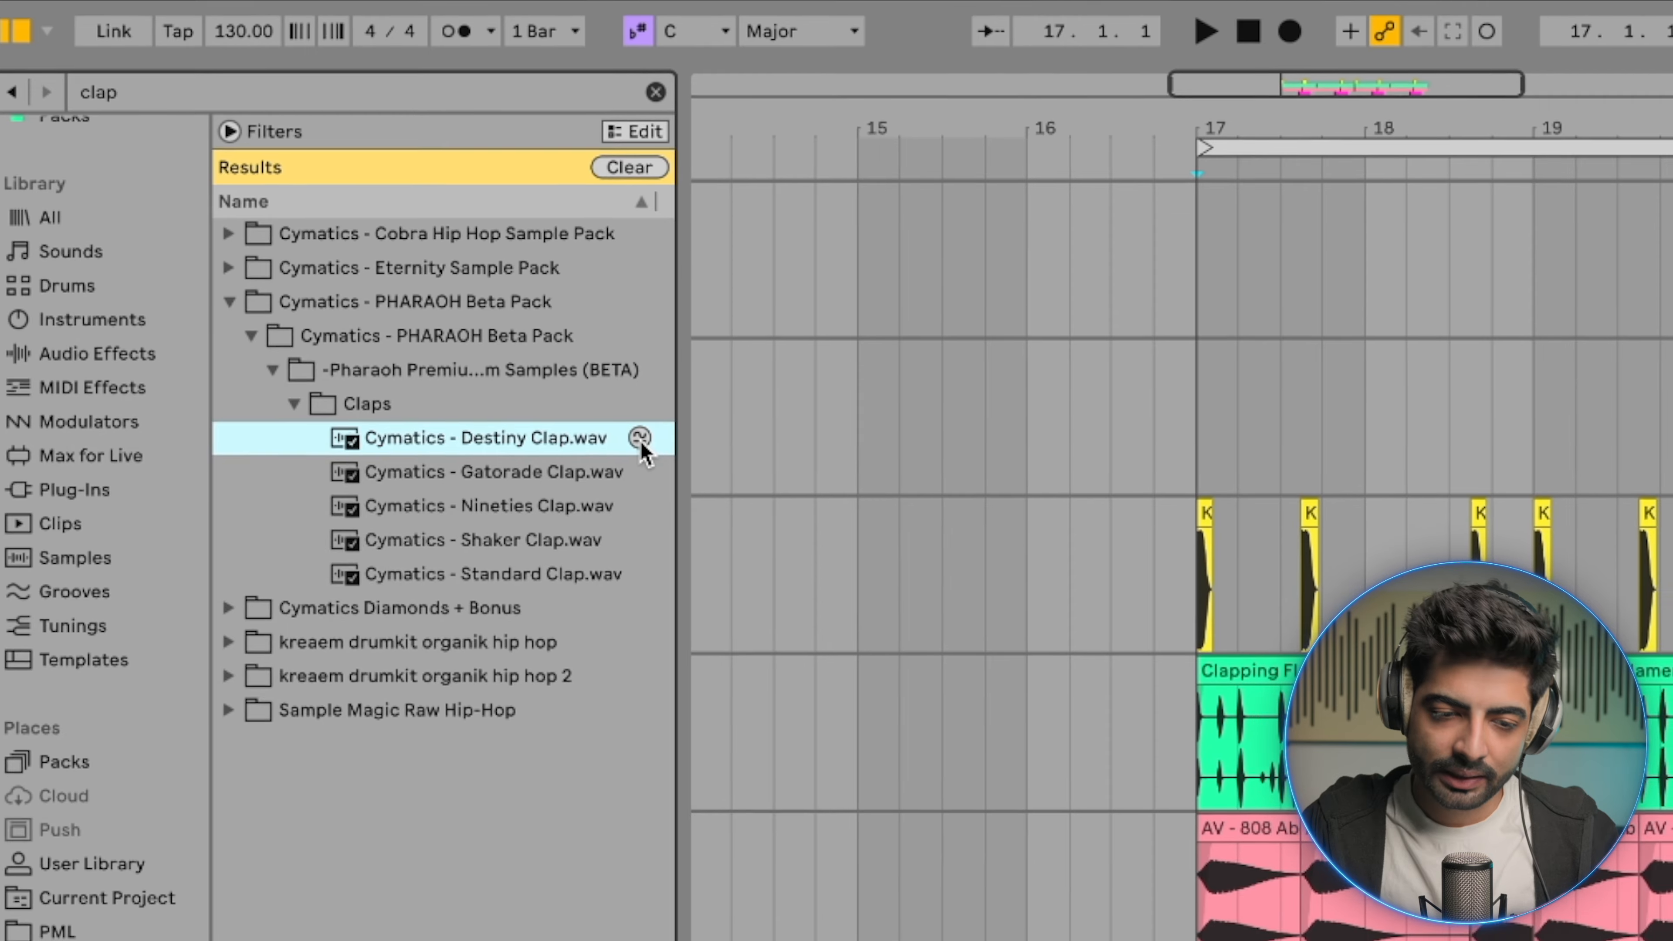
click(646, 442)
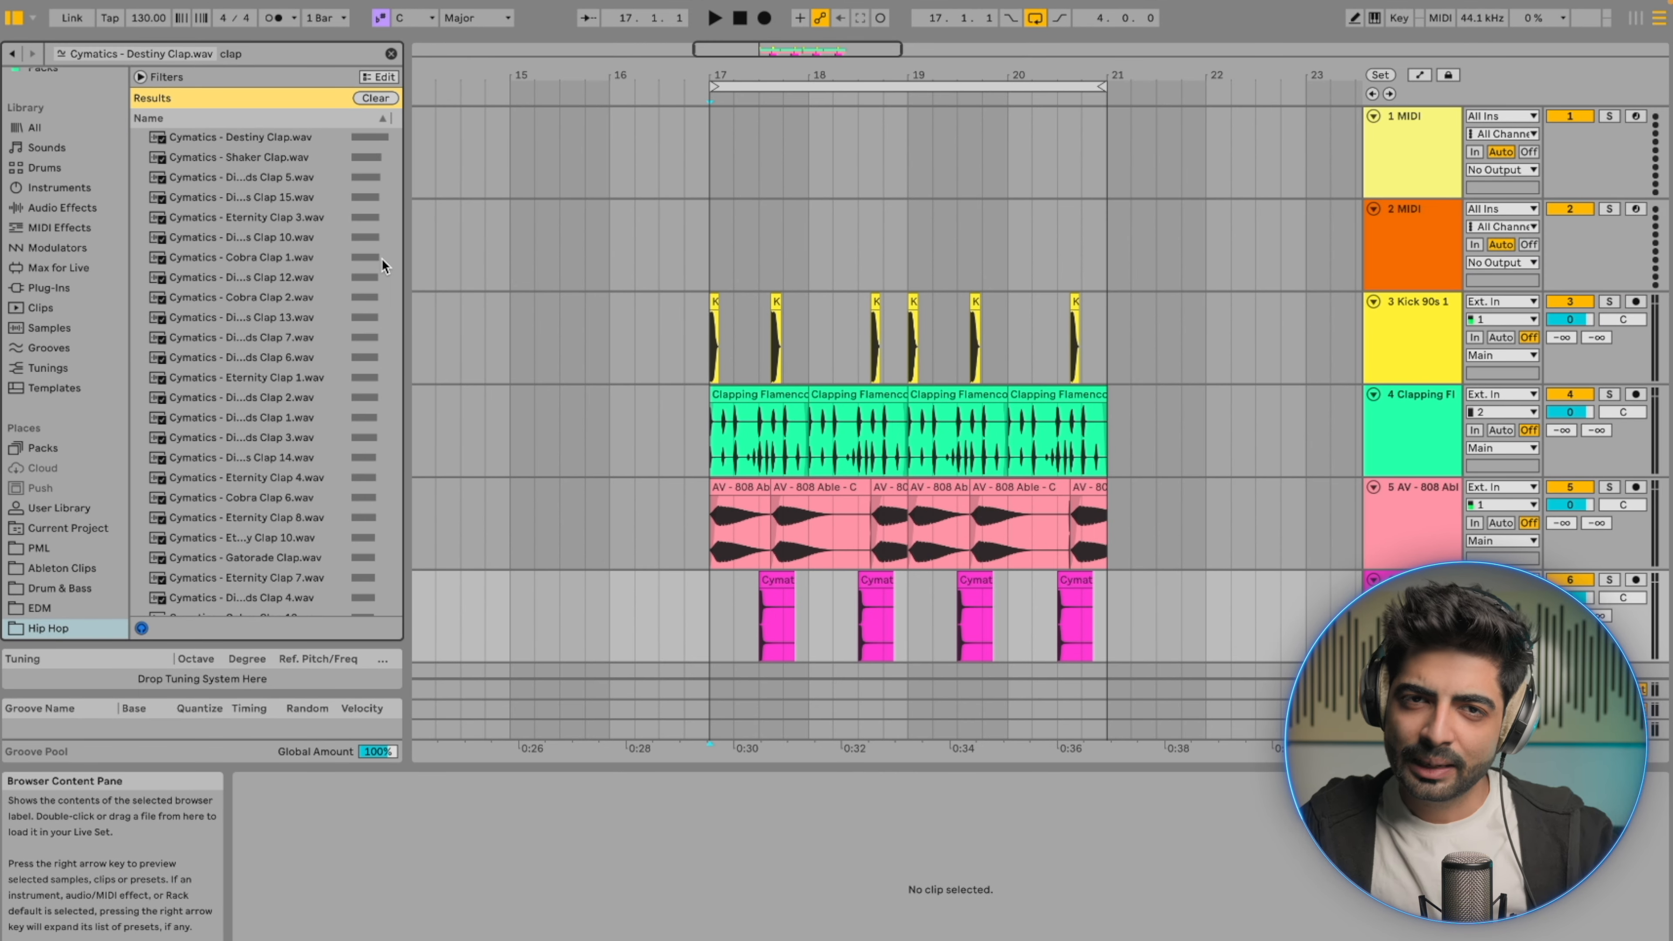
click(288, 139)
click(282, 238)
key(Down)
key(Down)
key(Down)
key(Home)
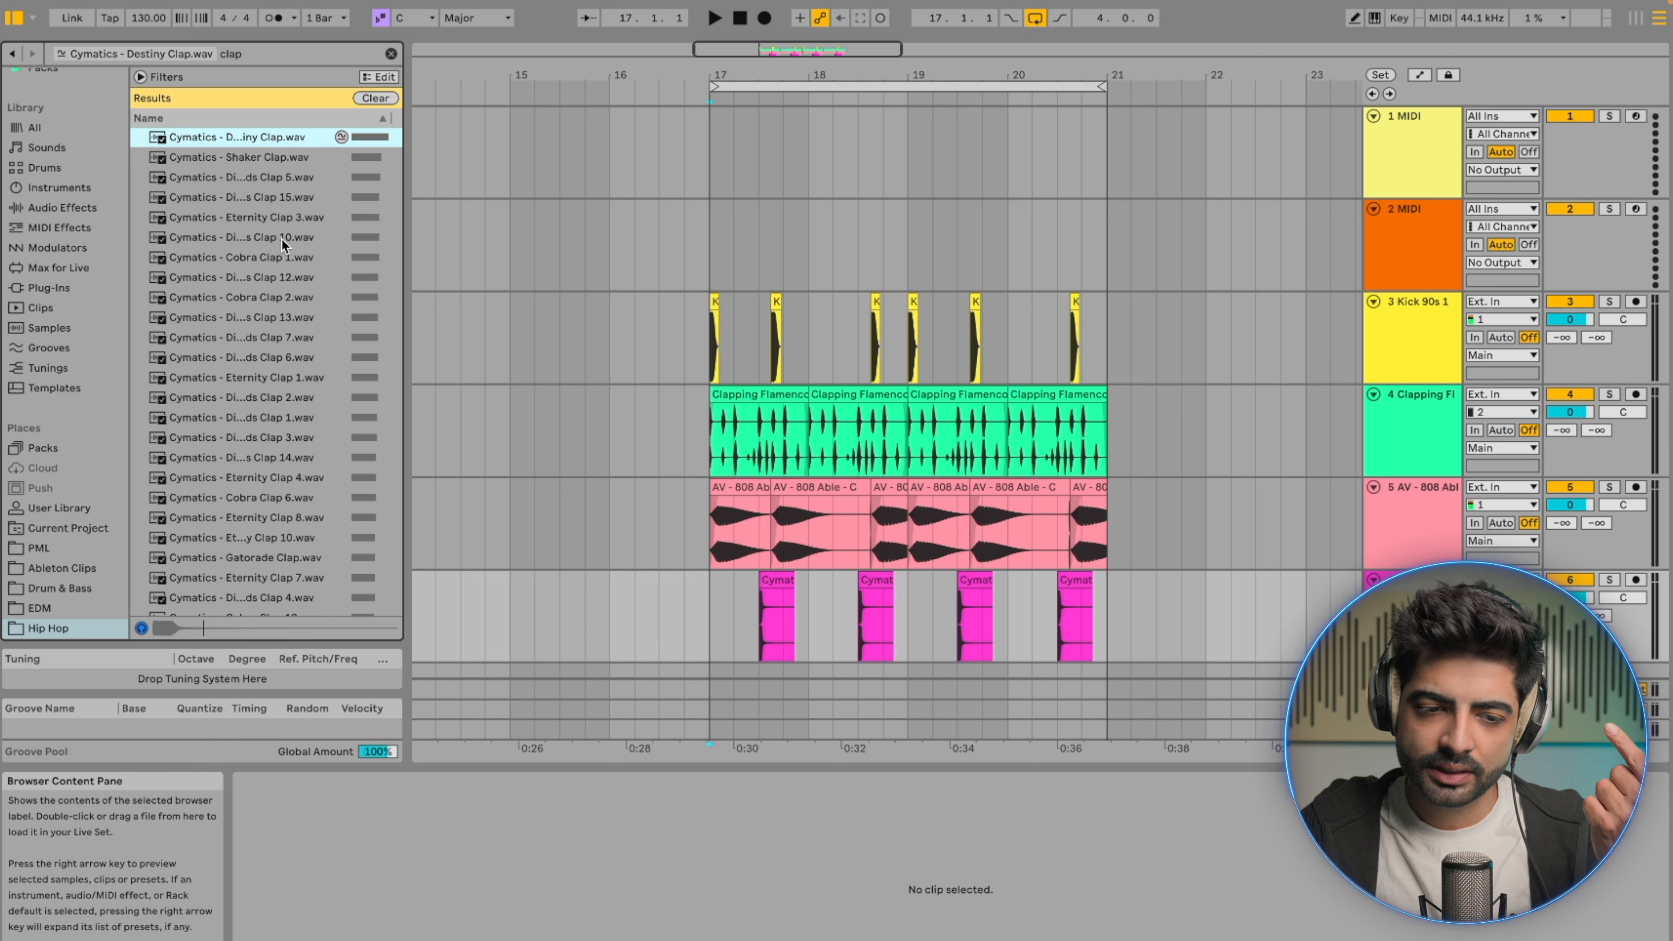
Step: Place Cymatics - Shaker Clap.wav on a new audio track at beat 17.3, duplicate it into each bar up to bar 21 and play the beat
key(Down)
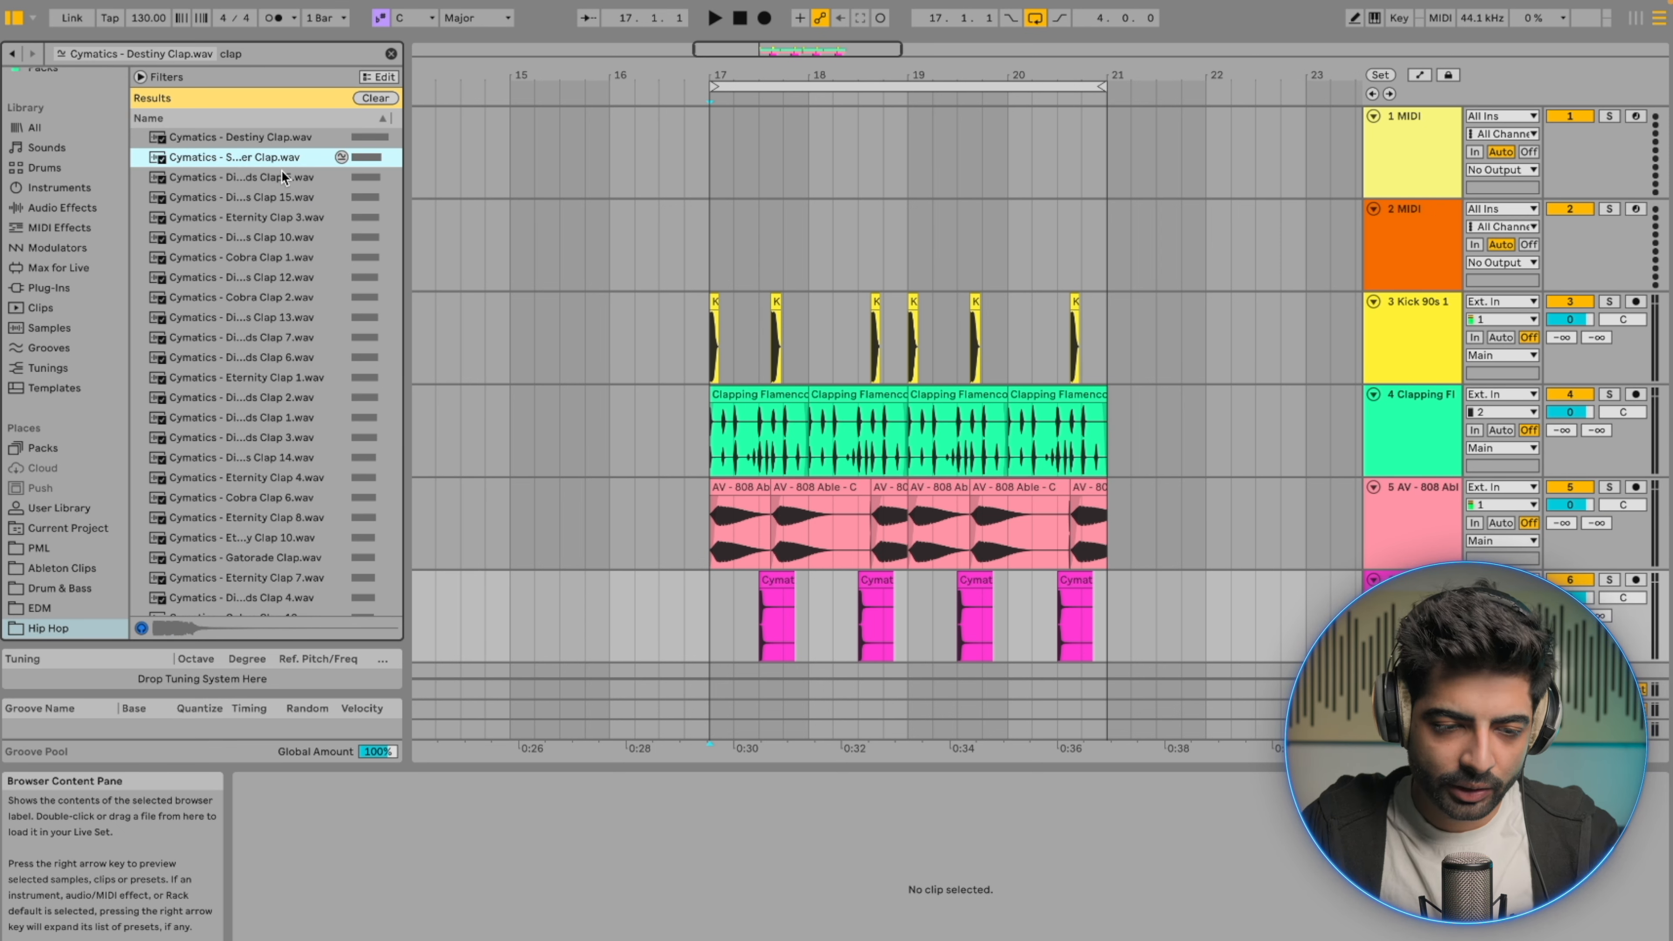
mouse_move(264, 160)
mouse_down()
mouse_move(664, 684)
mouse_move(745, 653)
mouse_move(717, 650)
mouse_up()
key(super+d)
key(super+d)
key(super+d)
click(718, 650)
key(space)
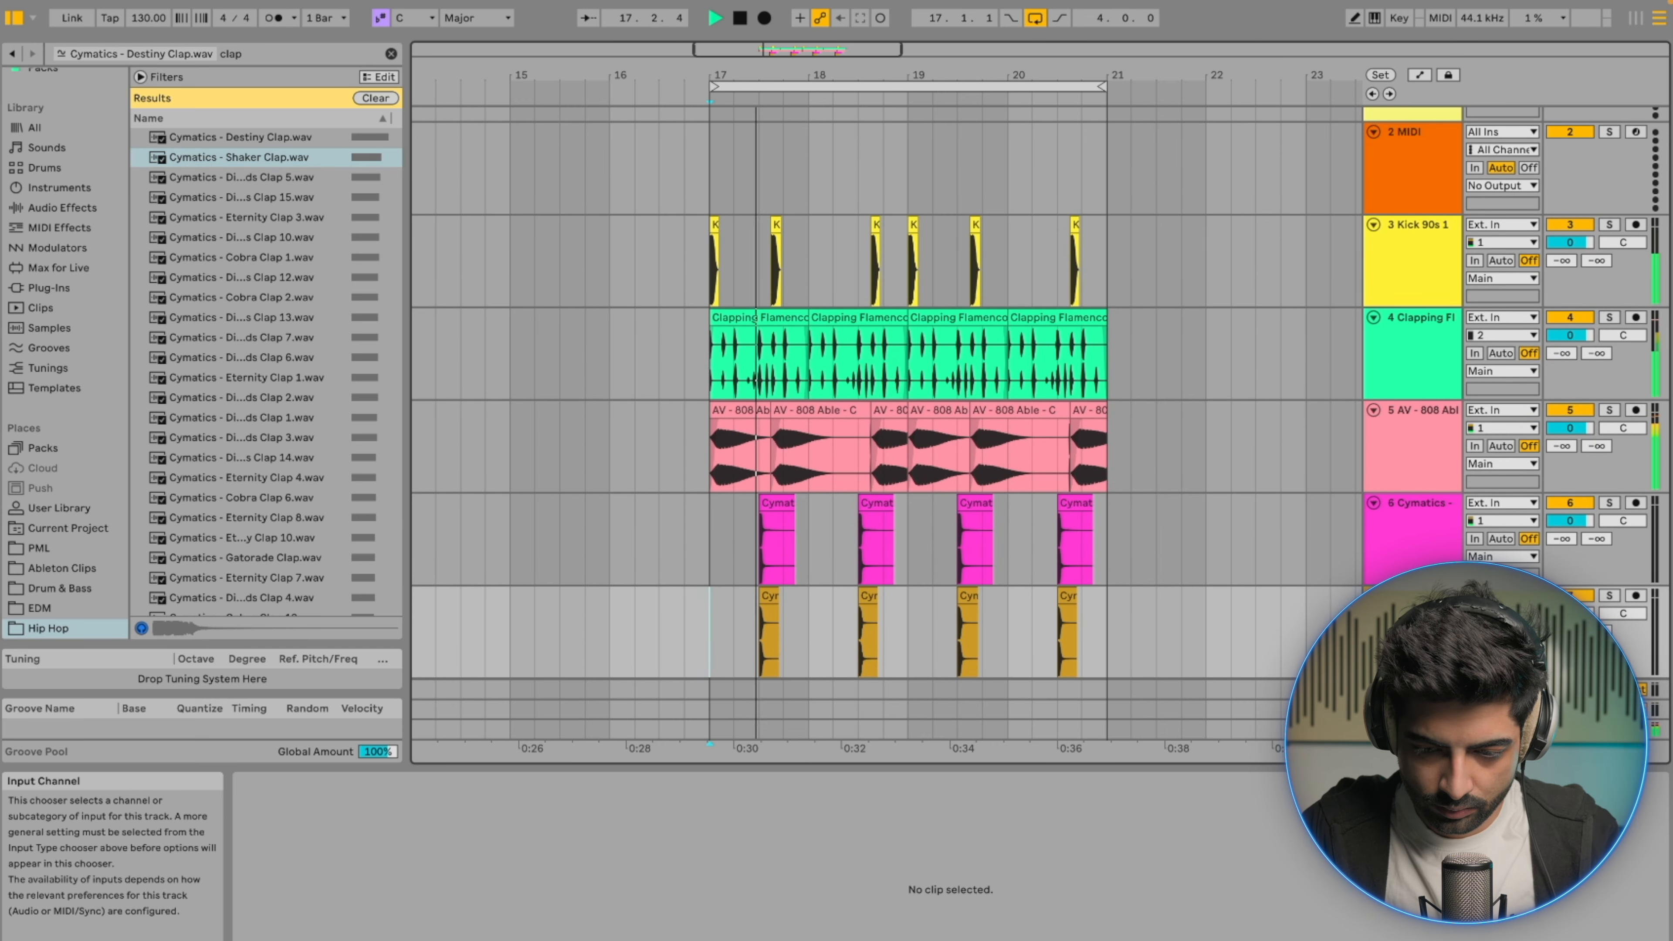
Step: Lower the Destiny Clap track's volume to -5.8 dB and the Shaker Clap track's volume to -7.8 dB
drag(1570, 521, 1570, 560)
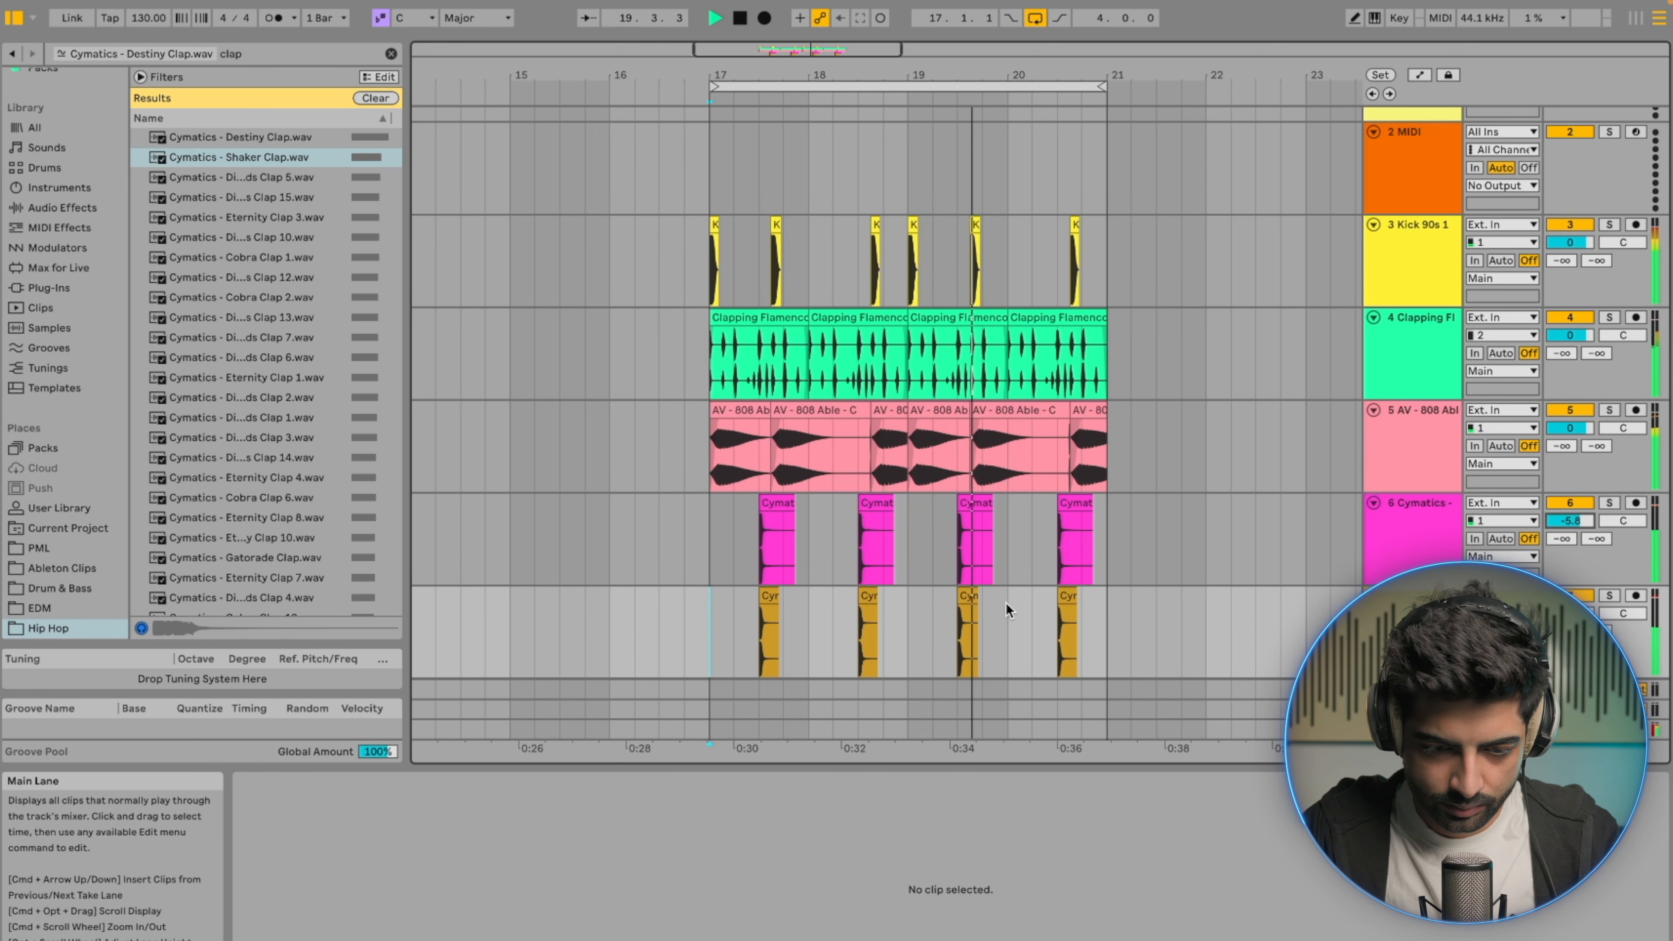
click(712, 553)
scroll(711, 553, up, 3)
scroll(711, 553, down, 3)
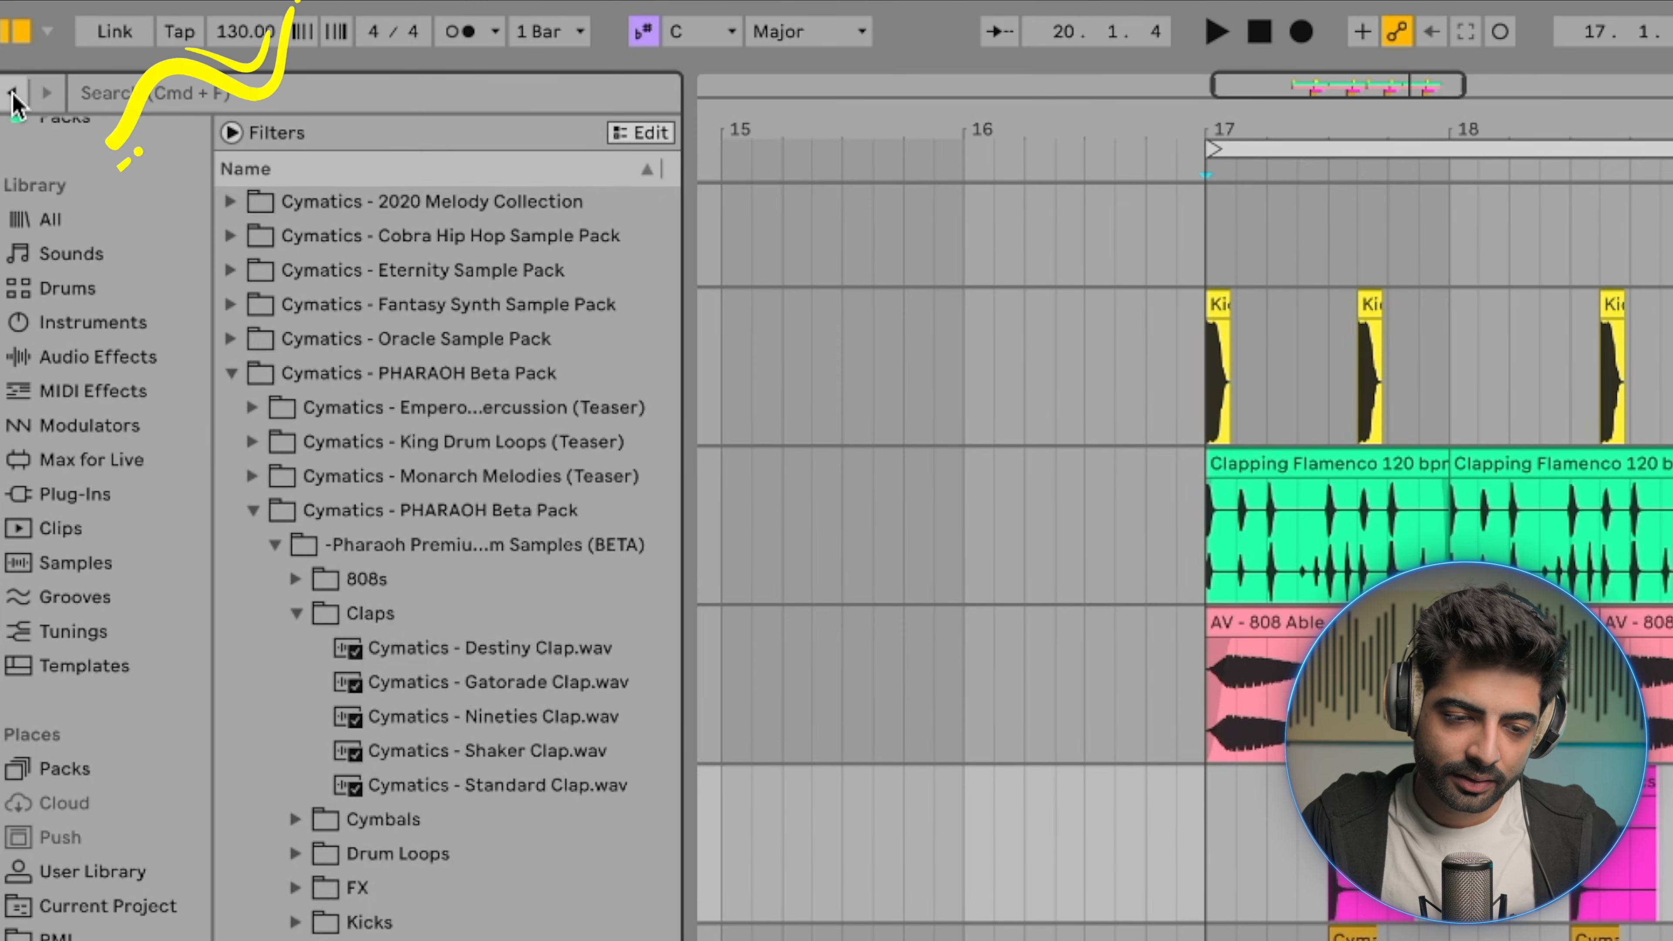
Step: Step back through the browser history past the clap searches to the unfiltered Hip Hop folder
text(clap)
key(Down)
key(Down)
key(Down)
key(Down)
key(Down)
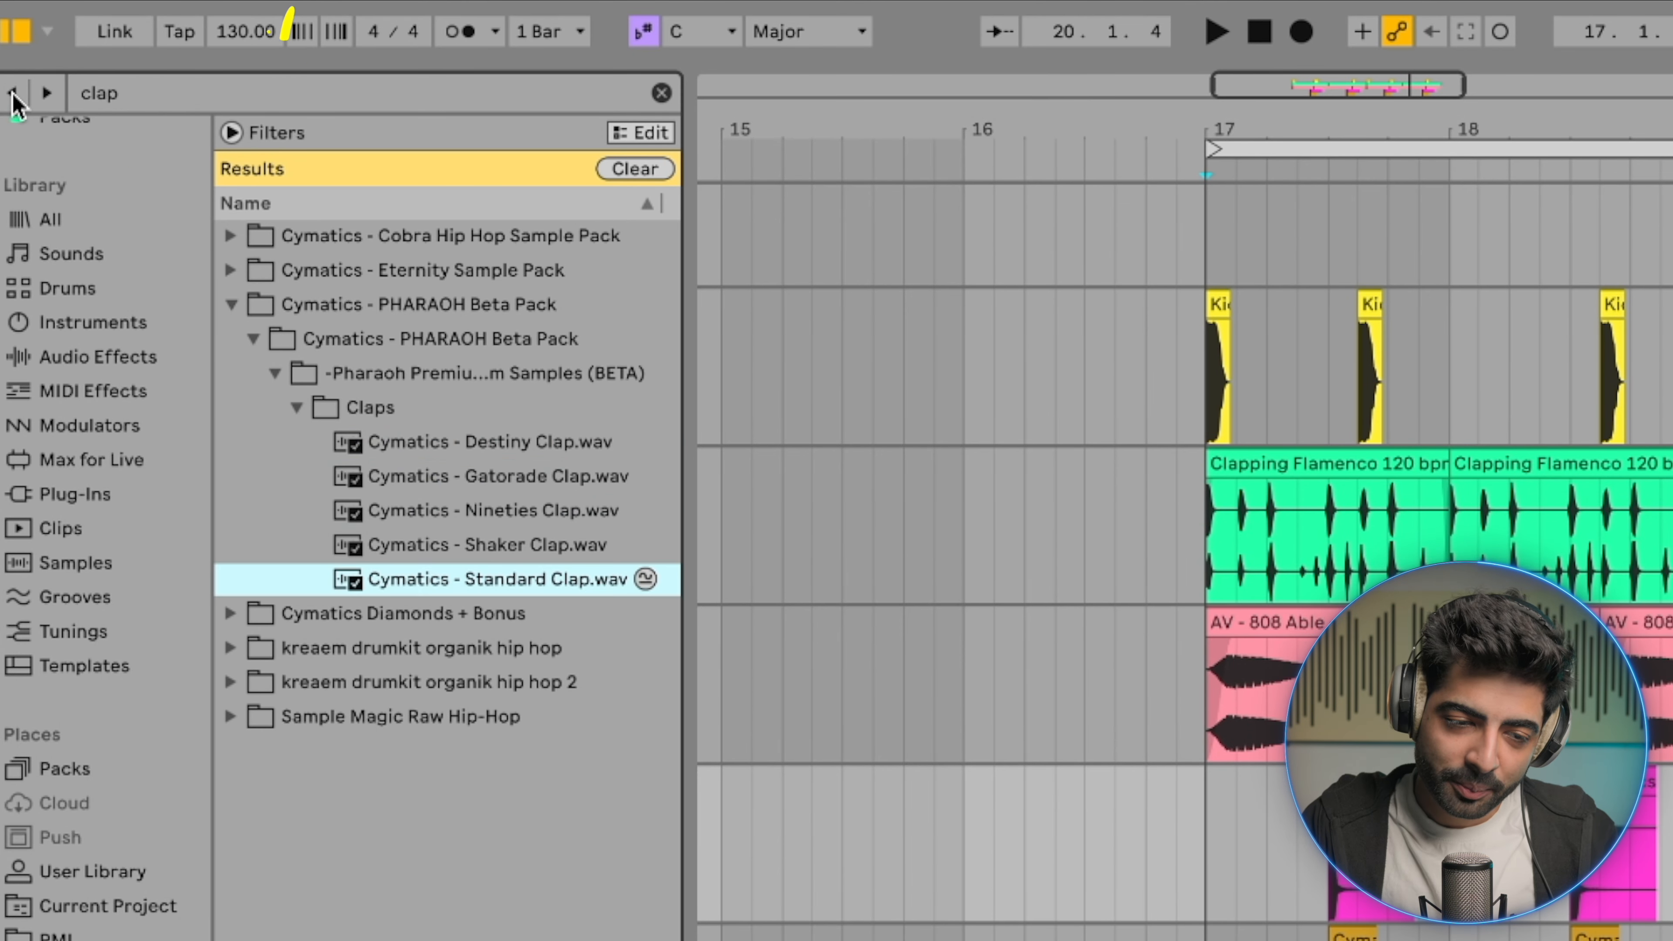
click(13, 94)
click(13, 94)
click(13, 94)
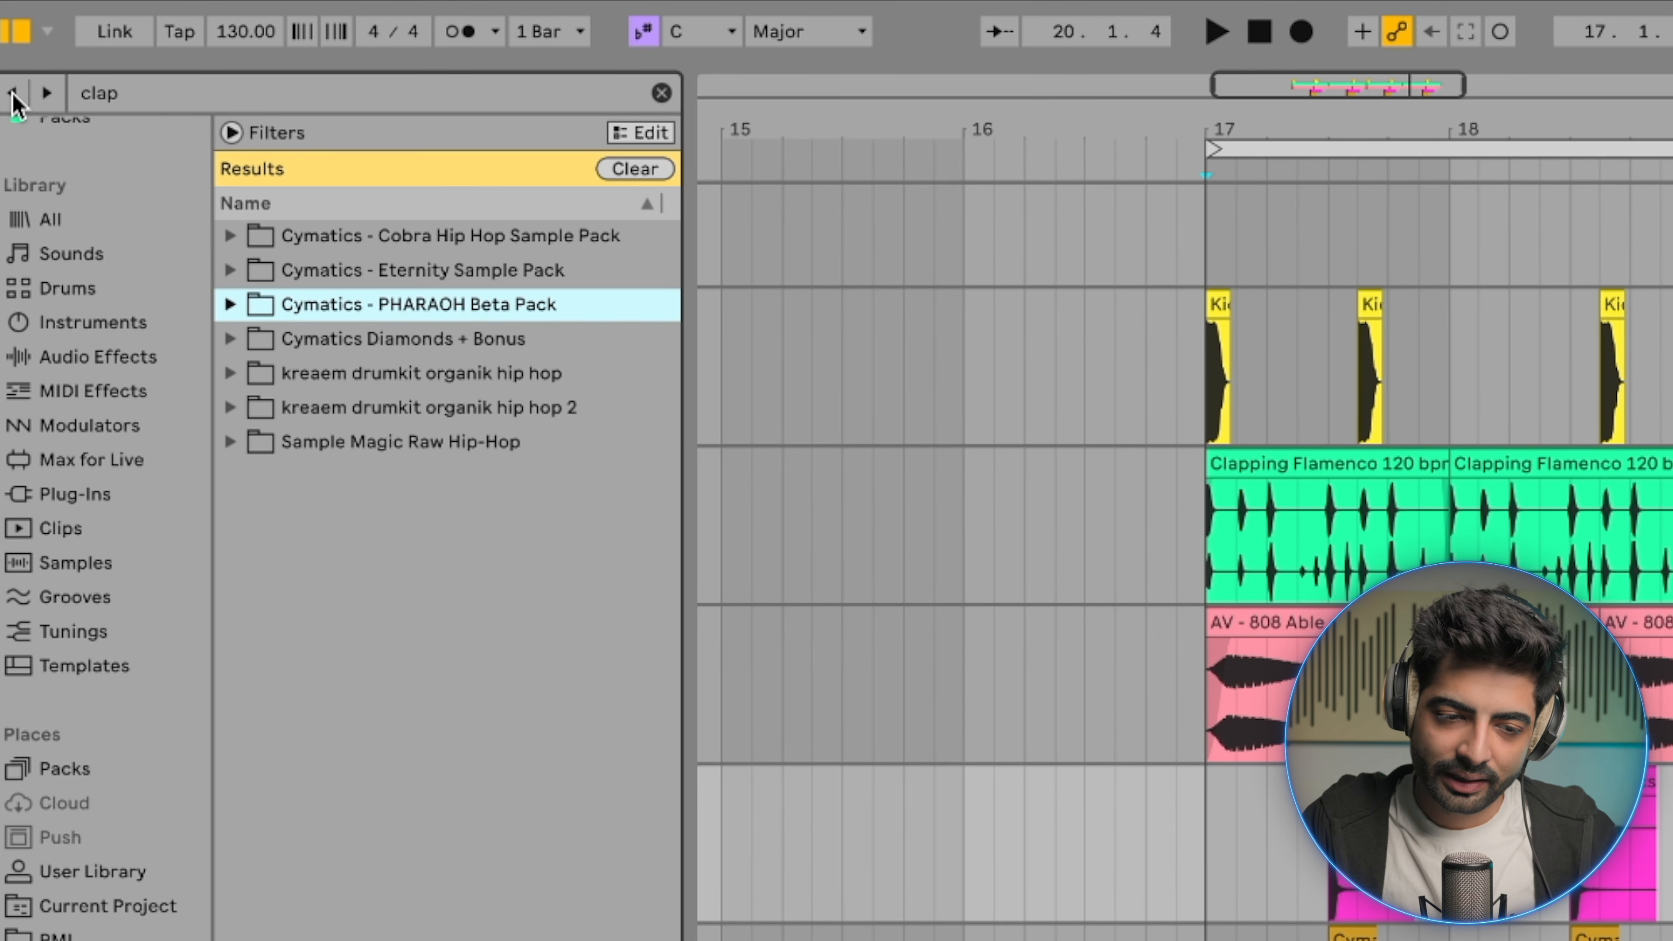
click(13, 94)
click(13, 94)
click(13, 94)
click(13, 94)
click(13, 94)
Step: Step forward through the browser history to the clap search results inside the PHARAOH Beta Pack
click(47, 93)
click(47, 92)
click(47, 93)
click(46, 93)
click(47, 92)
click(46, 93)
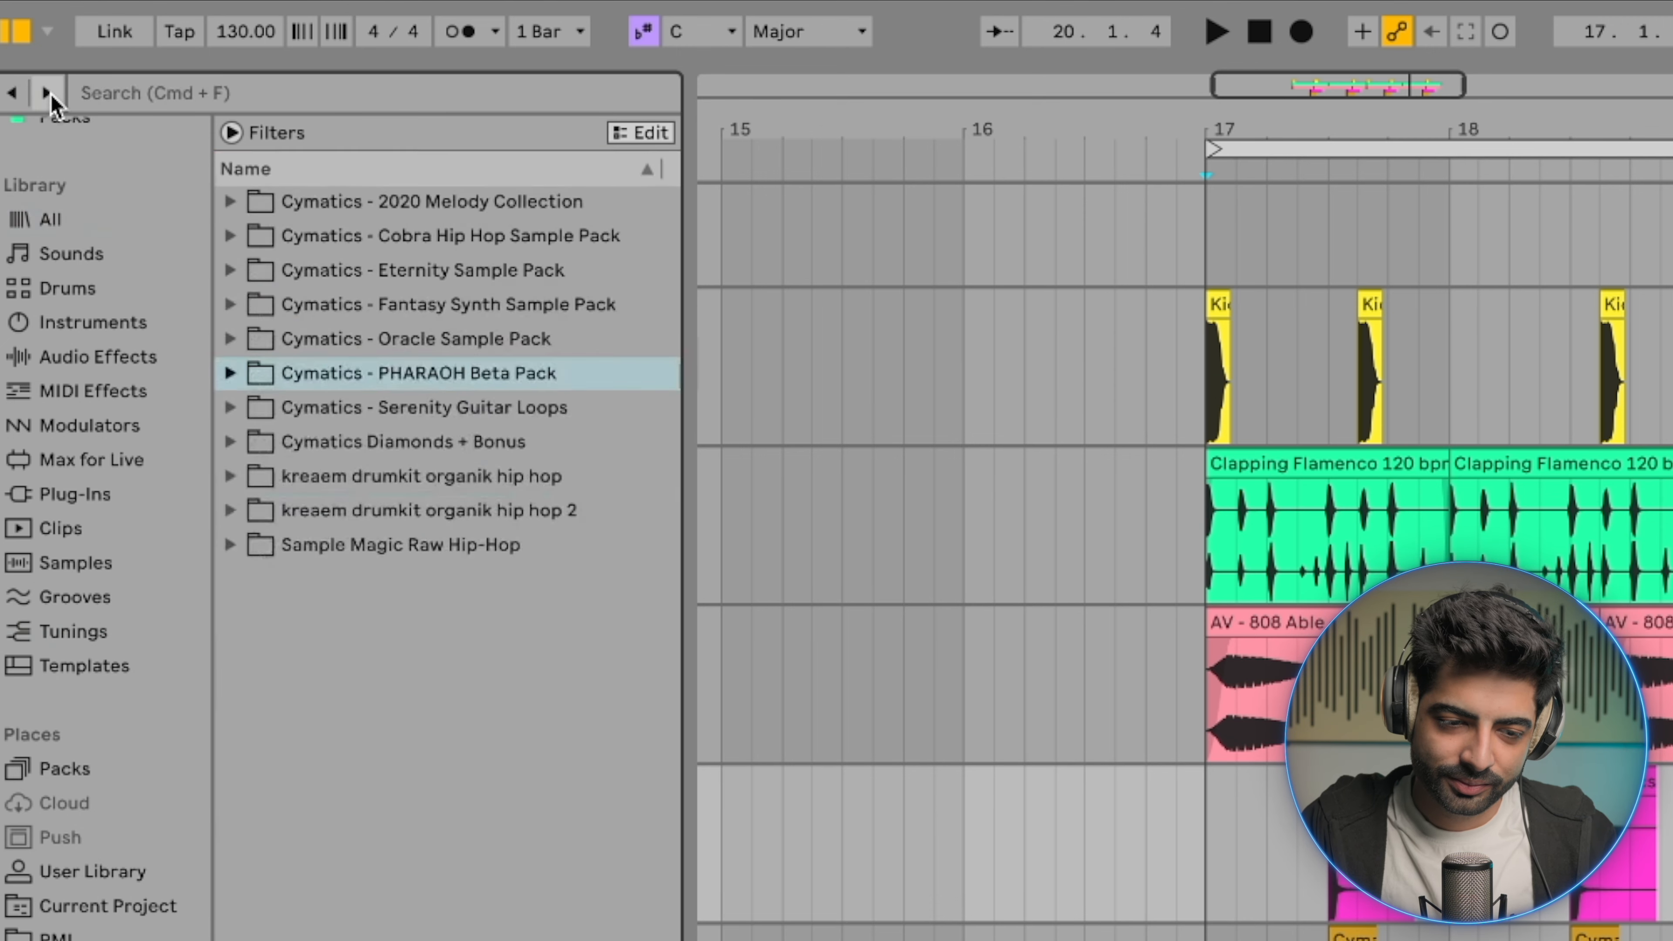
click(47, 93)
click(46, 93)
click(46, 93)
click(47, 93)
click(46, 93)
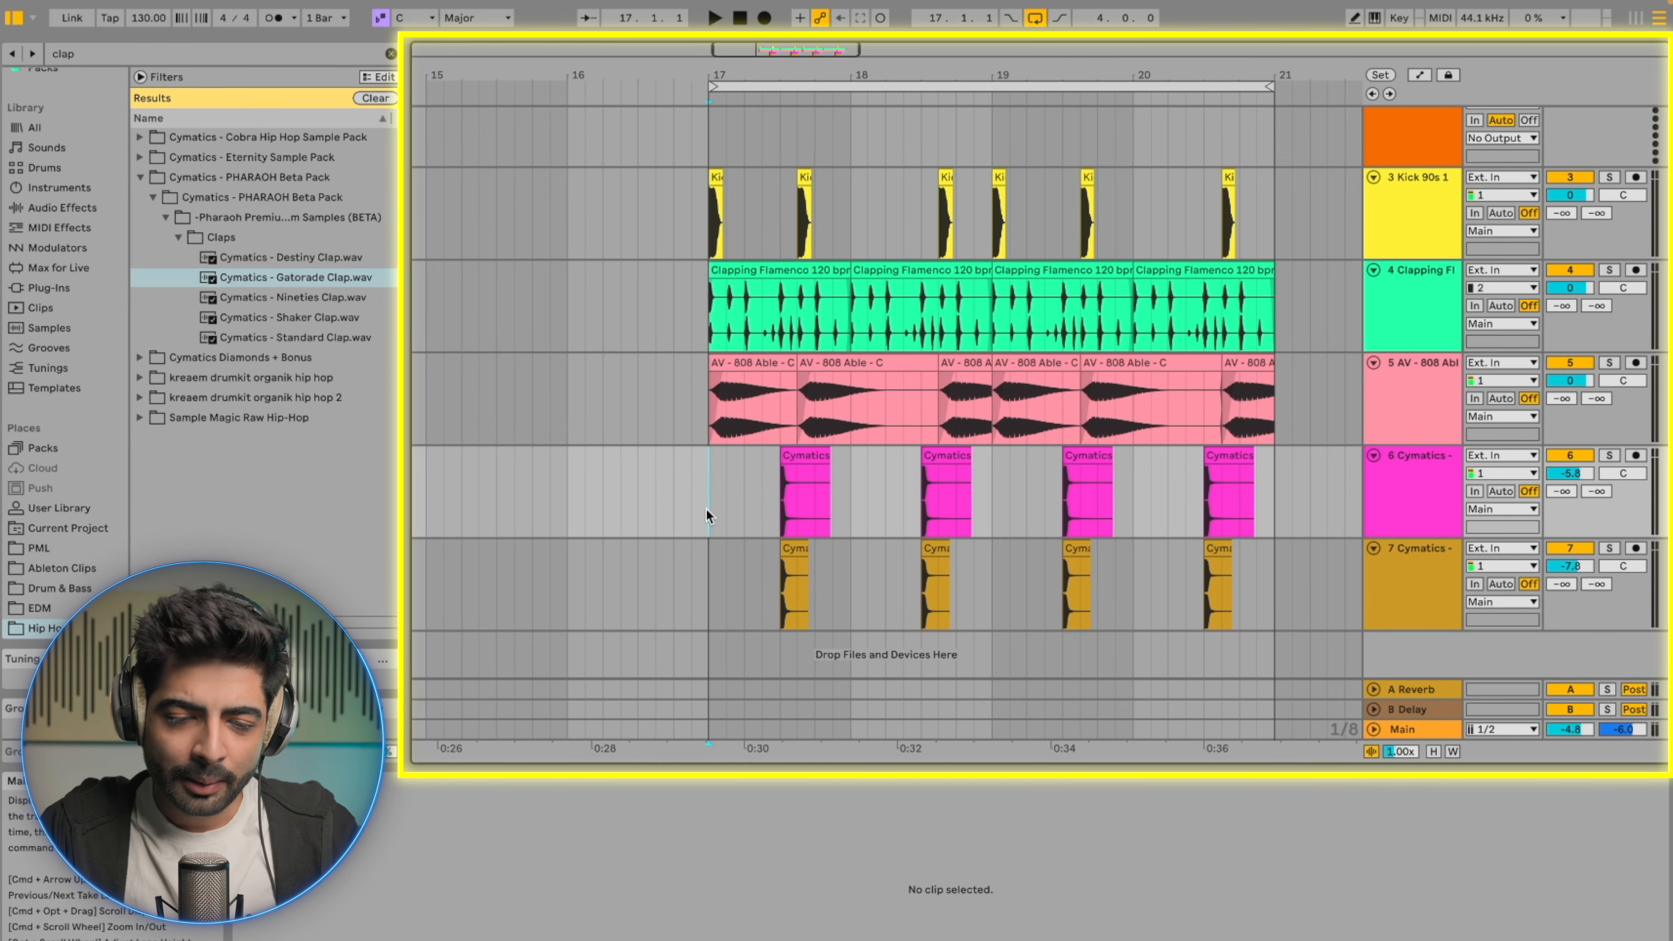
Step: Delete the two empty MIDI tracks above the Kick 90s track
click(706, 509)
scroll(706, 509, up, 4)
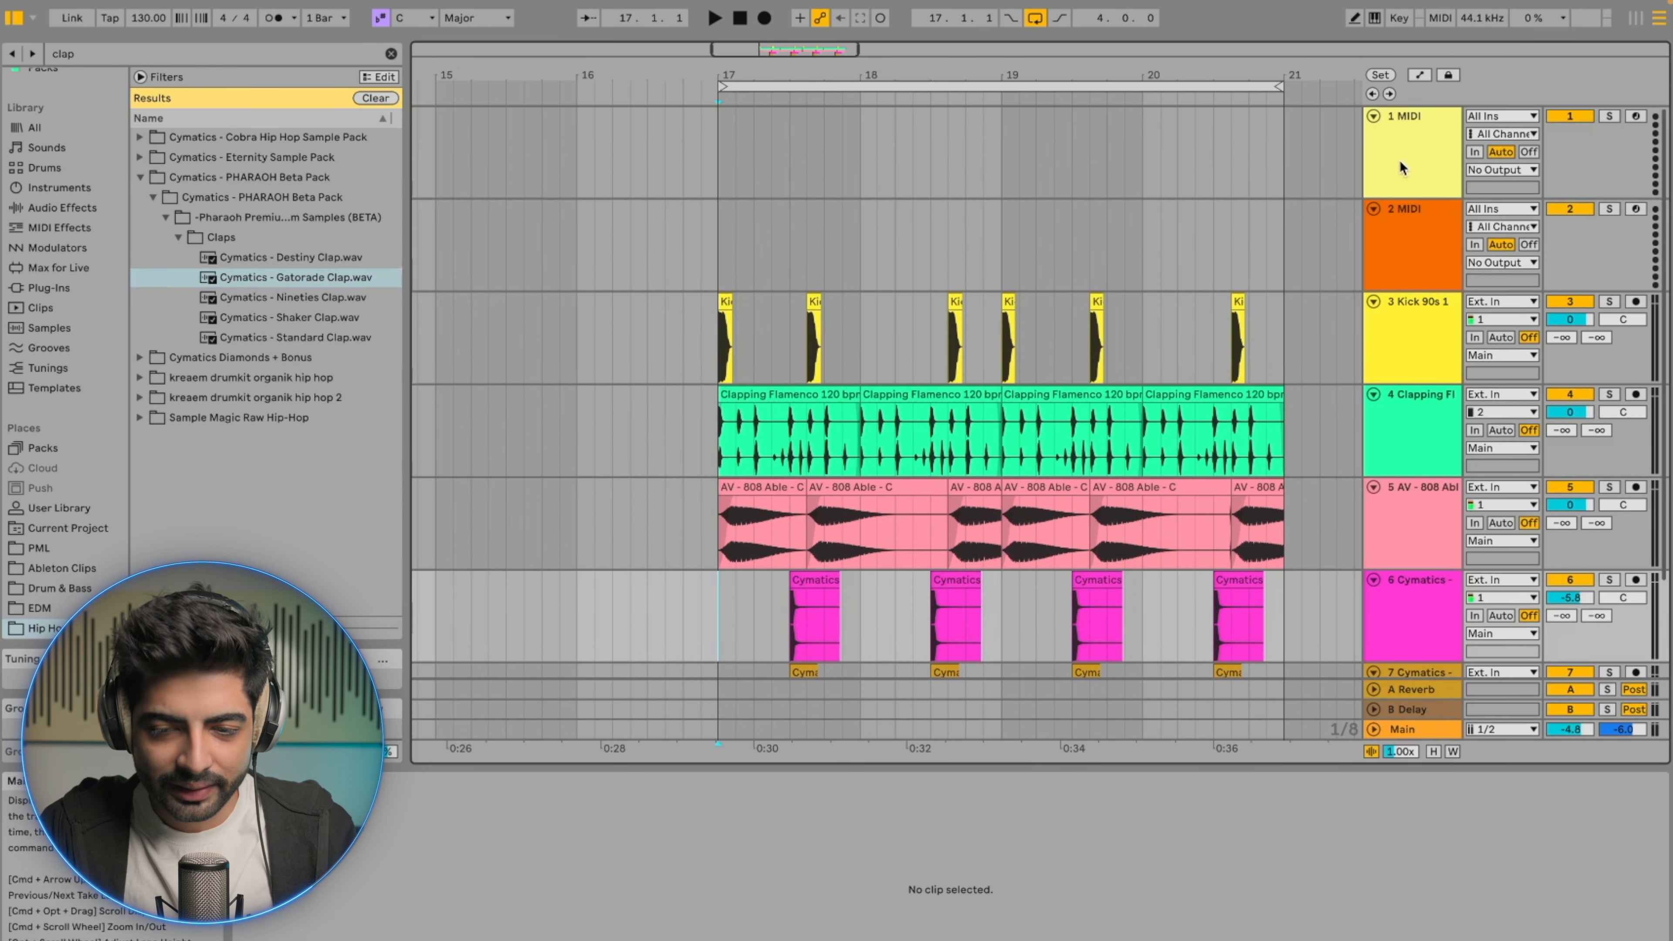
click(1408, 149)
key(Delete)
key(Delete)
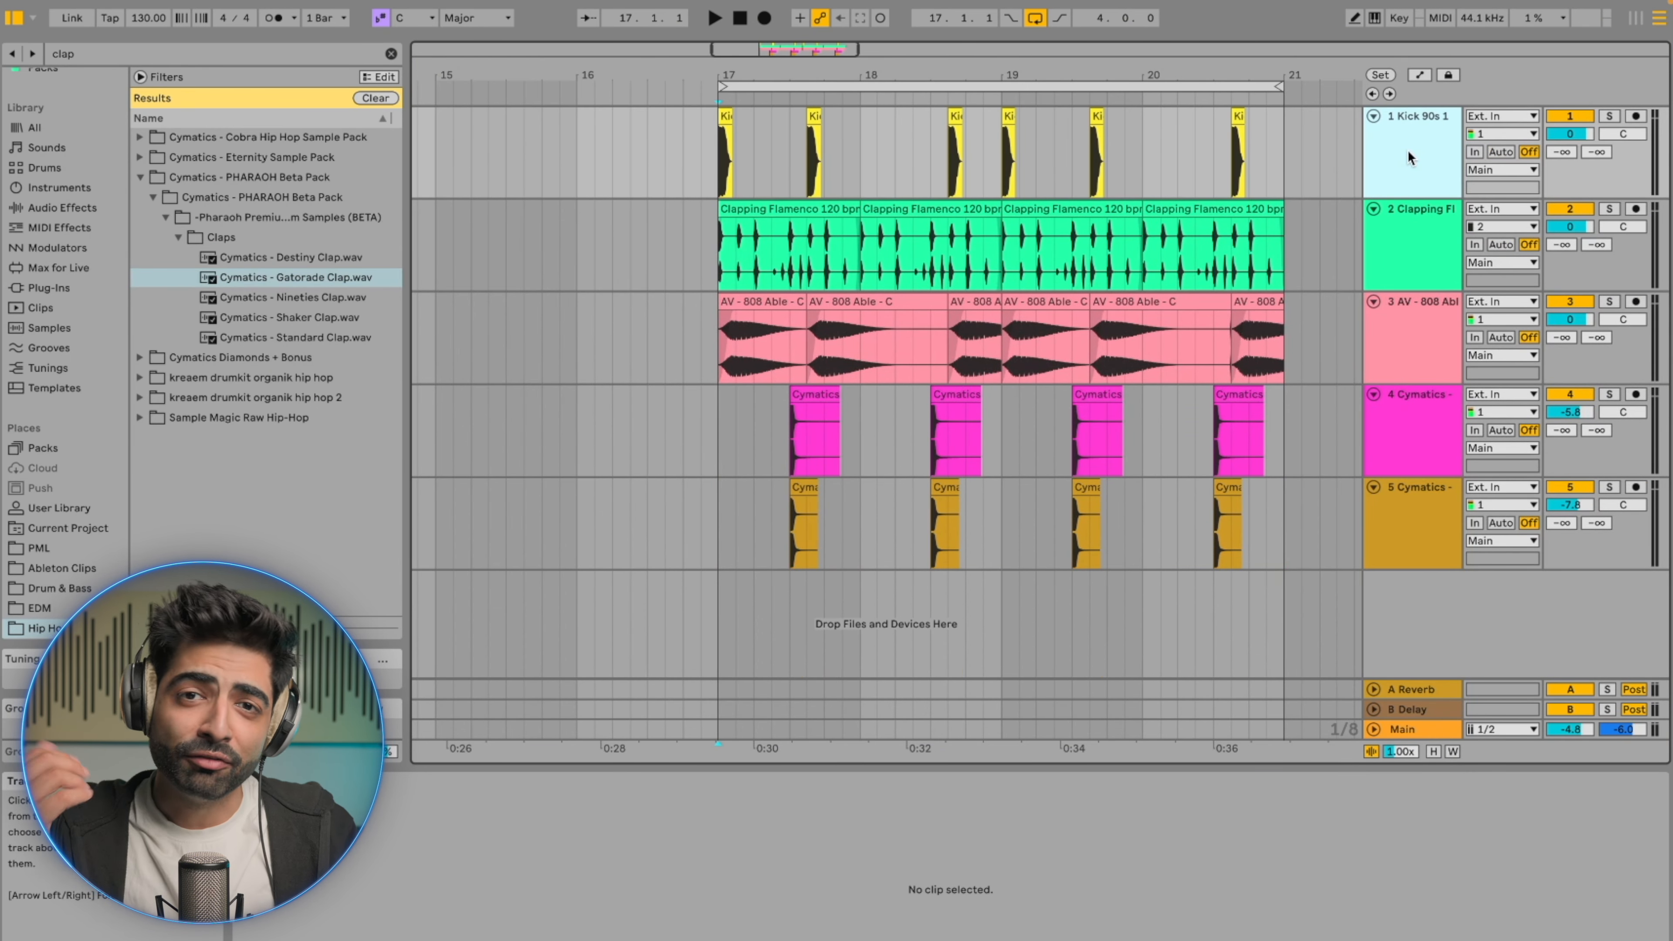
Step: In Session View, enlarge the mixer and set Kick to -1.0, Clapping Flamenco to -3.8, Destiny Clap to -7.3 and Shaker Clap to -10.2 dB
key(Tab)
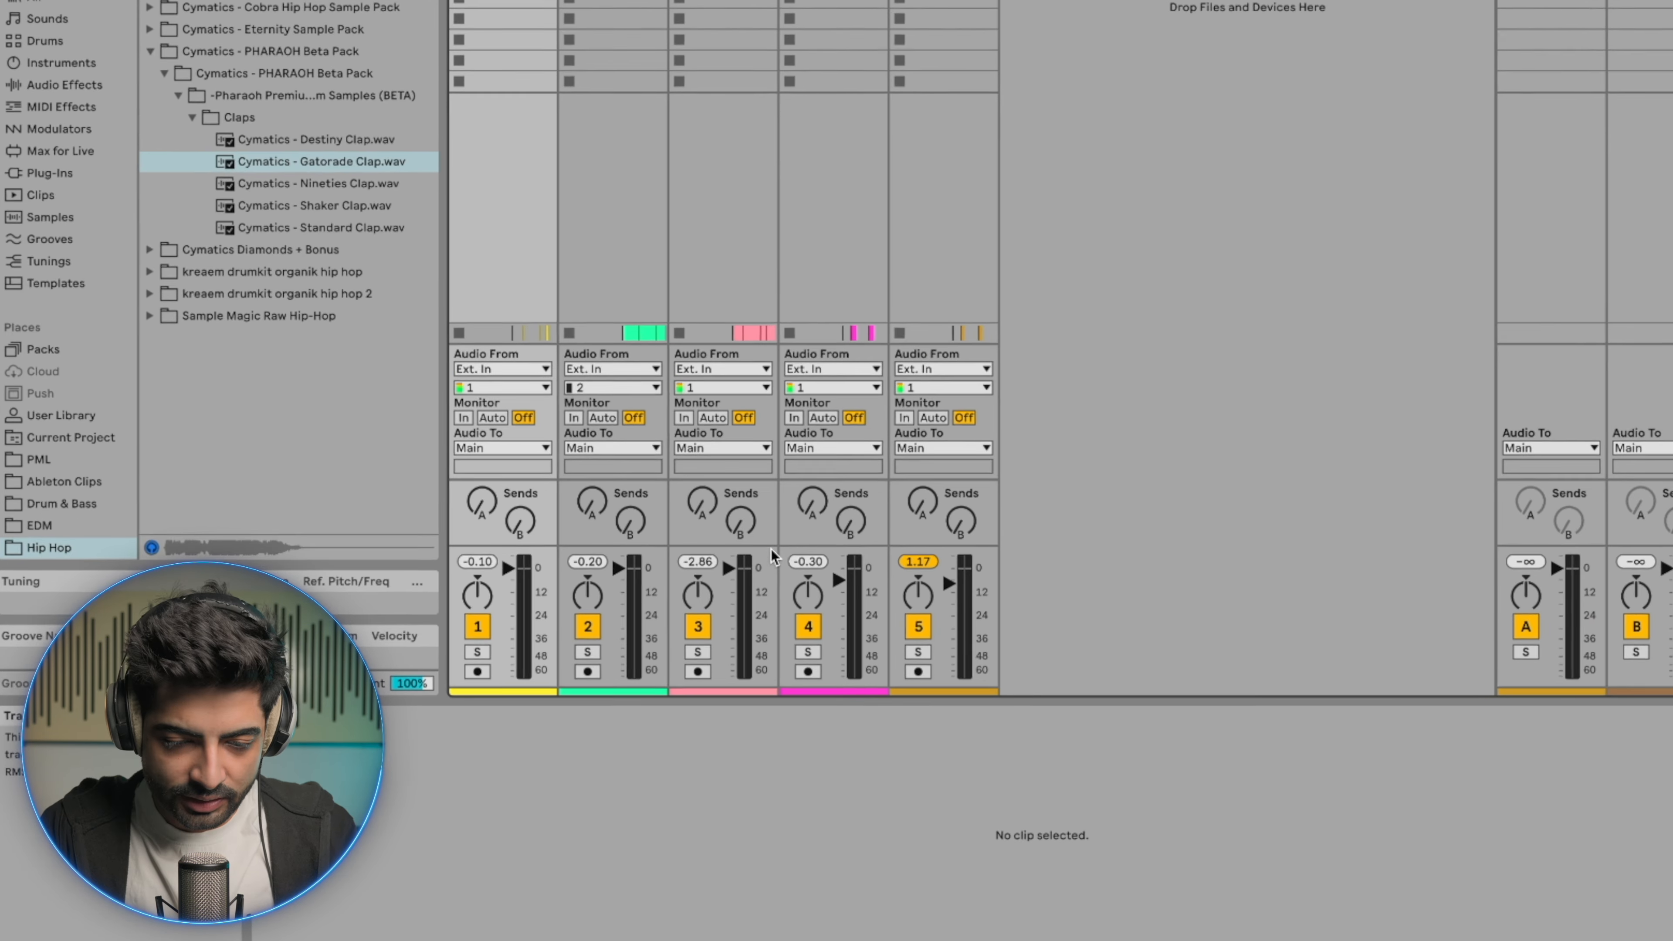
drag(702, 626, 700, 305)
key(space)
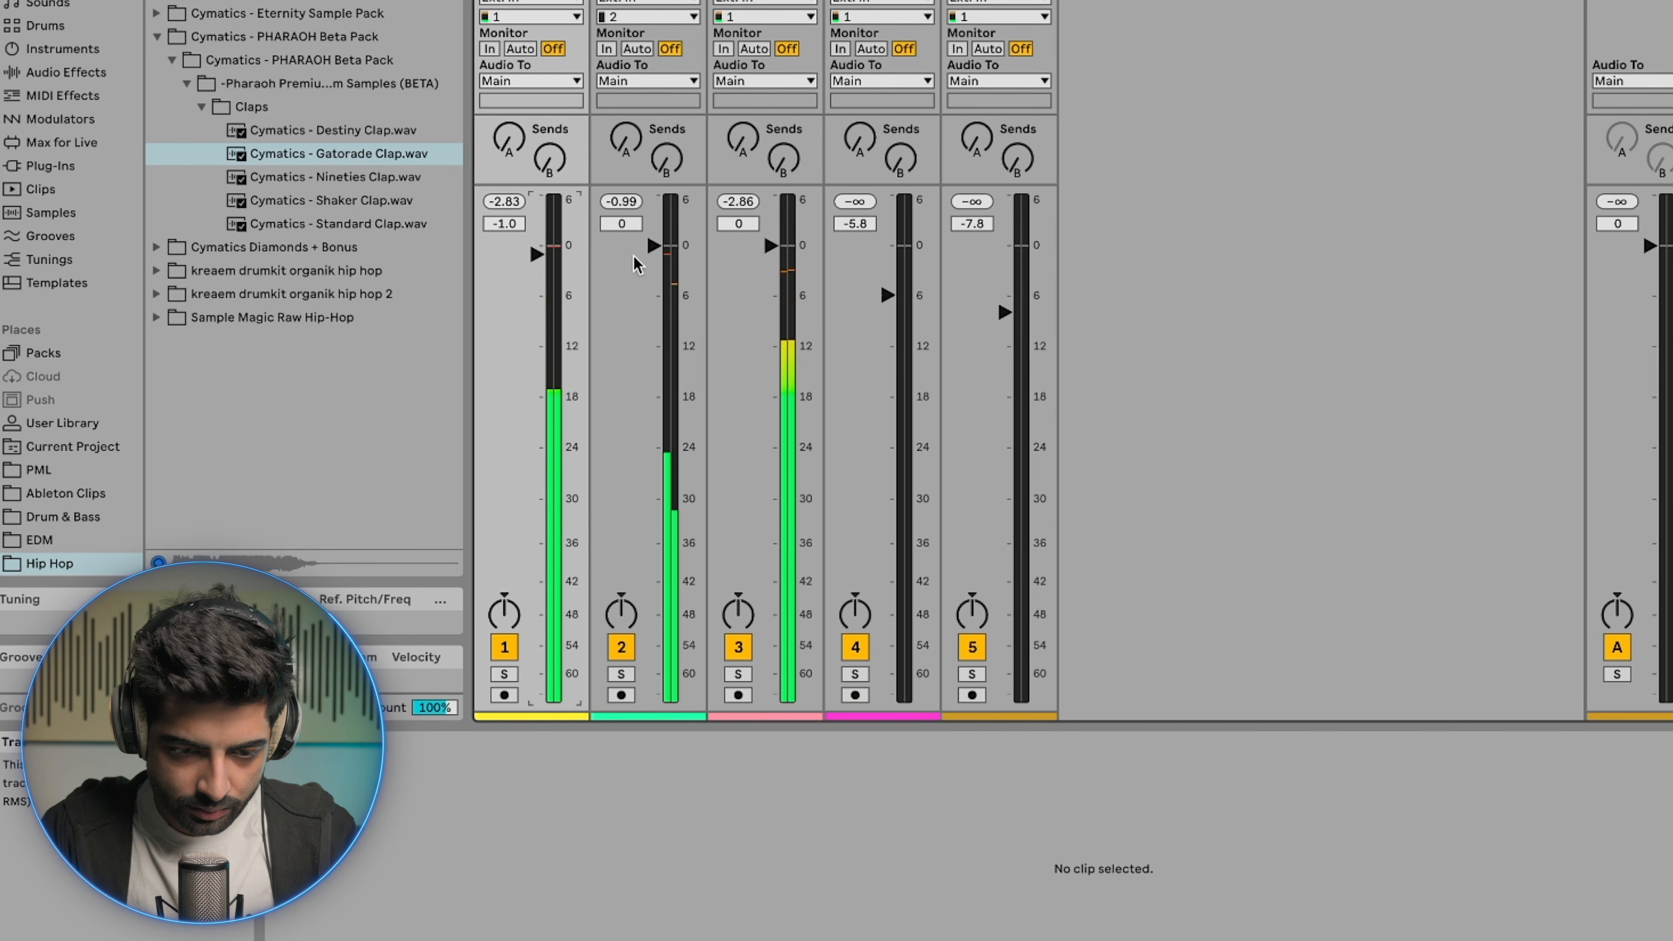
drag(636, 264, 636, 296)
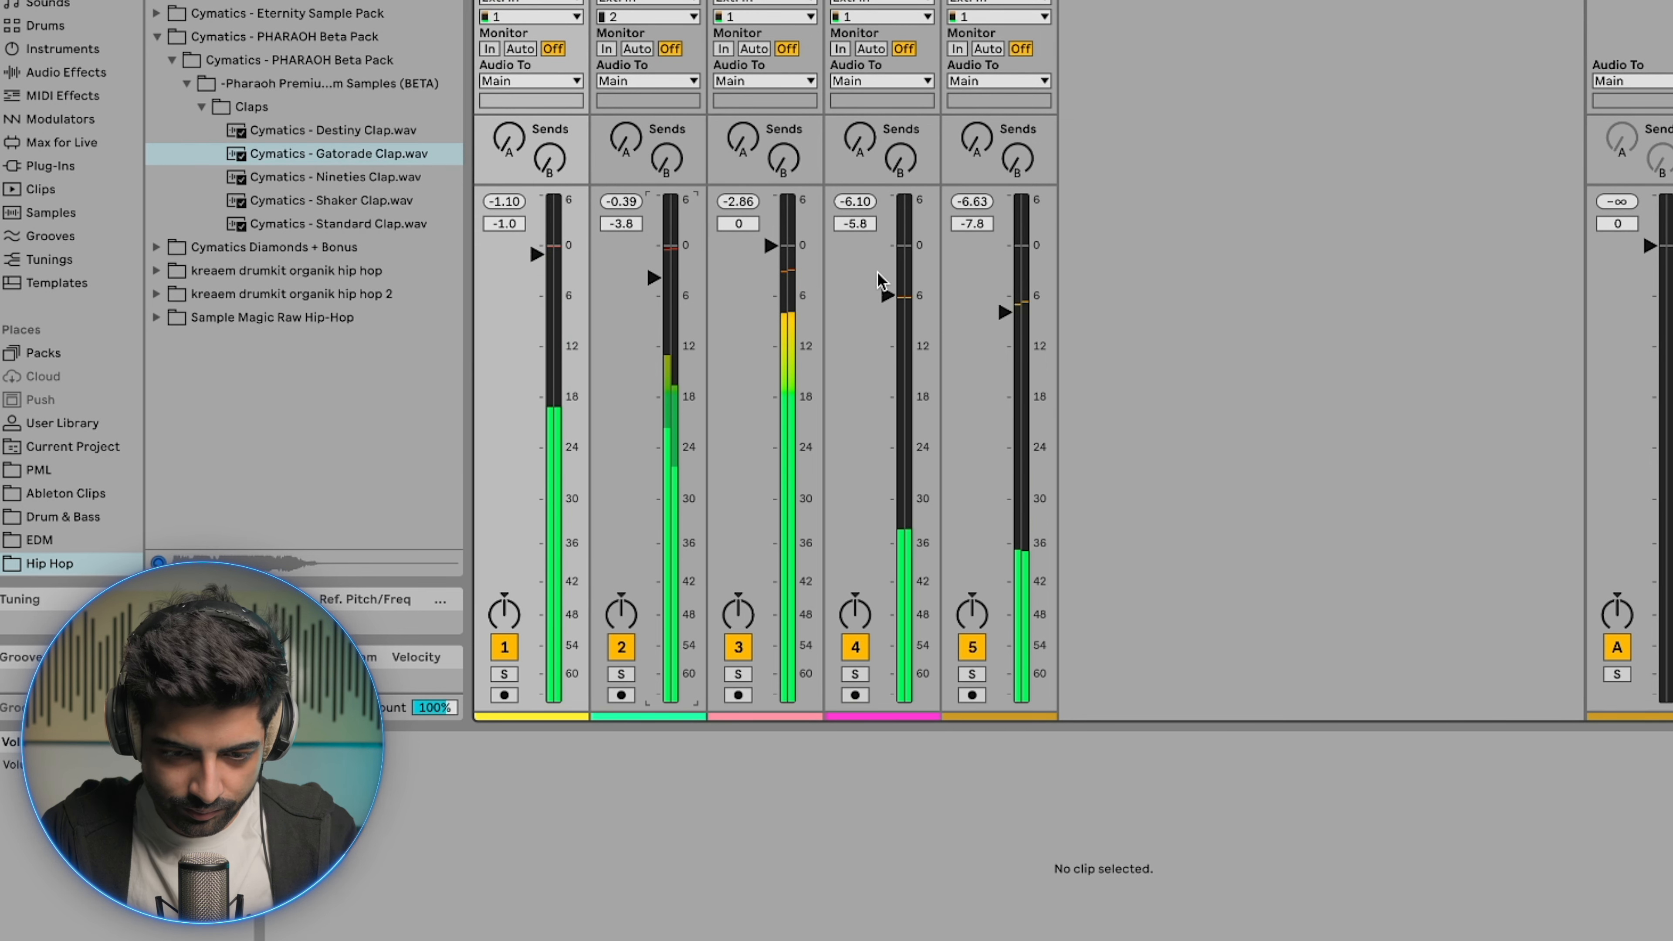
drag(887, 296, 887, 307)
drag(1005, 313, 1005, 332)
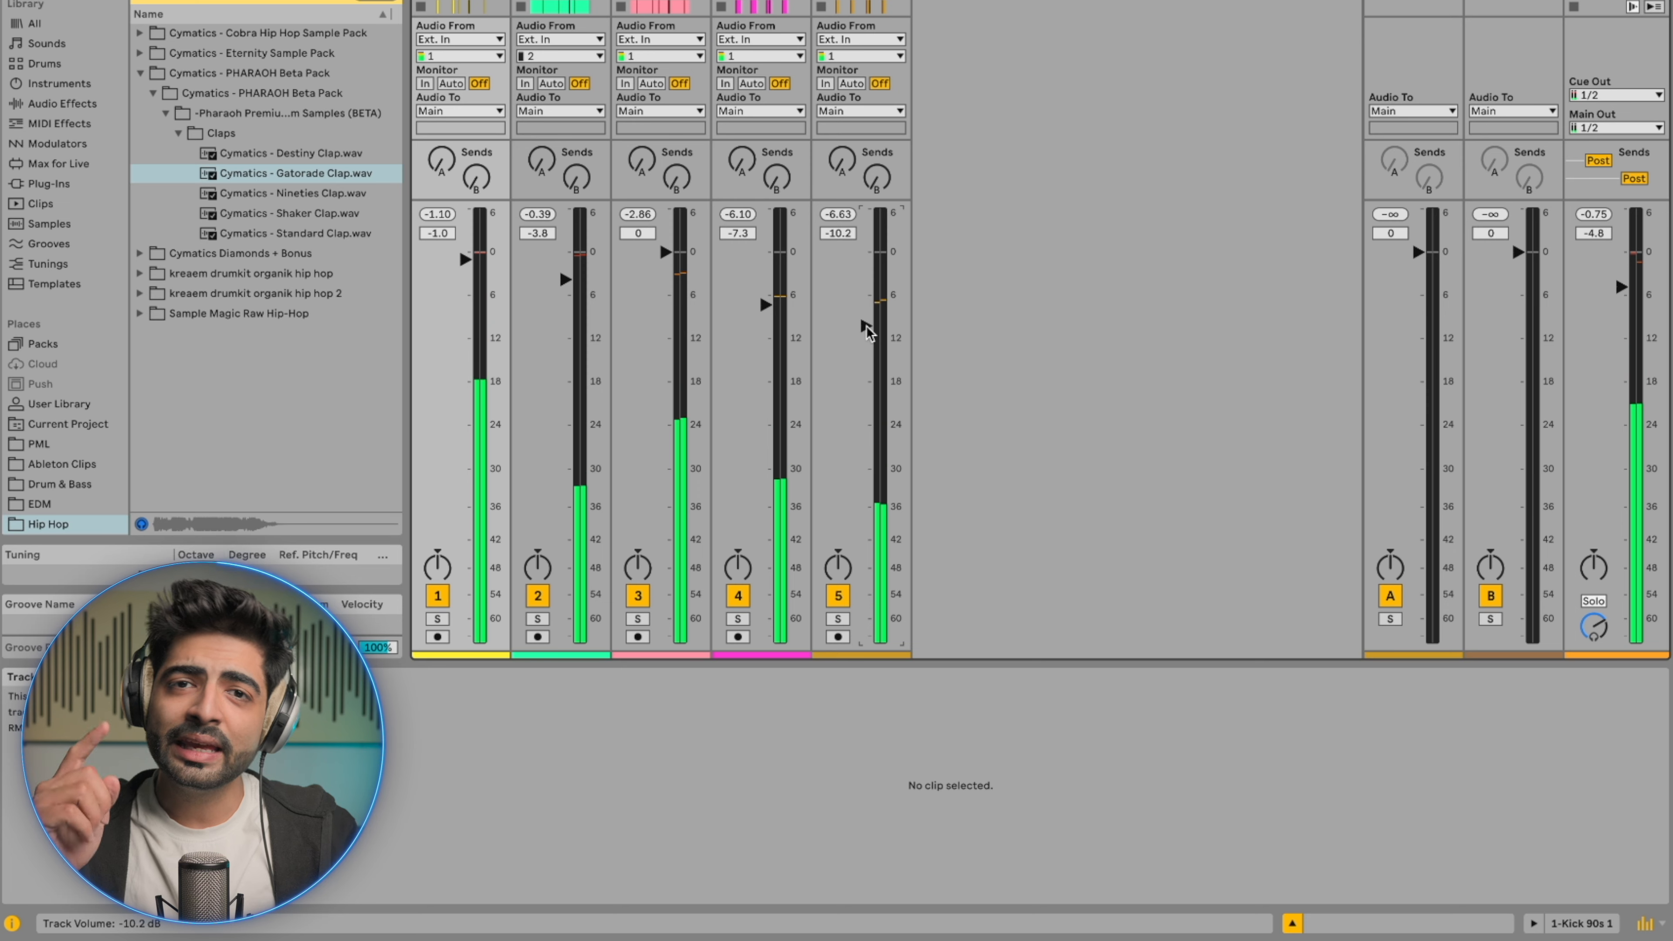
Step: Show the mixer beneath the tracks in Arrangement View and play the beat from bar 17
click(1647, 929)
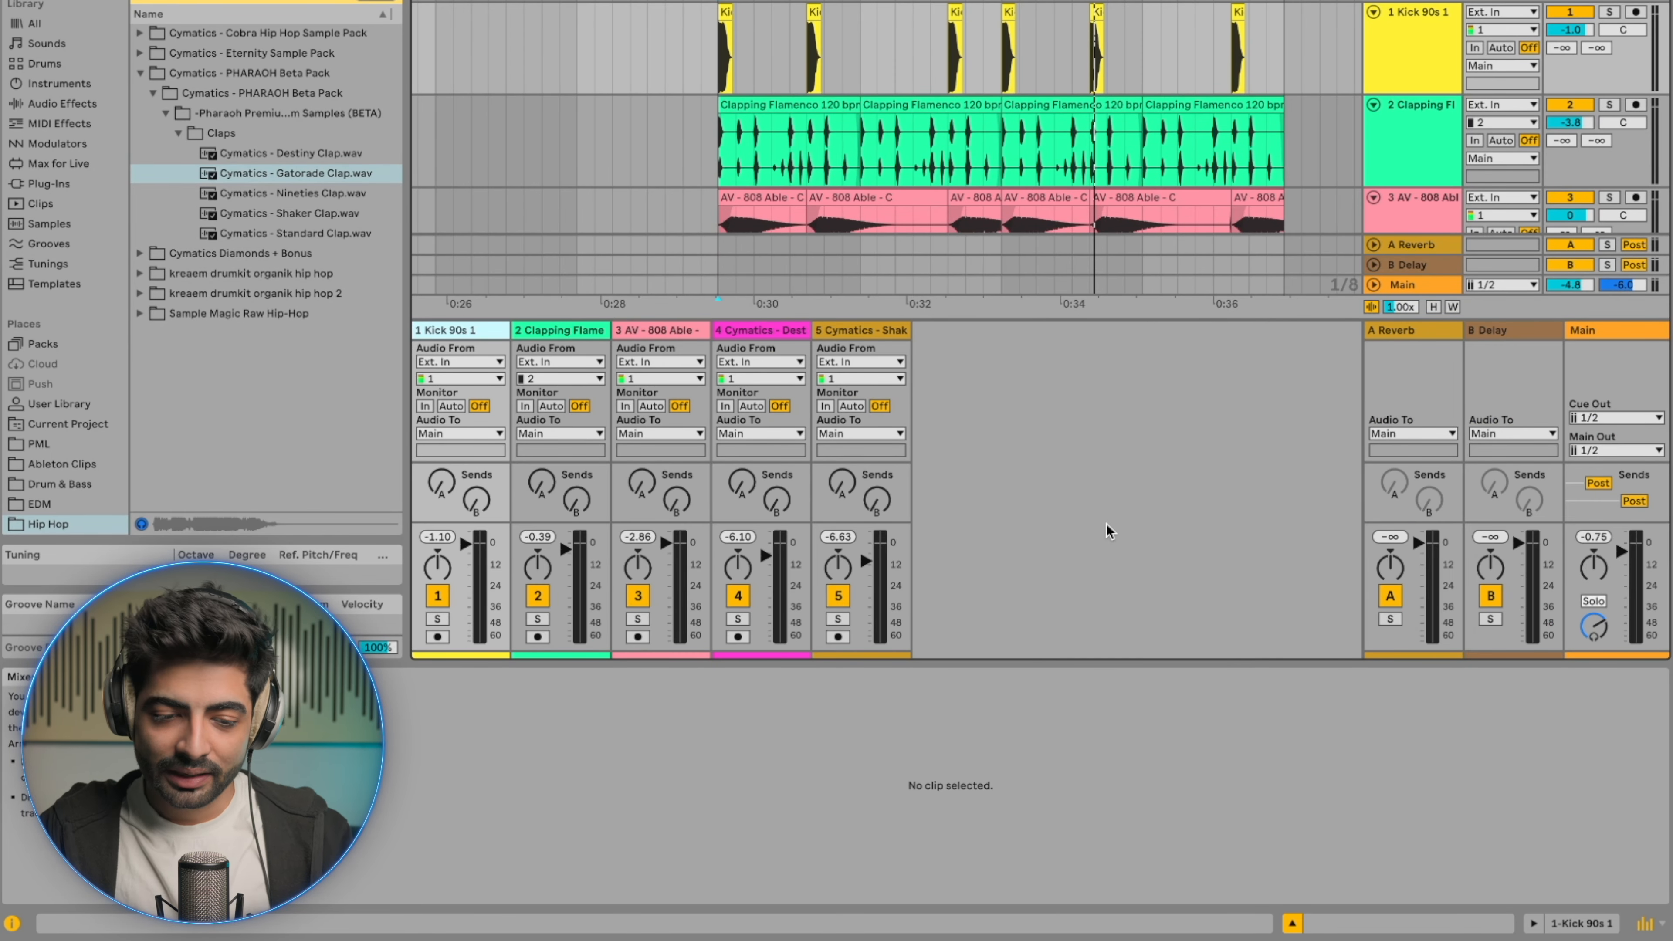
scroll(799, 201, down, 2)
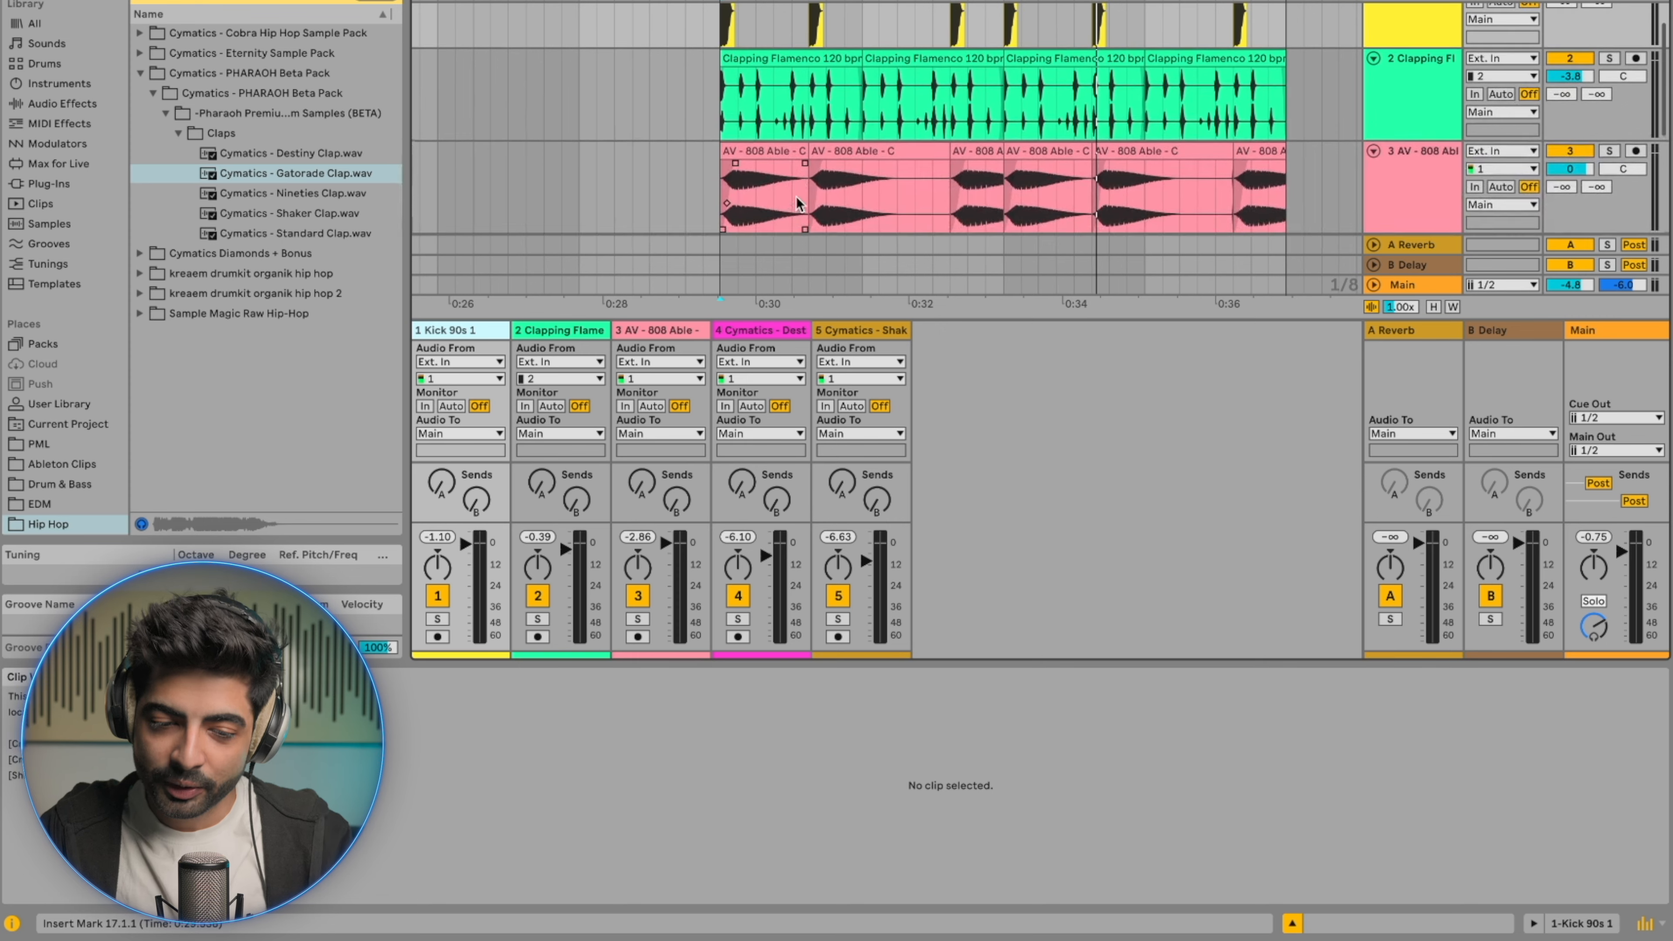
key(space)
click(709, 146)
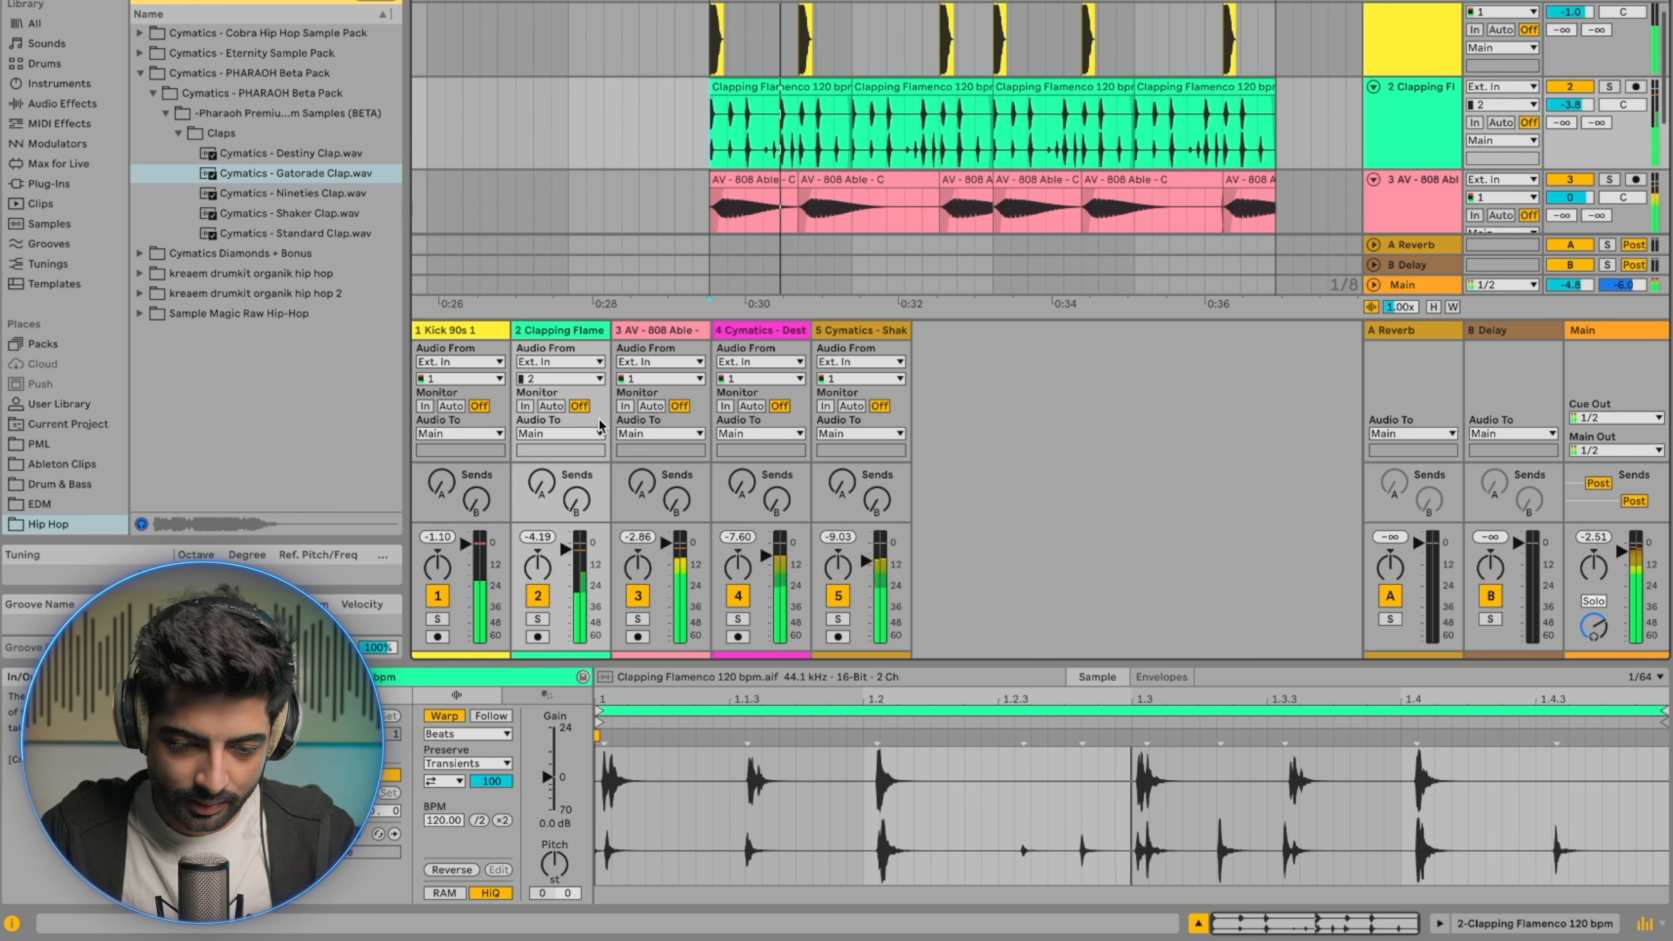
scroll(767, 221, down, 3)
key(space)
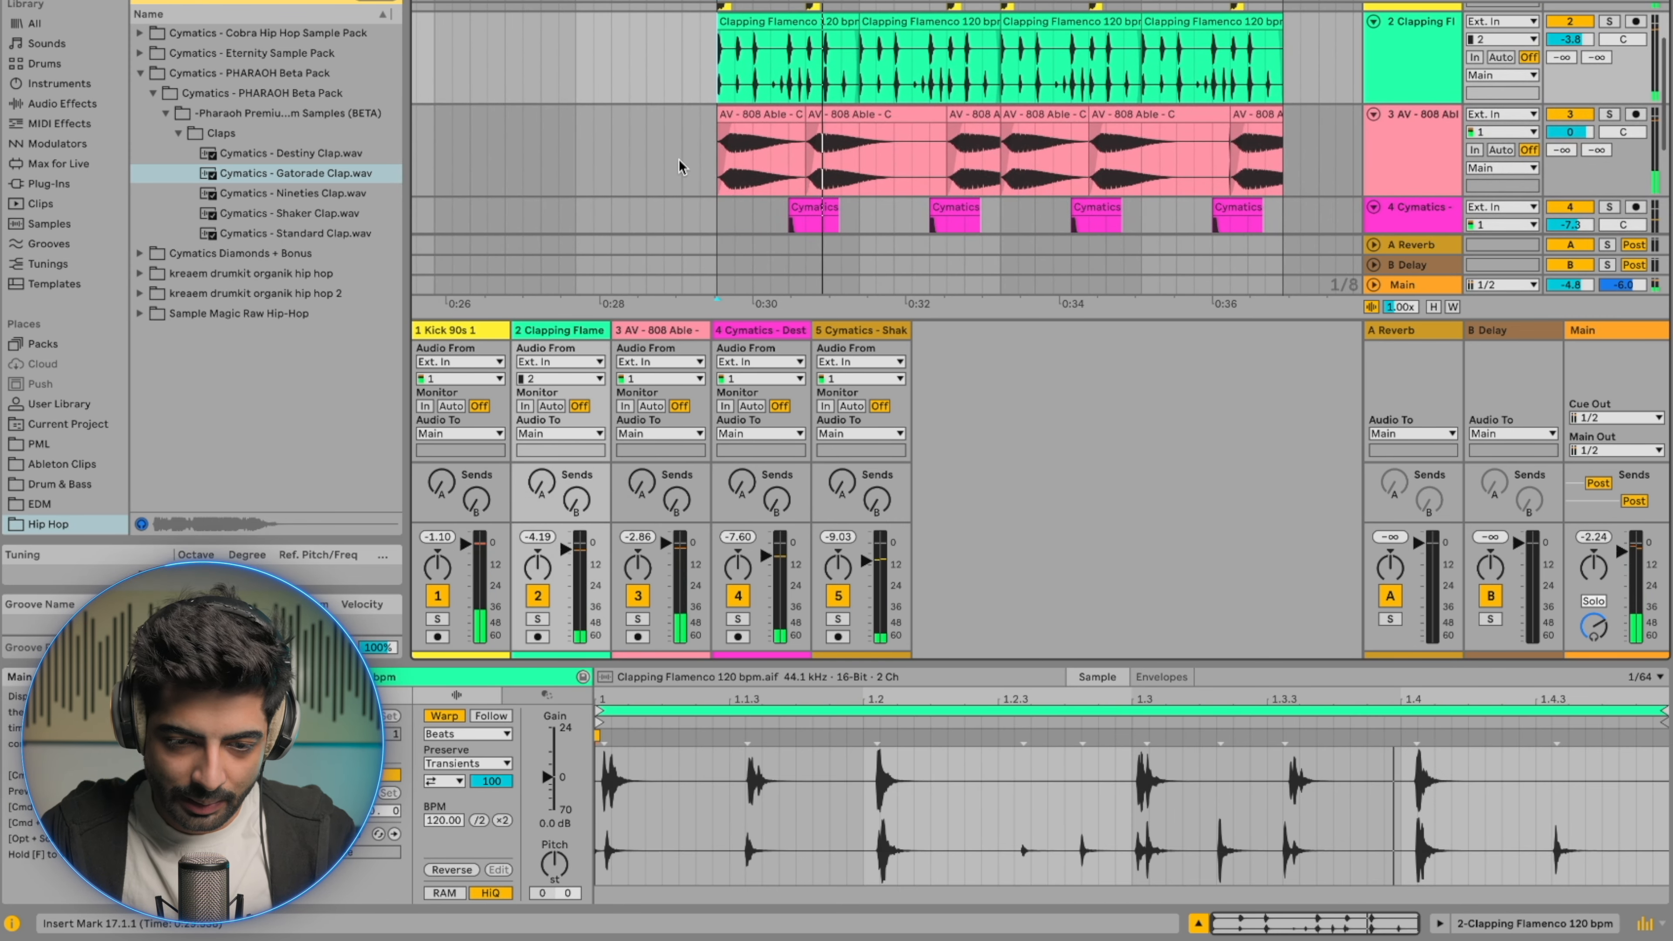
click(679, 160)
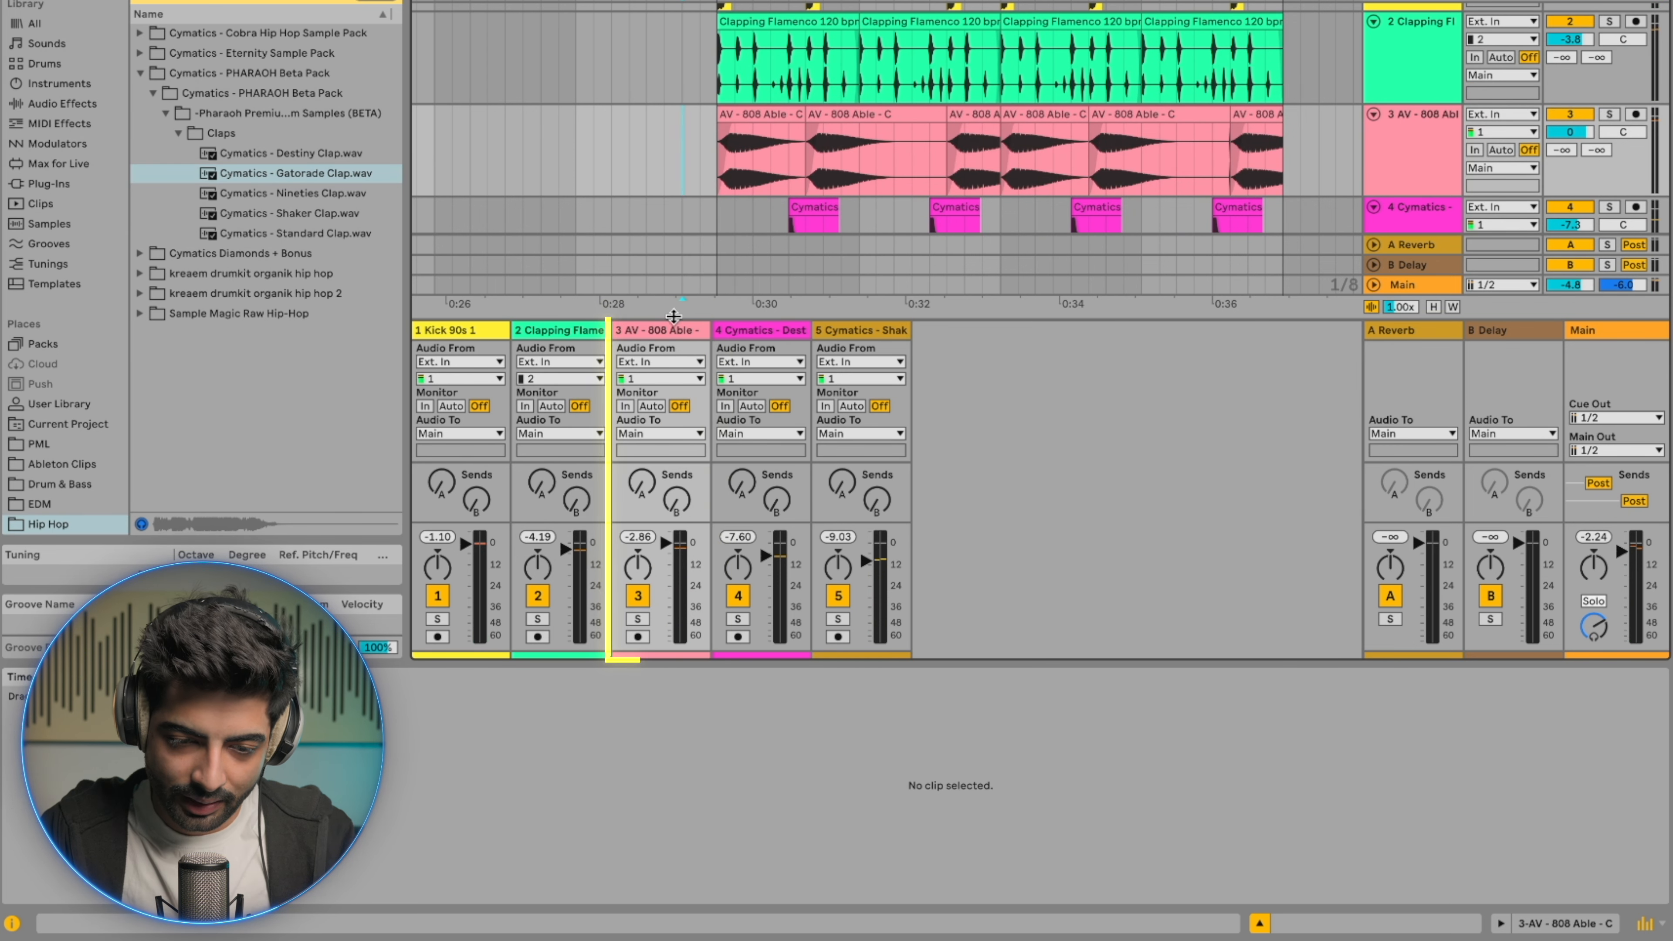
Step: Rebalance the mix by setting the 808 track to -2.6 dB, Clapping Flamenco to -7.0 dB and Destiny Clap to -10.6 dB
drag(666, 543, 666, 547)
key(space)
key(space)
key(space)
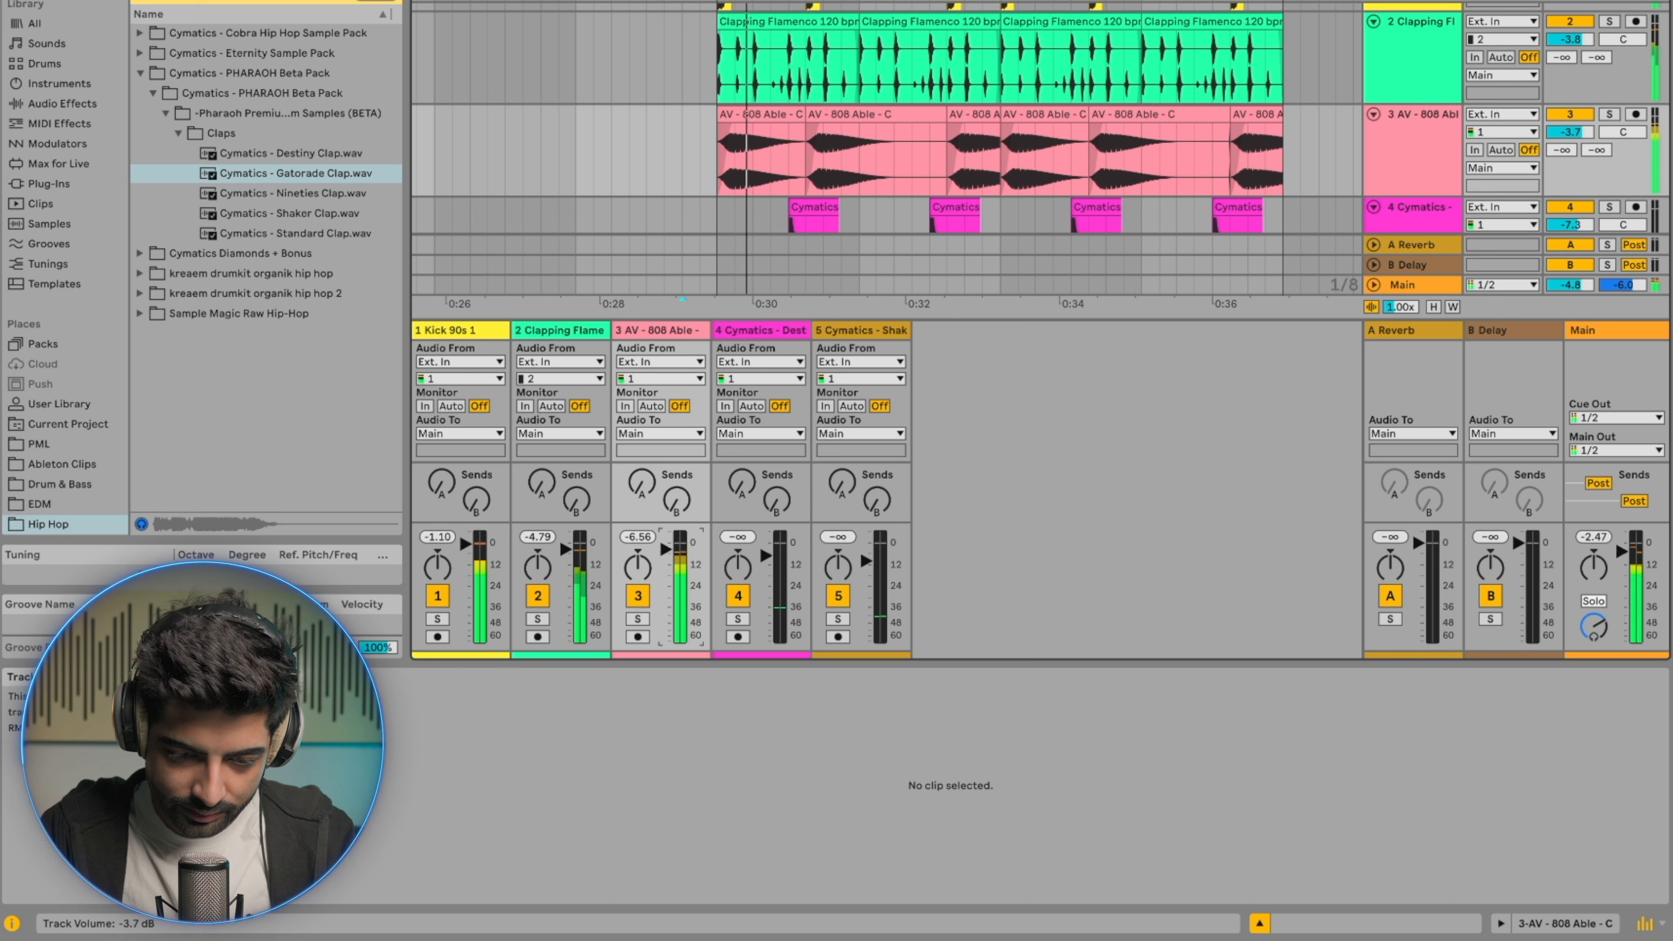
drag(565, 550, 568, 560)
key(space)
key(space)
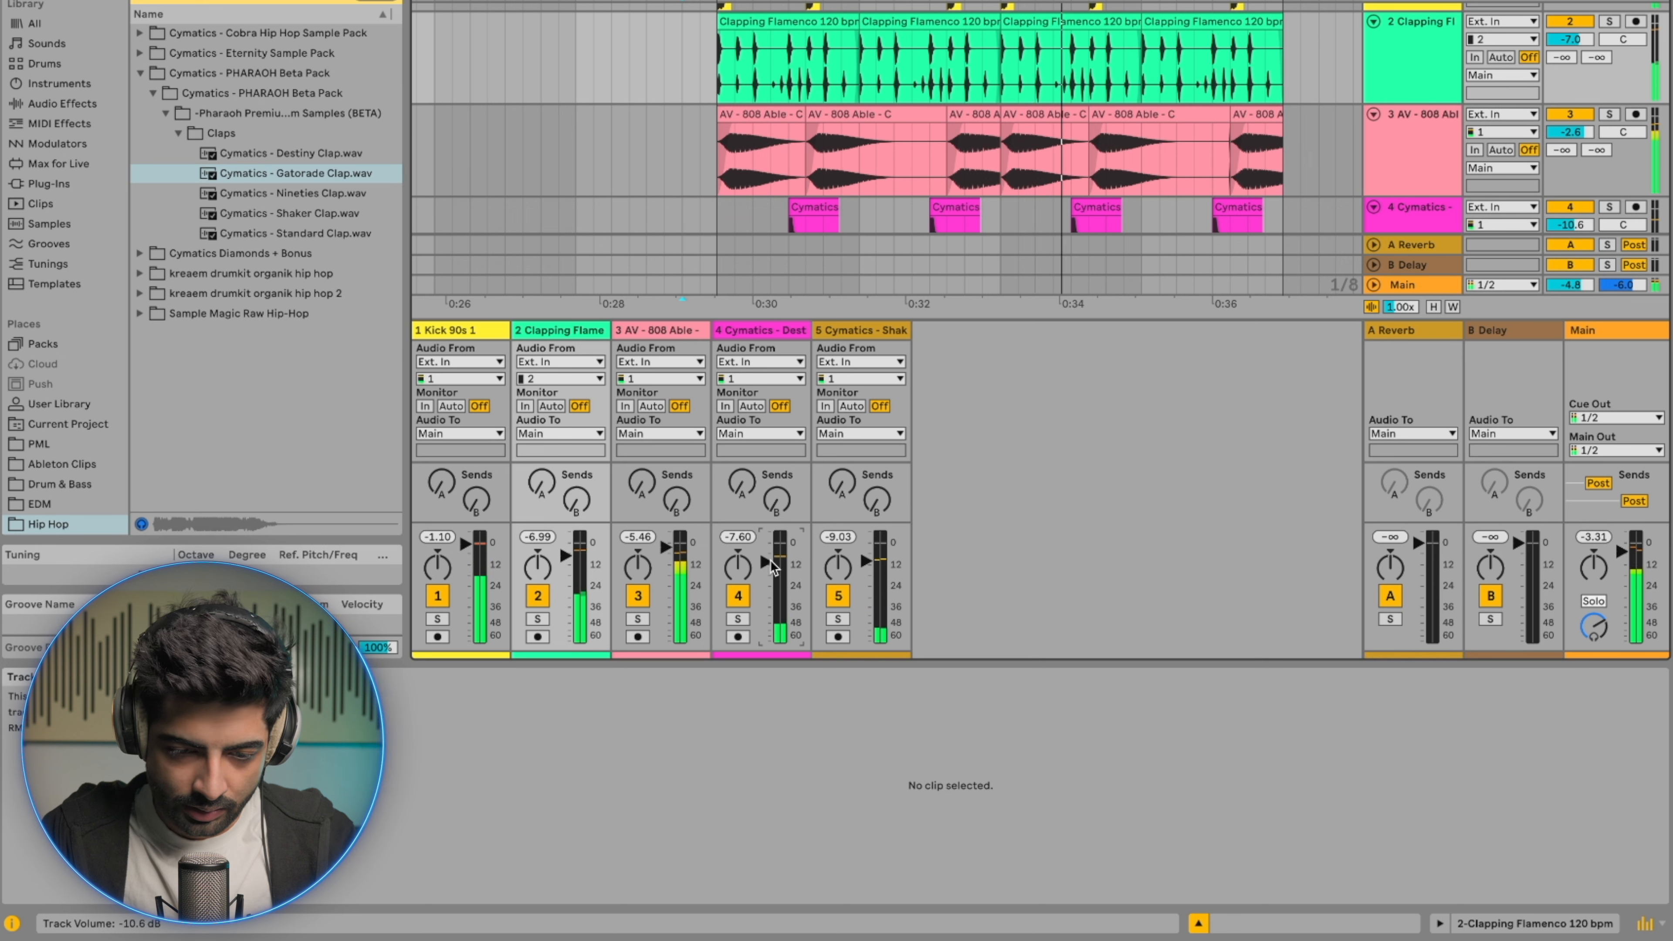
Step: Send the Destiny Clap track to the A Reverb return at -19.7 dB and the Shaker Clap track at -26.0 dB
drag(741, 483, 741, 465)
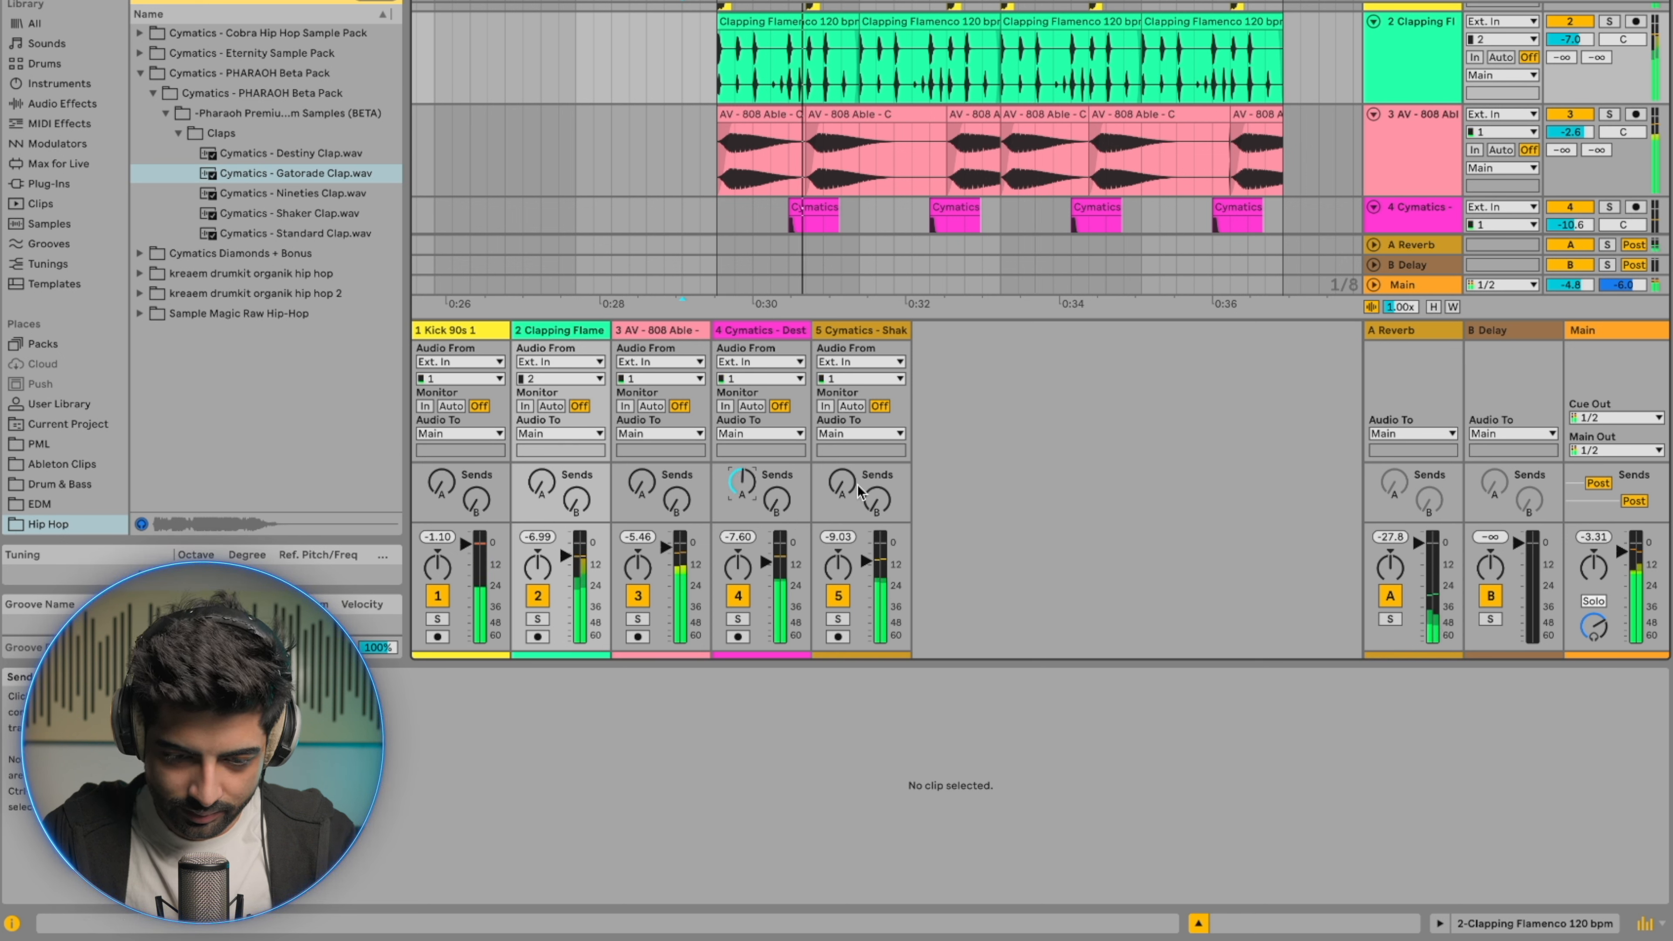
drag(842, 484, 842, 460)
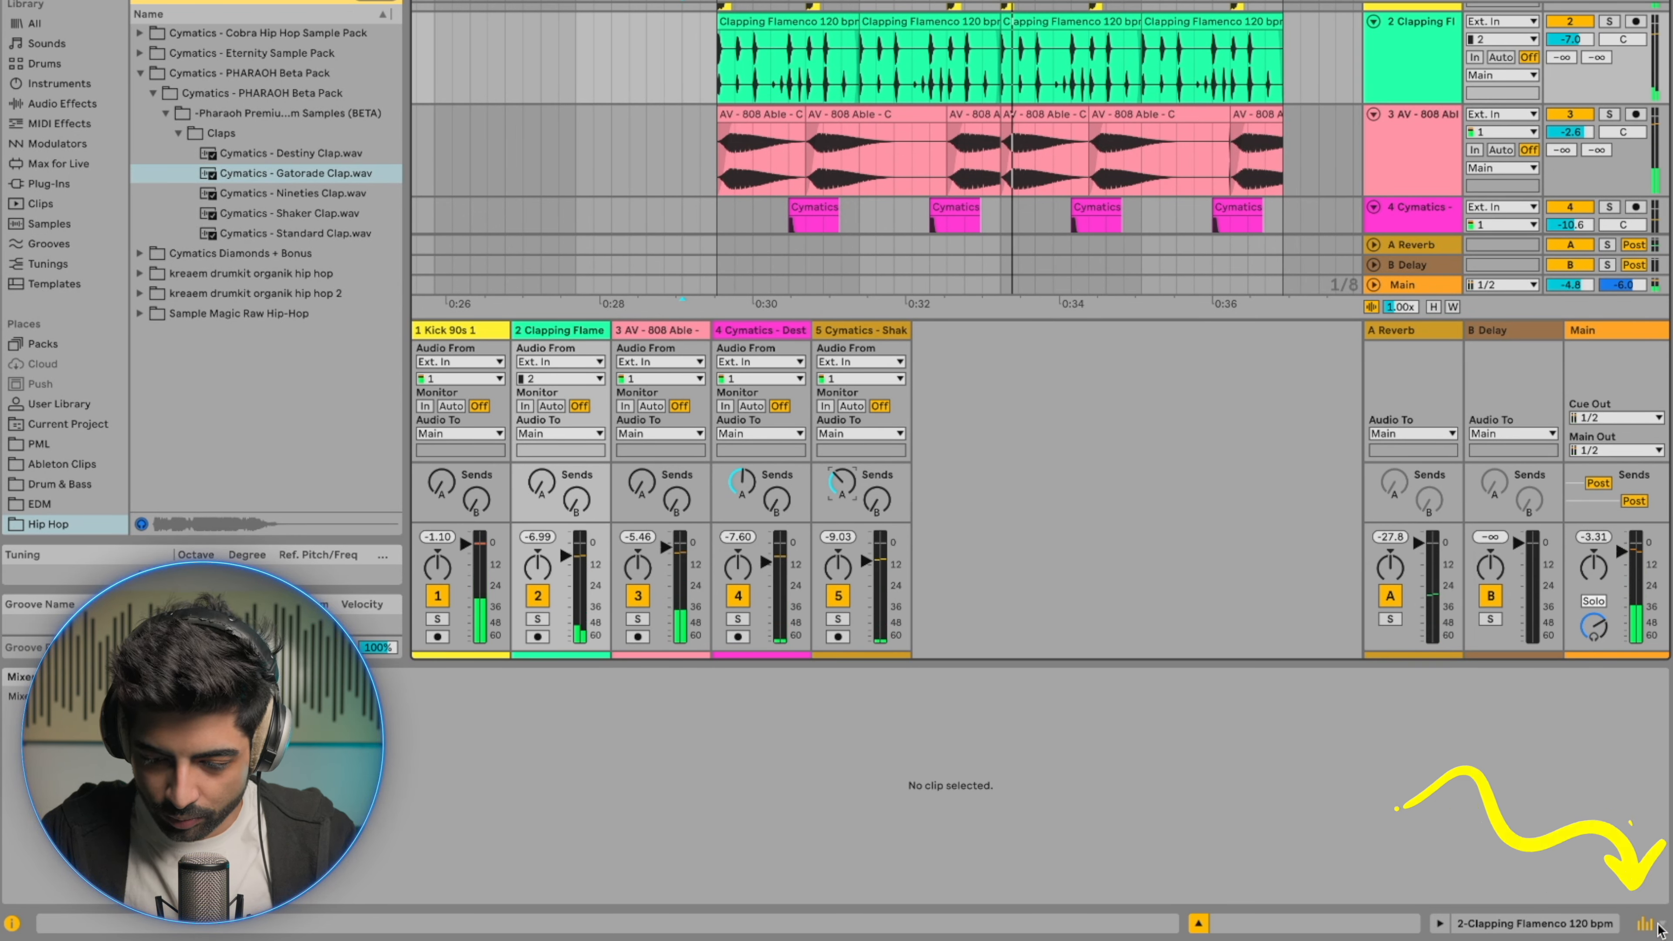
Step: Hide the In/Out and Sends sections of the mixer shown in Arrangement View
click(1645, 924)
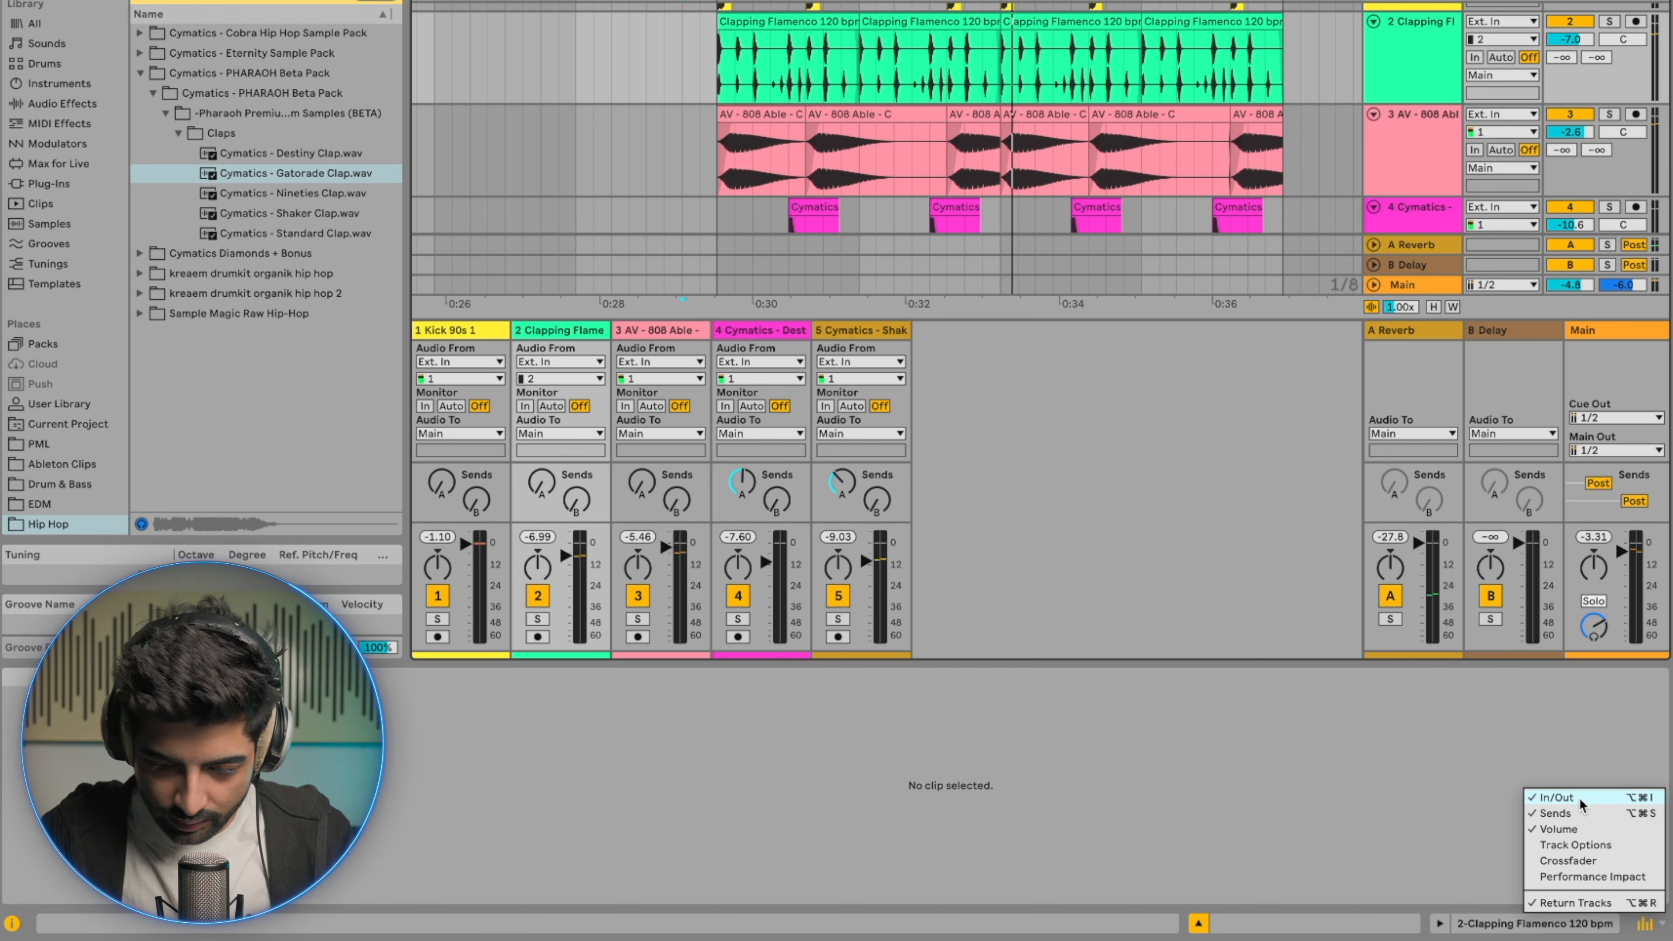
click(1579, 798)
click(1645, 923)
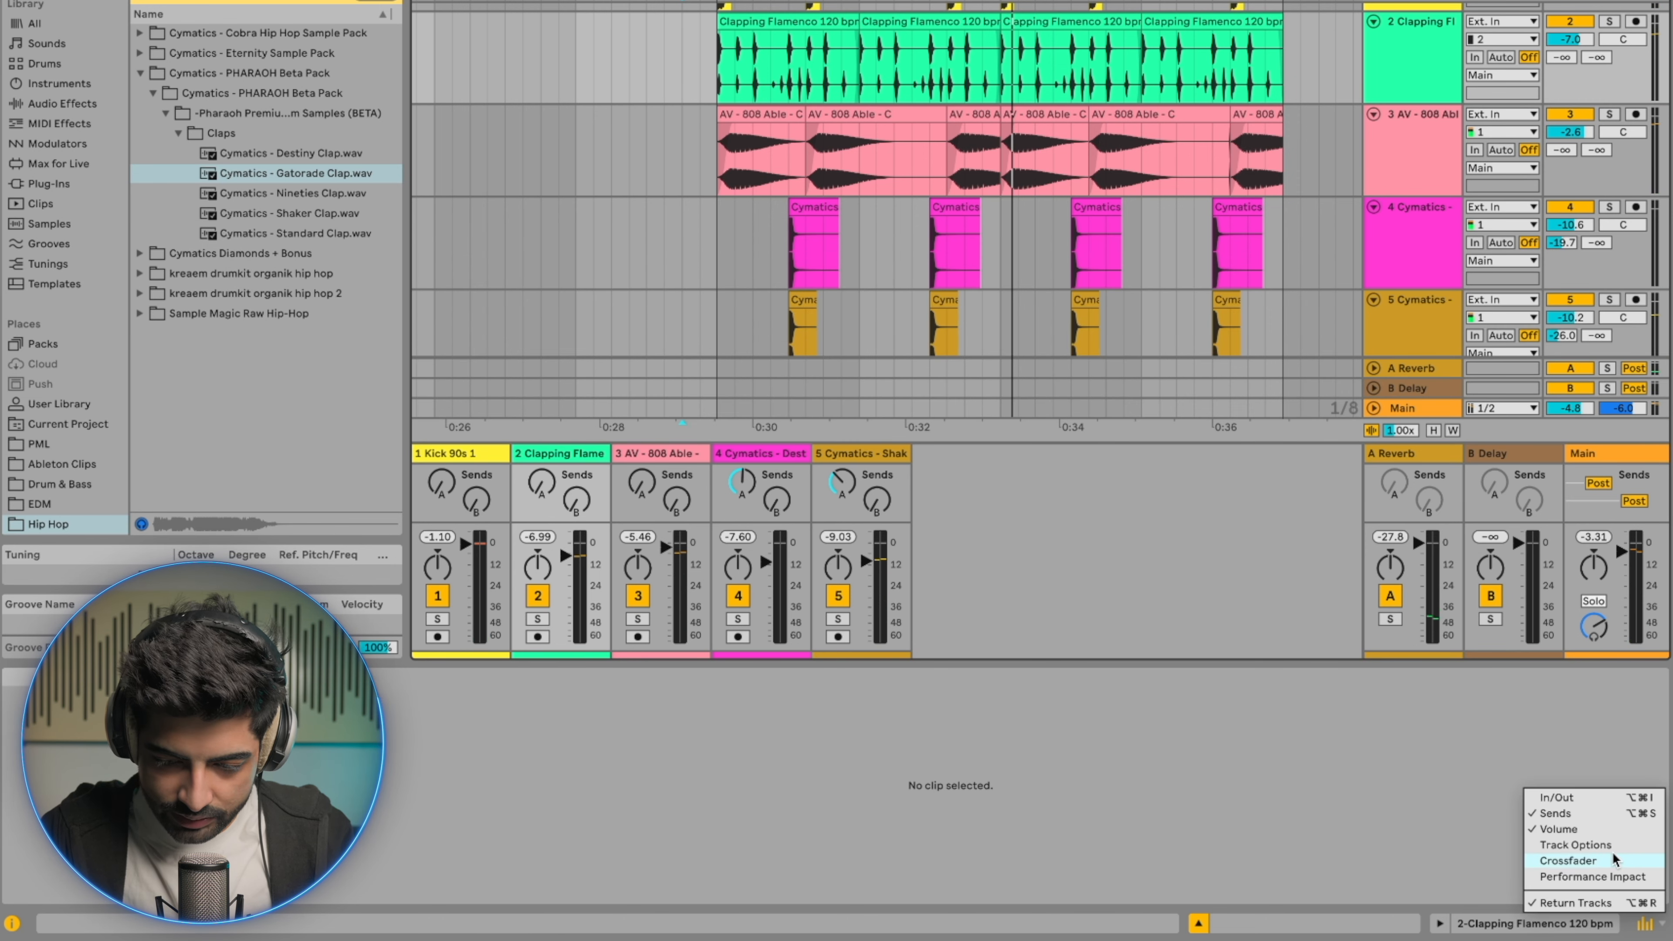
click(1566, 812)
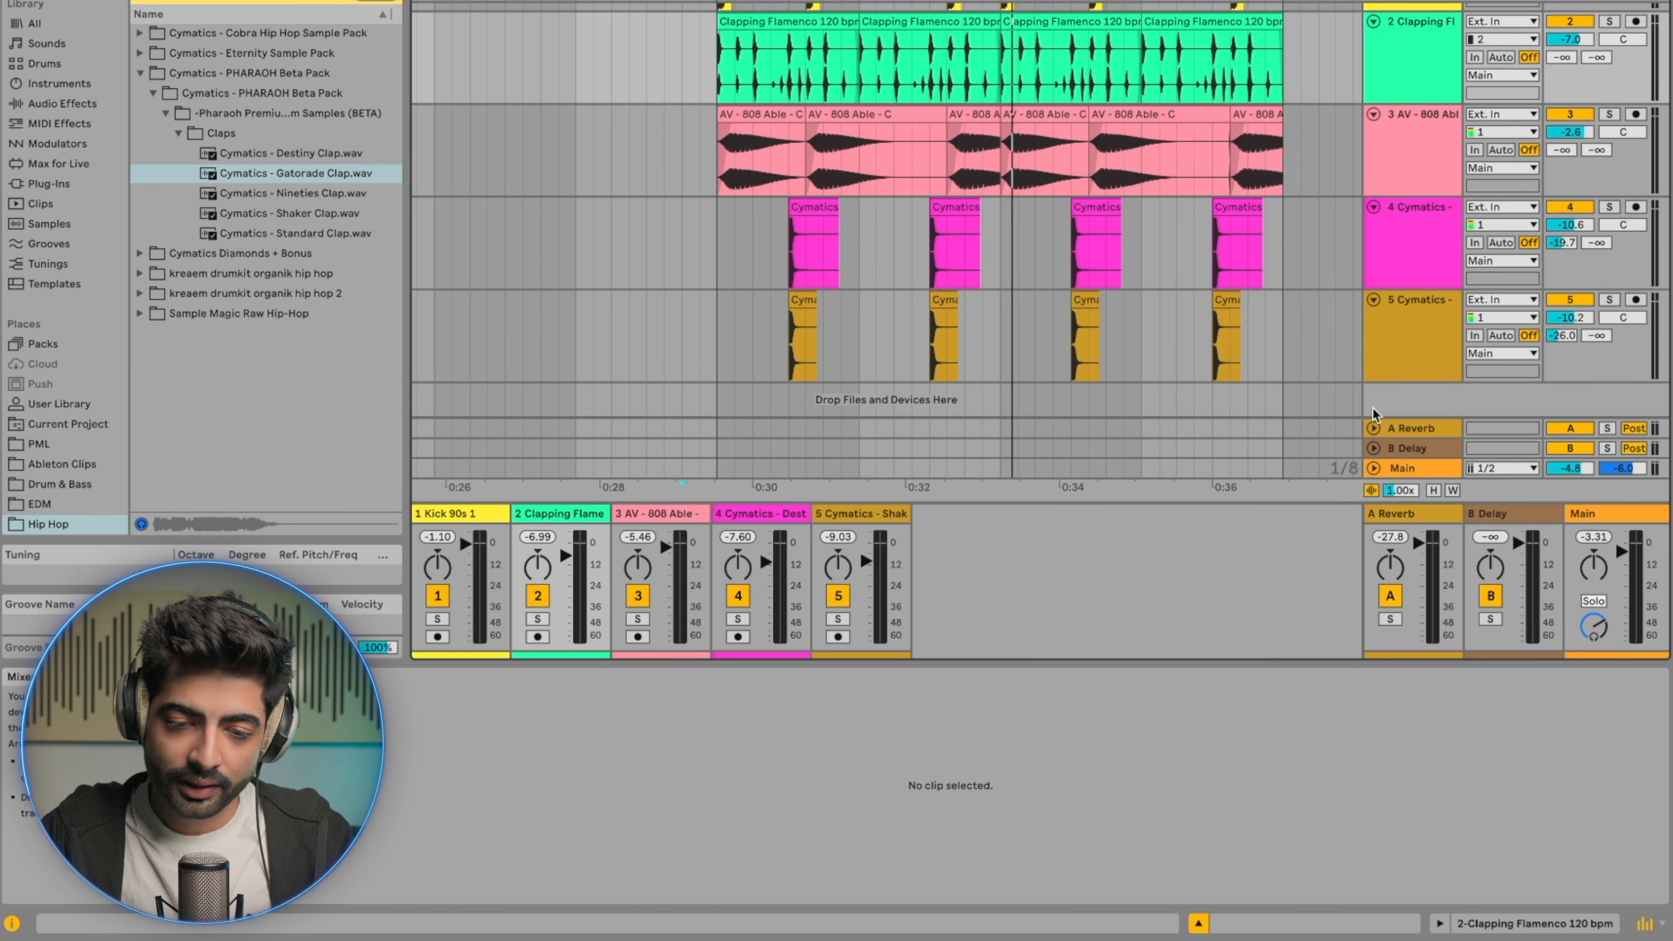
Step: Switch back and forth between Session View and Arrangement View, ending in Arrangement View
key(Tab)
key(Tab)
key(Tab)
key(Tab)
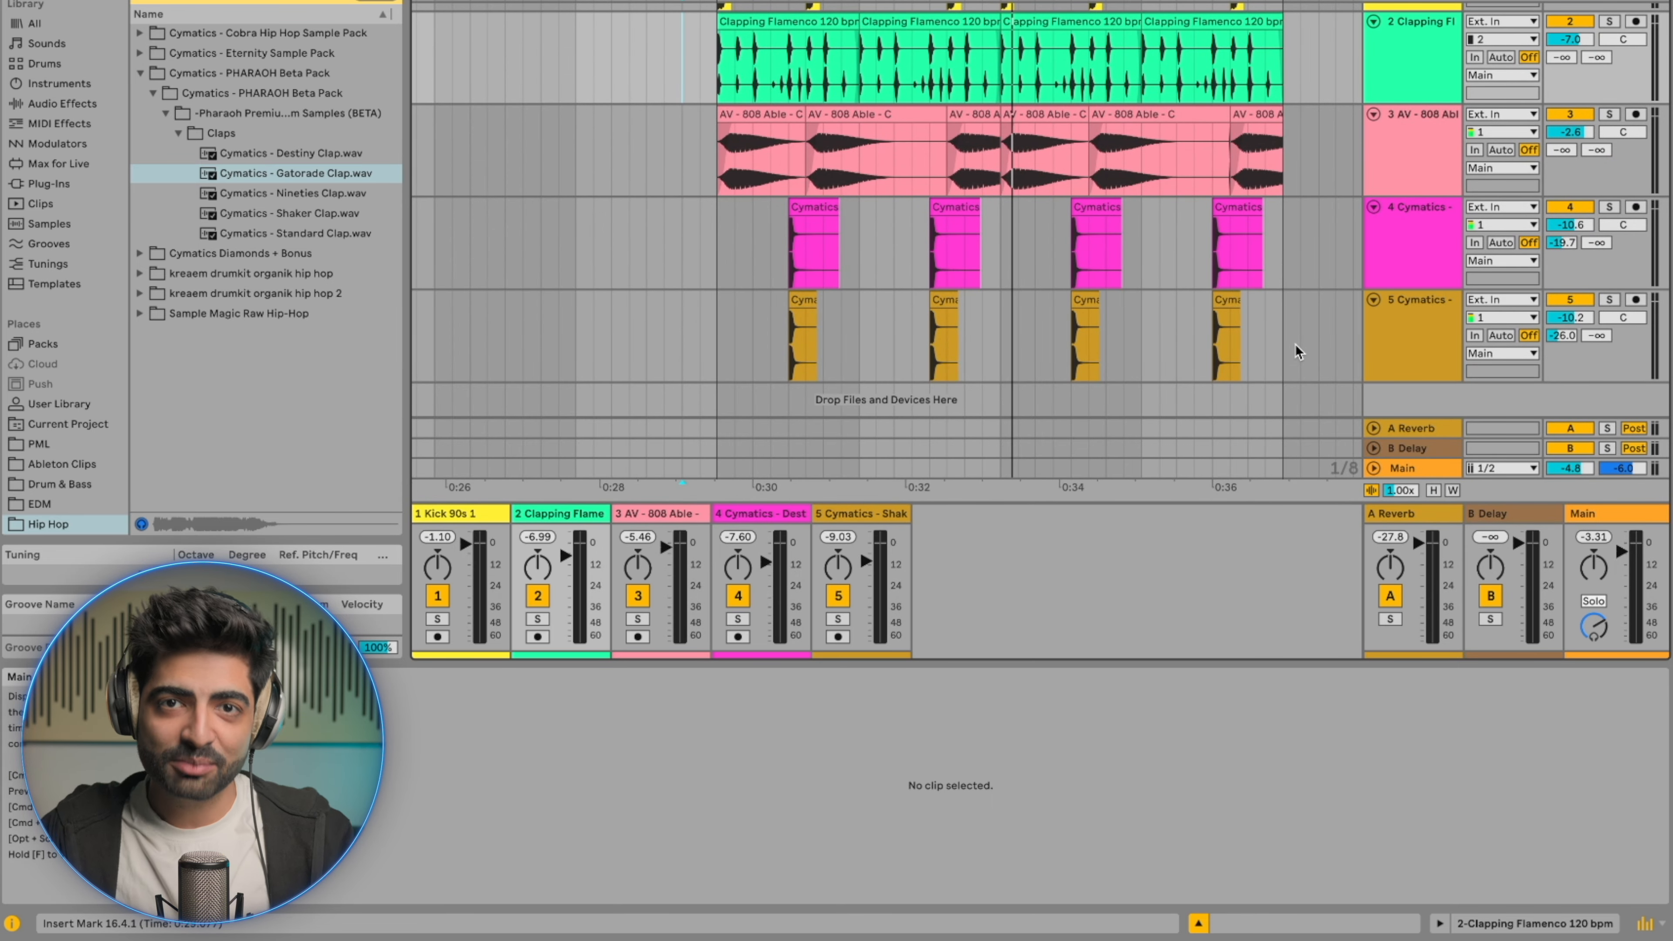
Step: Clear the clap search and load Cymatics - Blitz Hihat.wav from the Cymbals folder onto a new MIDI track
click(709, 377)
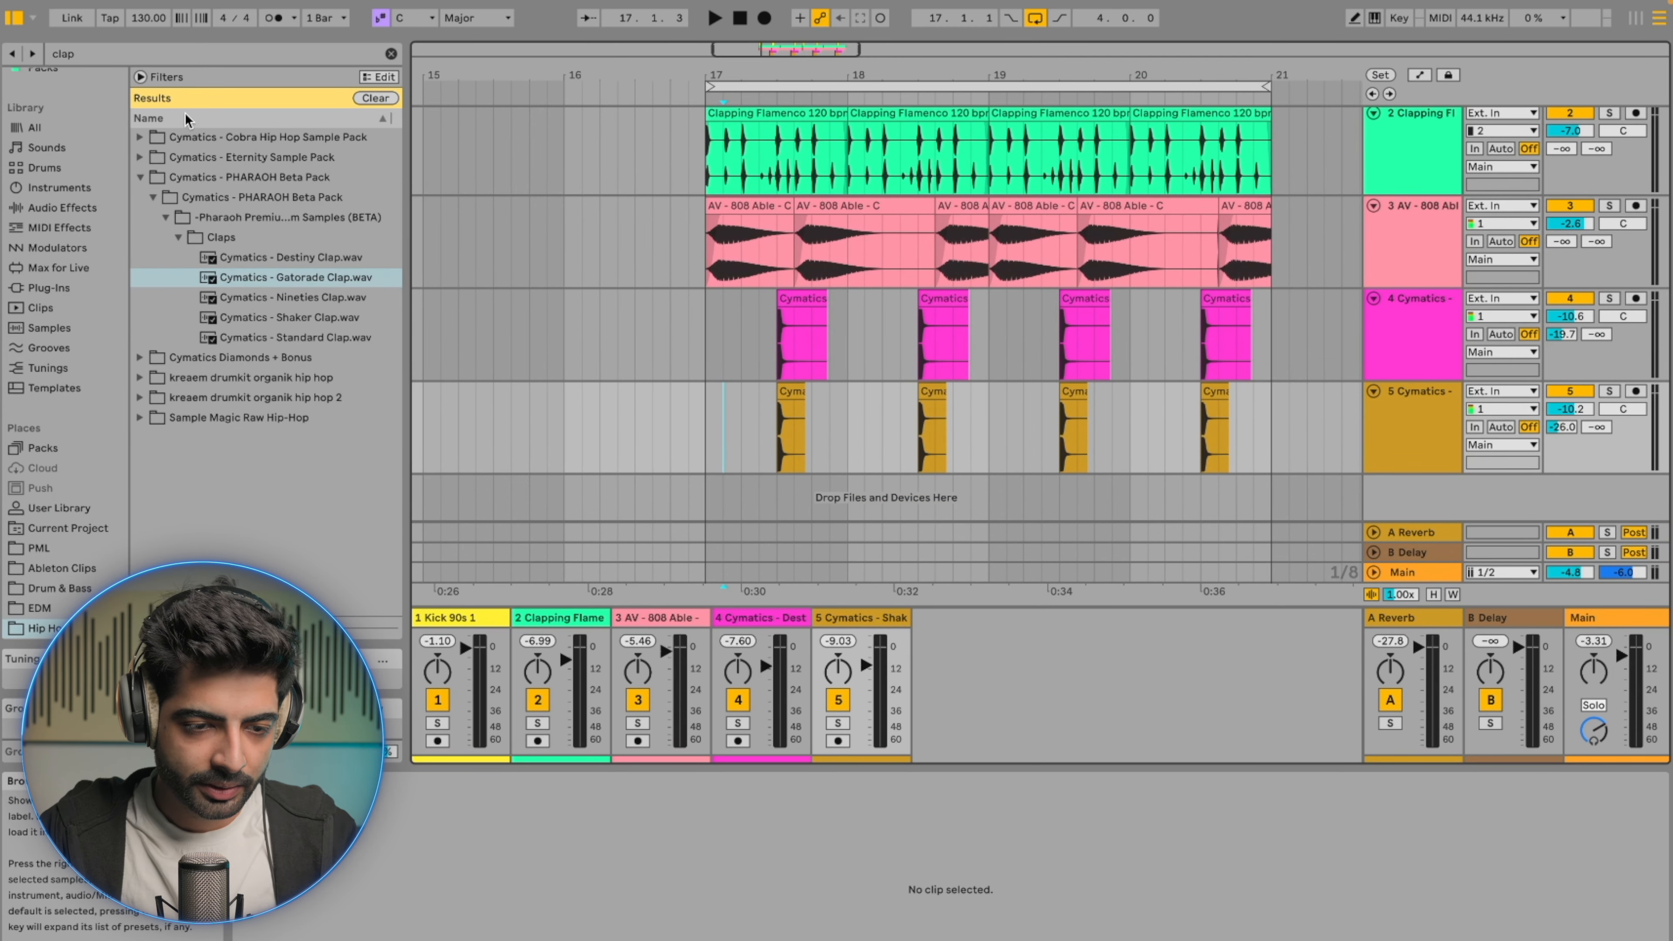
click(108, 53)
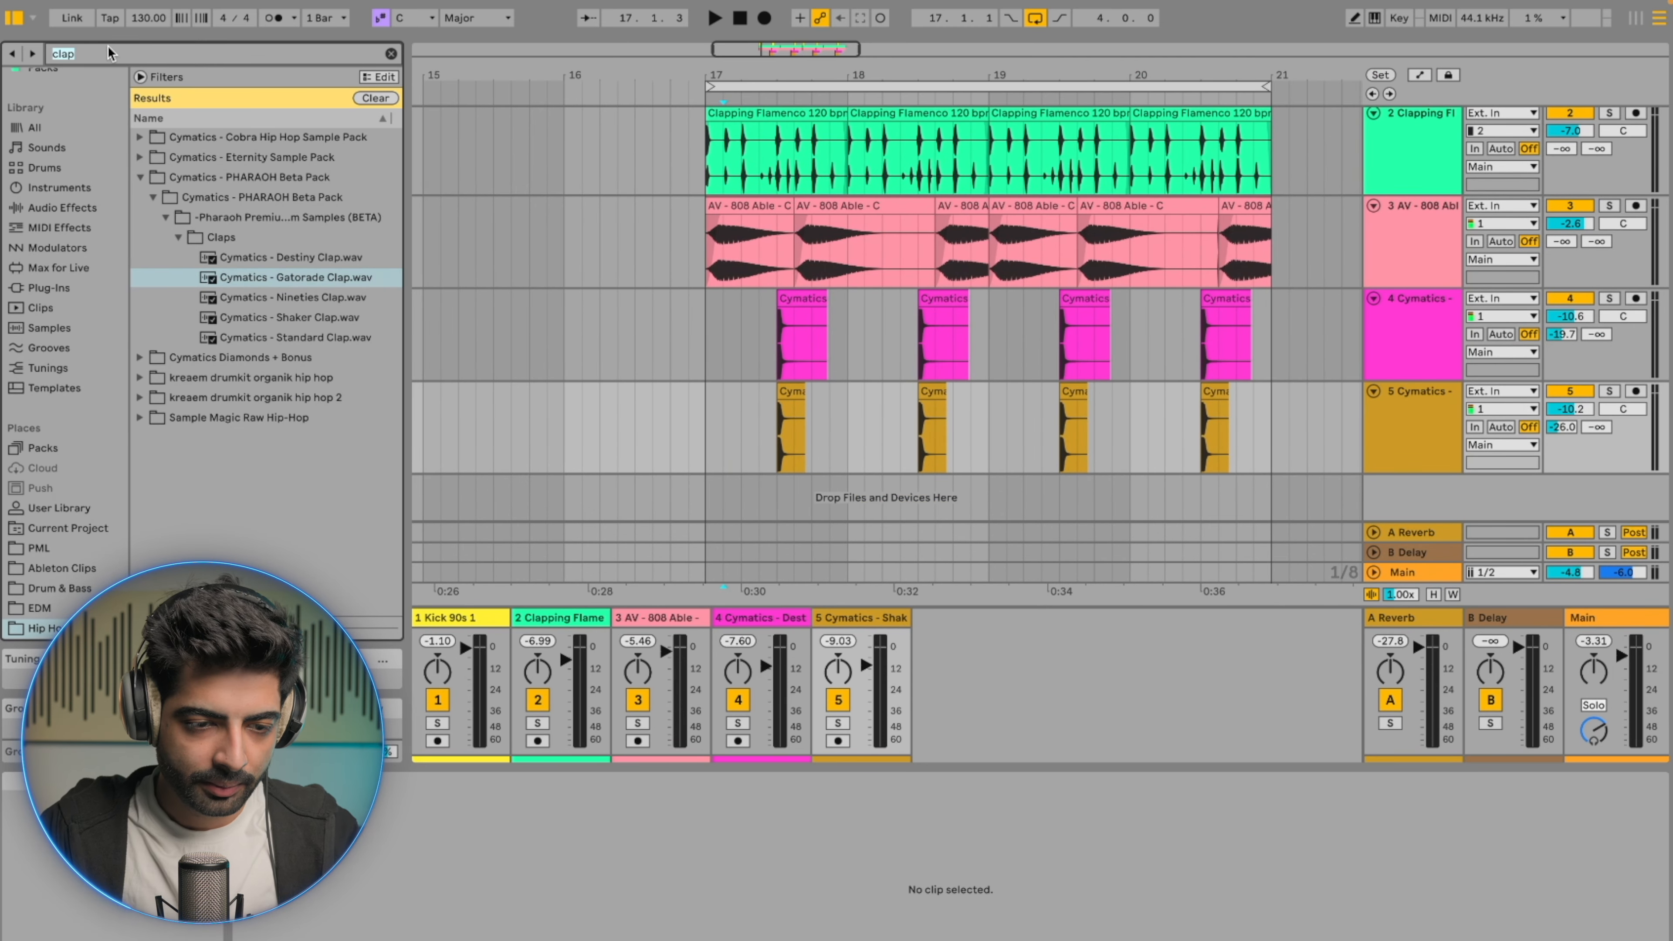
key(BackSpace)
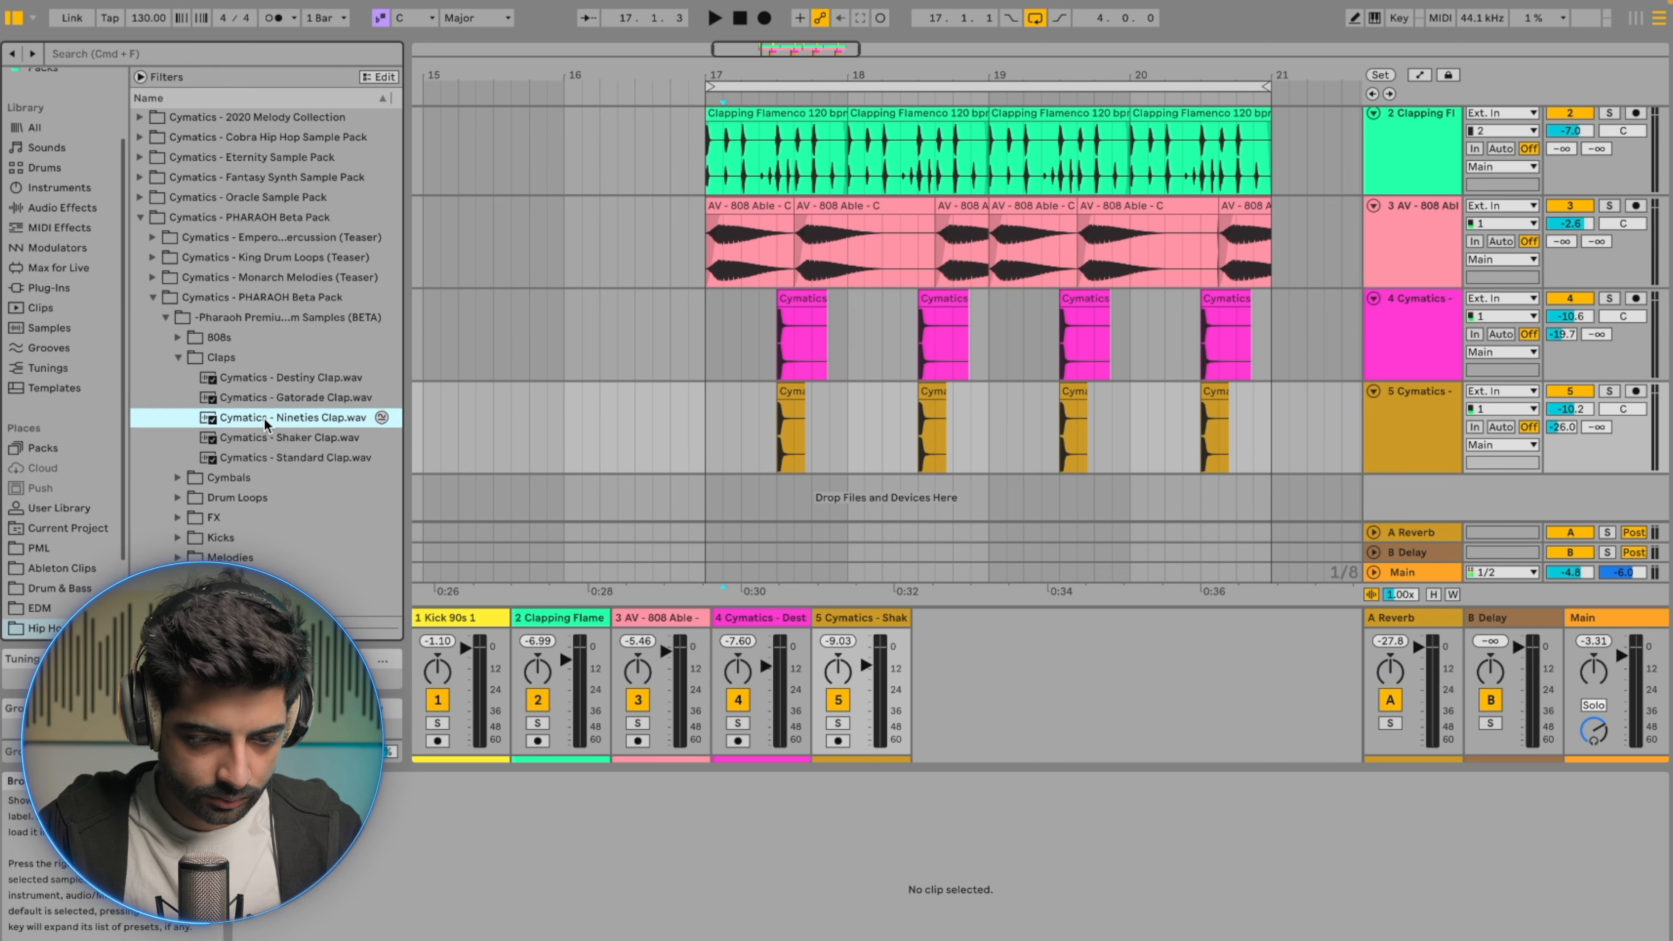
Step: Create an empty MIDI clip from bar 17 to 21 on the Blitz Hihat track and show its device beneath the enlarged note editor
drag(710, 369, 1274, 369)
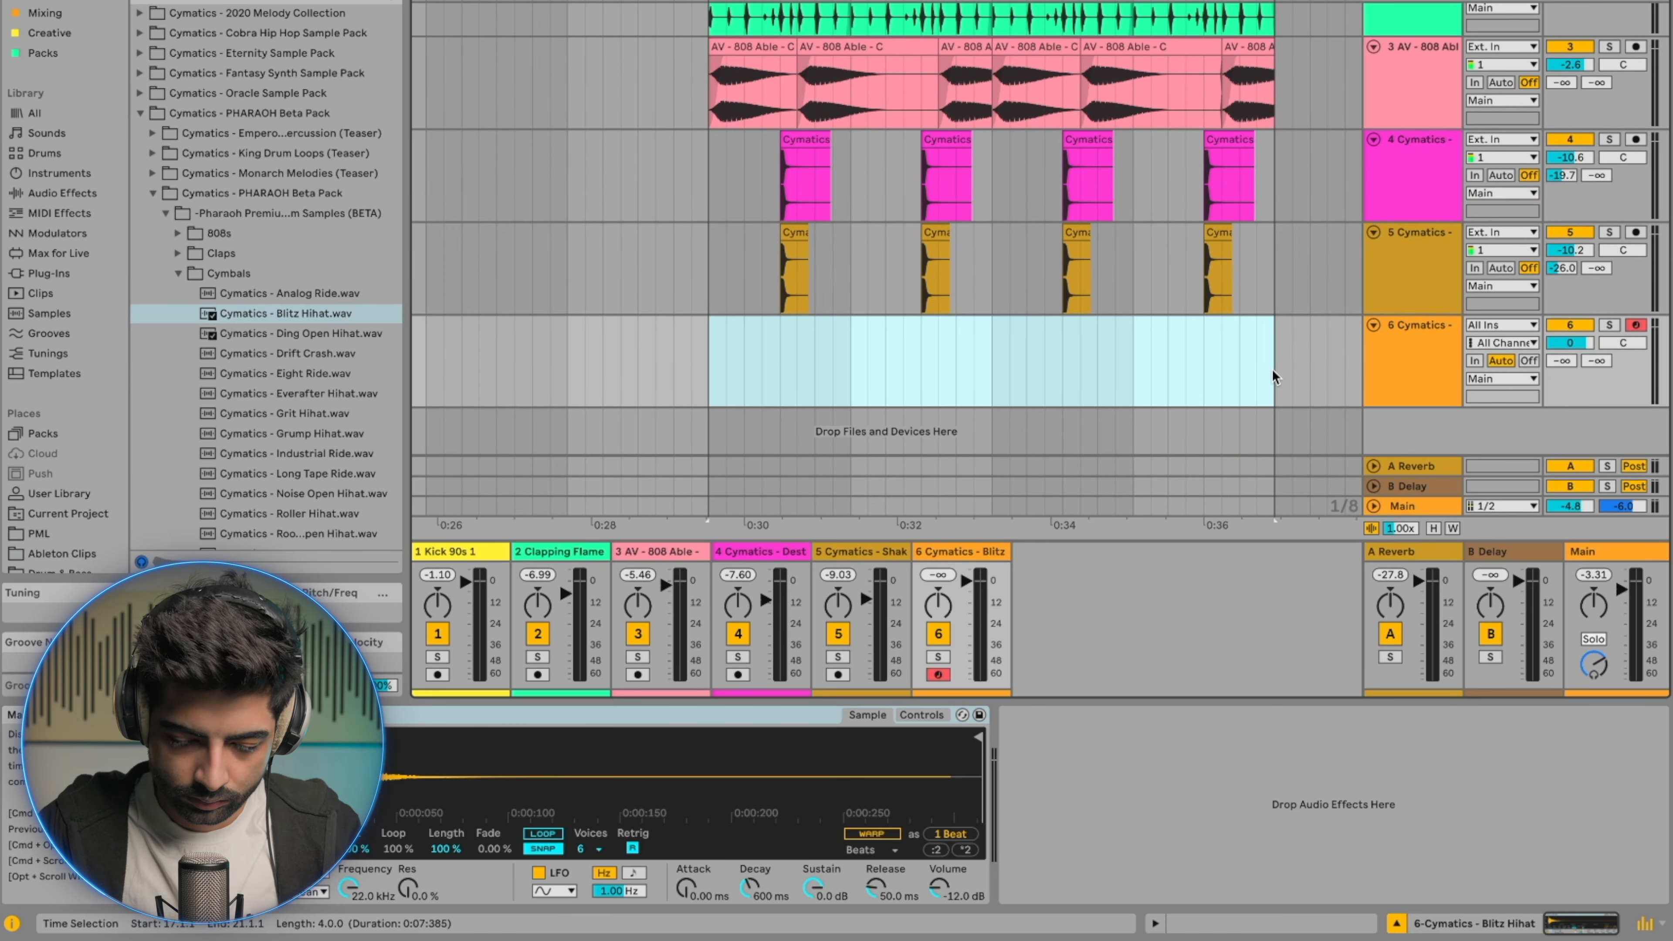
key(super+shift+m)
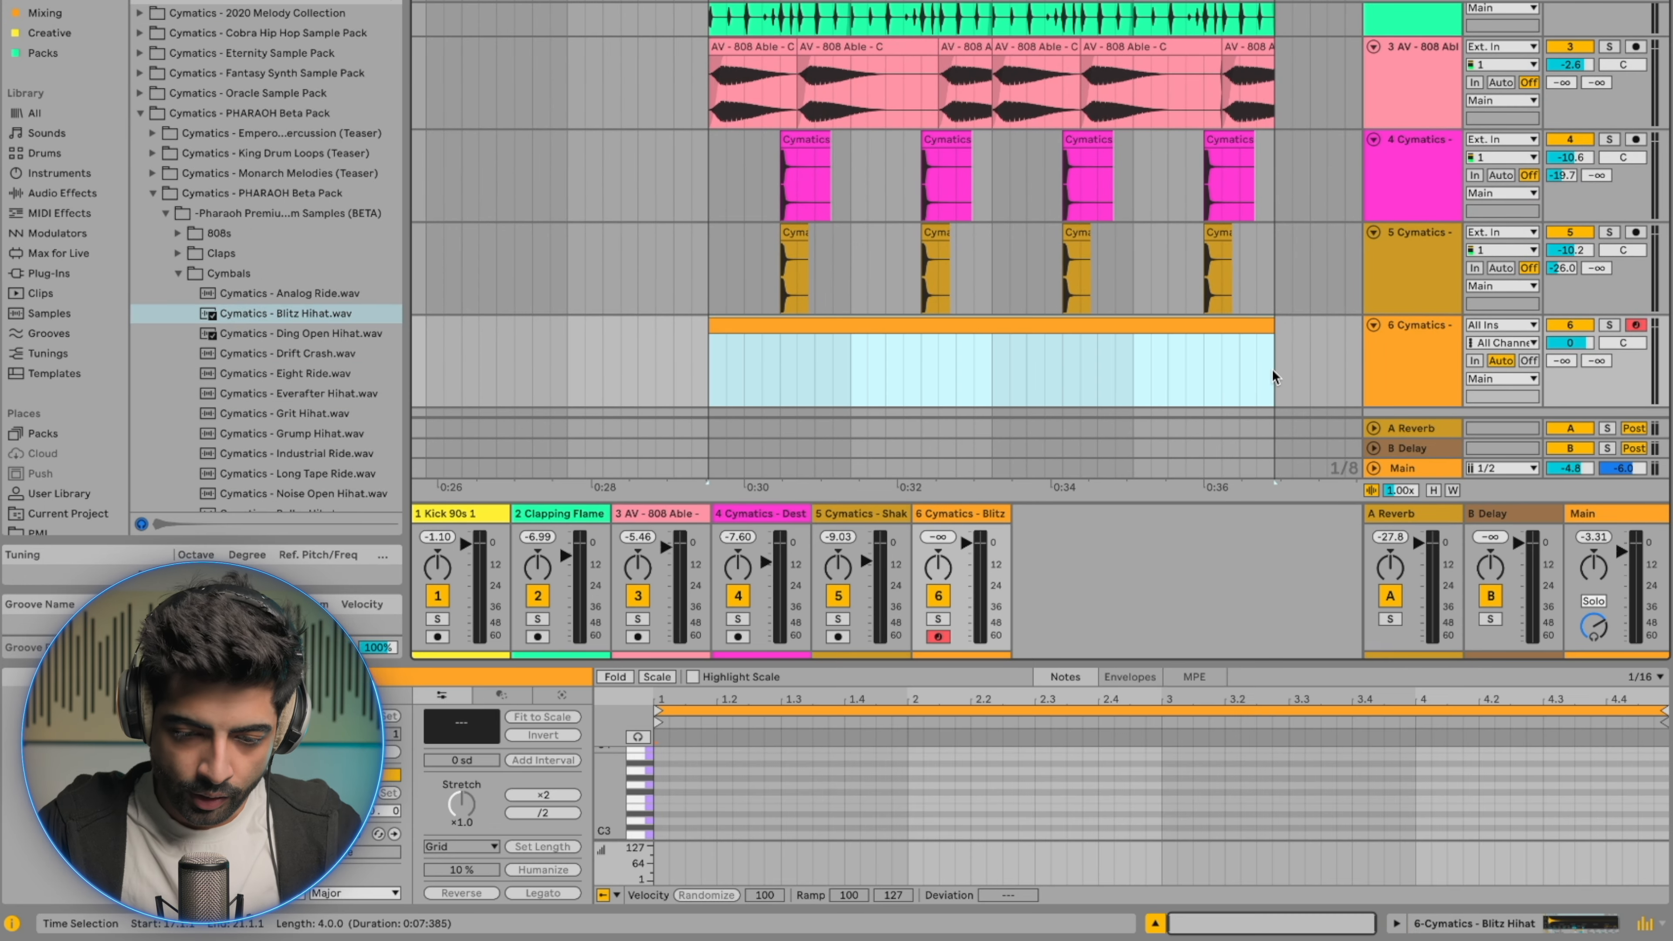
drag(1048, 662, 1037, 495)
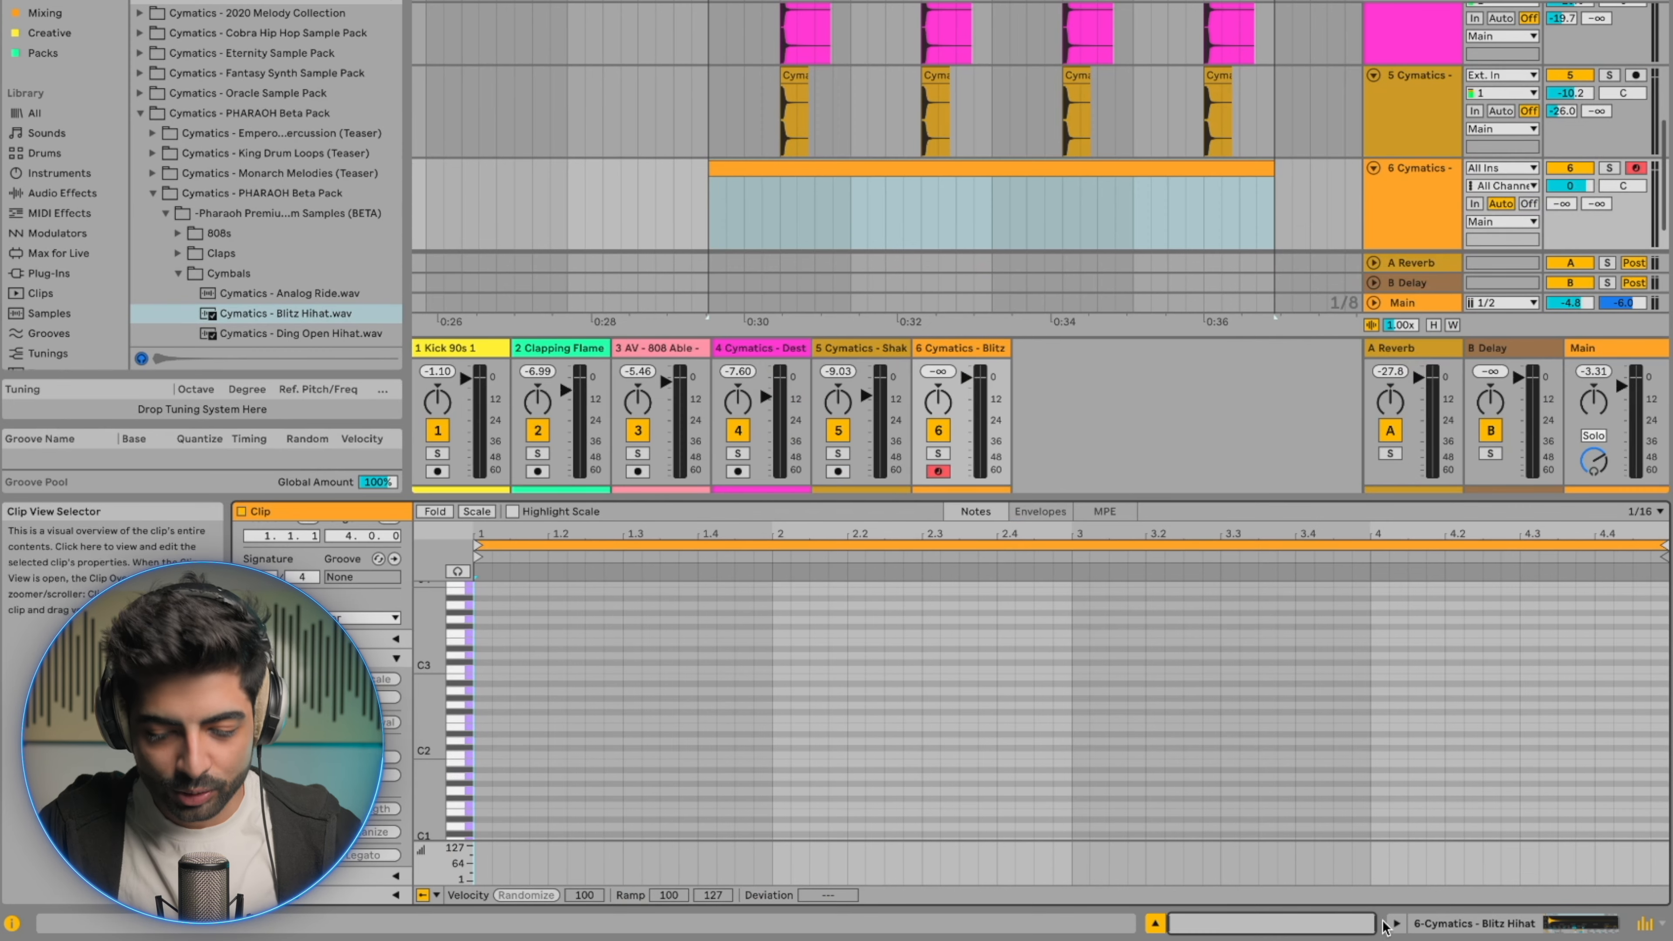
click(1397, 925)
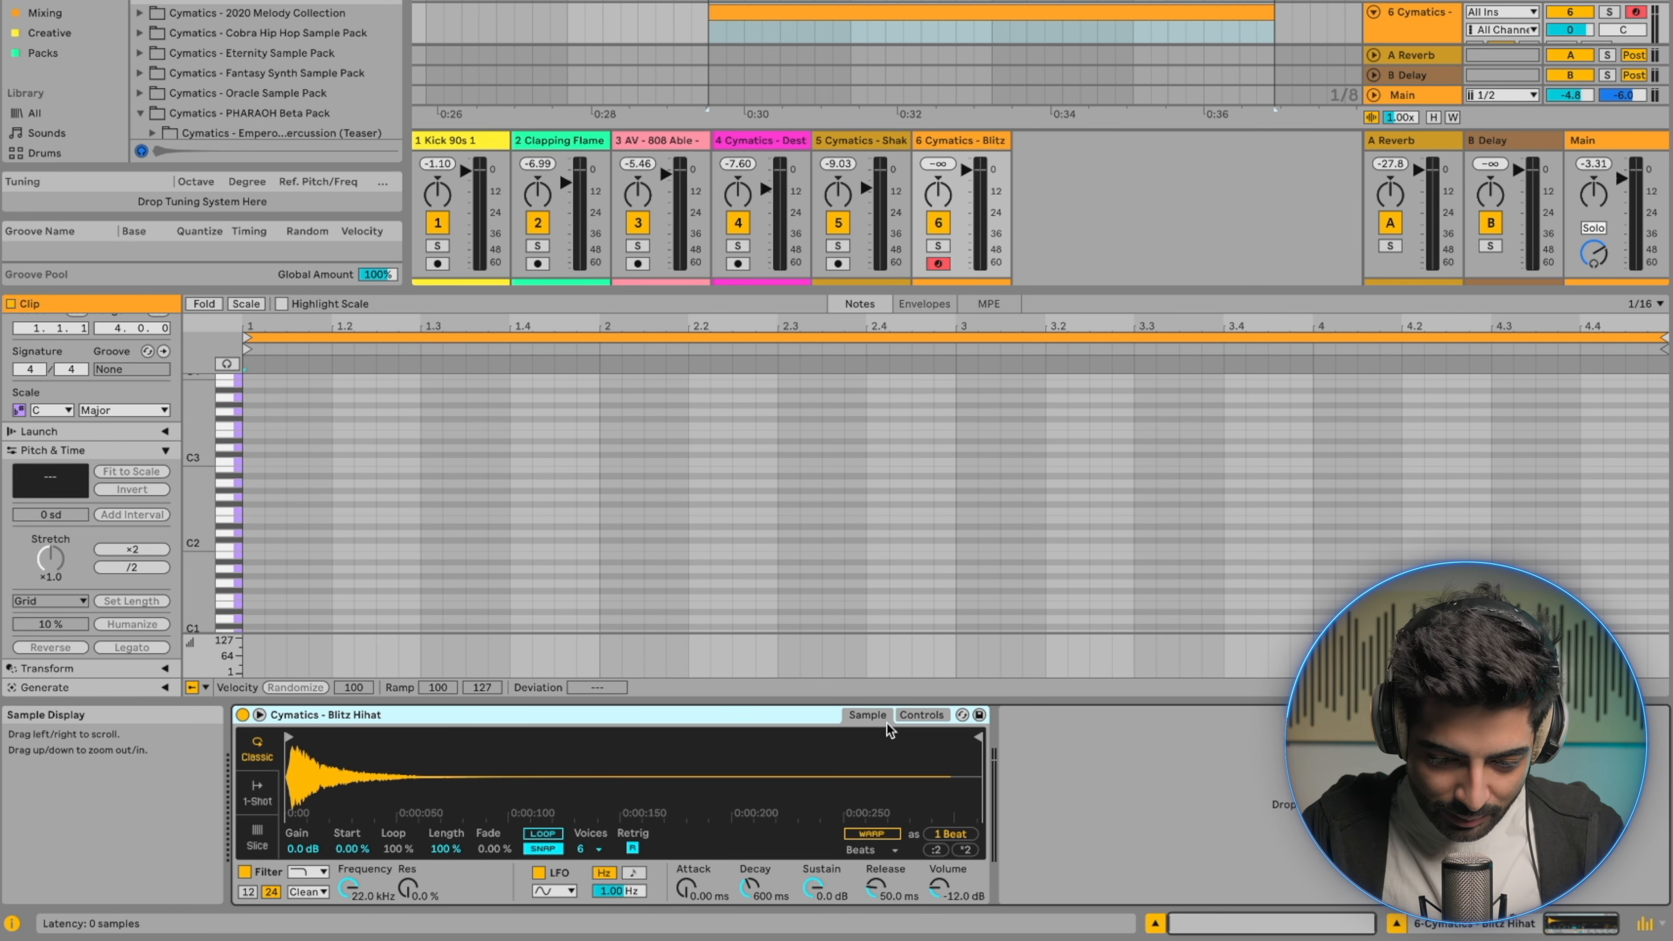
Step: Show the Blitz Hihat device's controls and set its transpose to -1 st
click(921, 715)
click(882, 835)
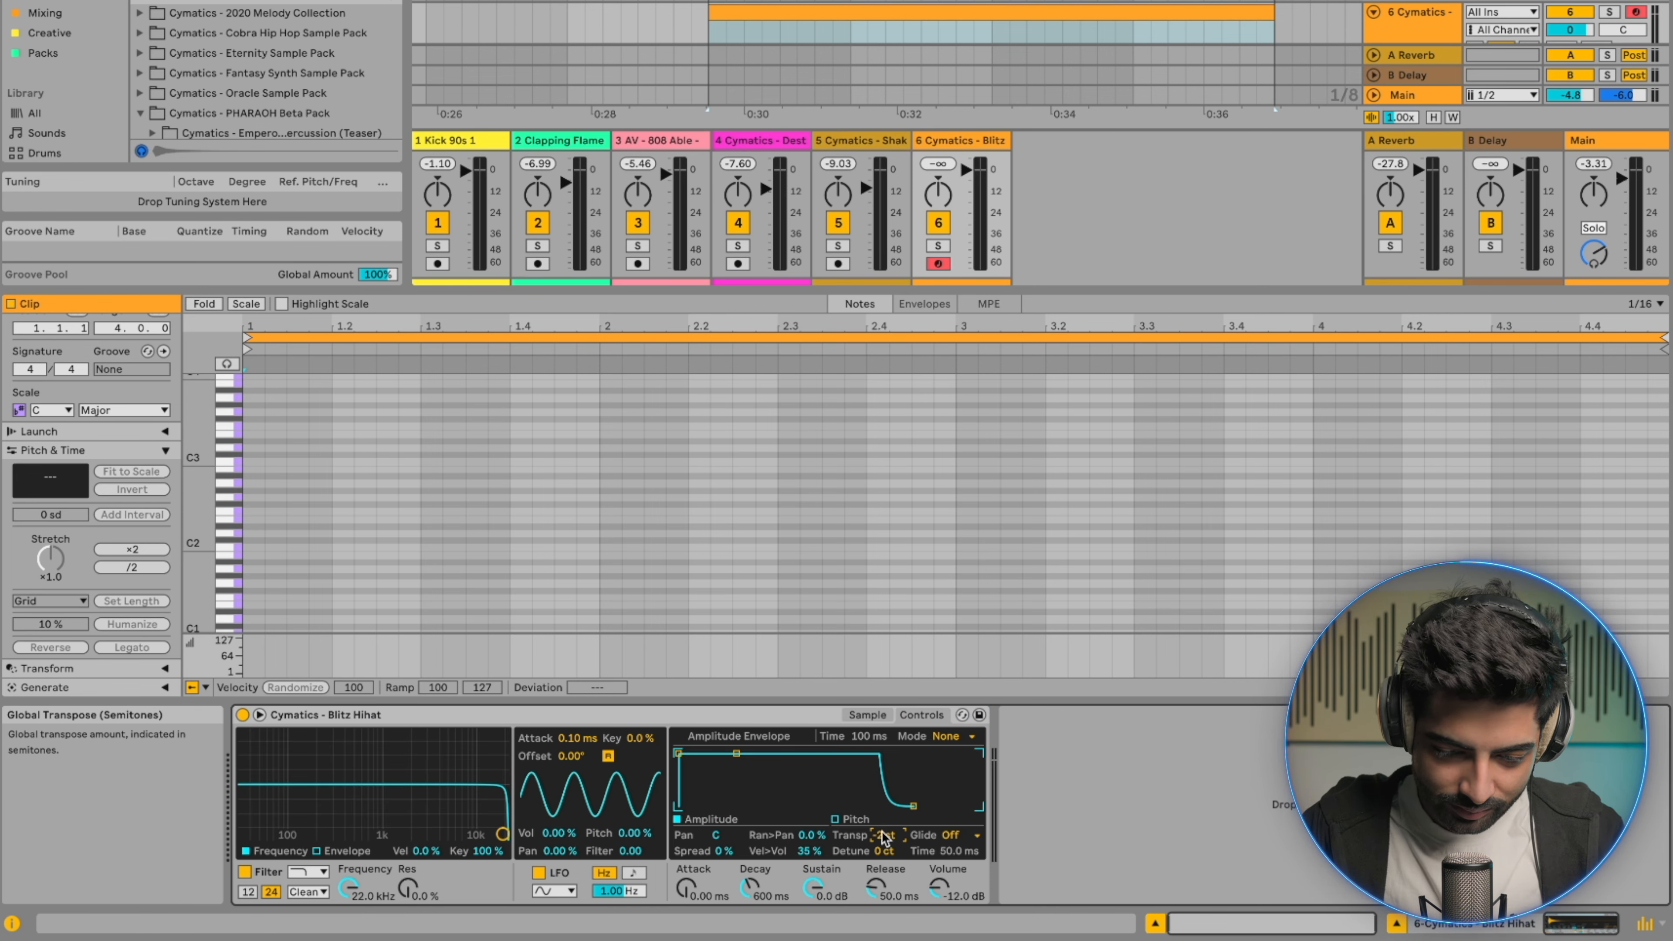
key(Down)
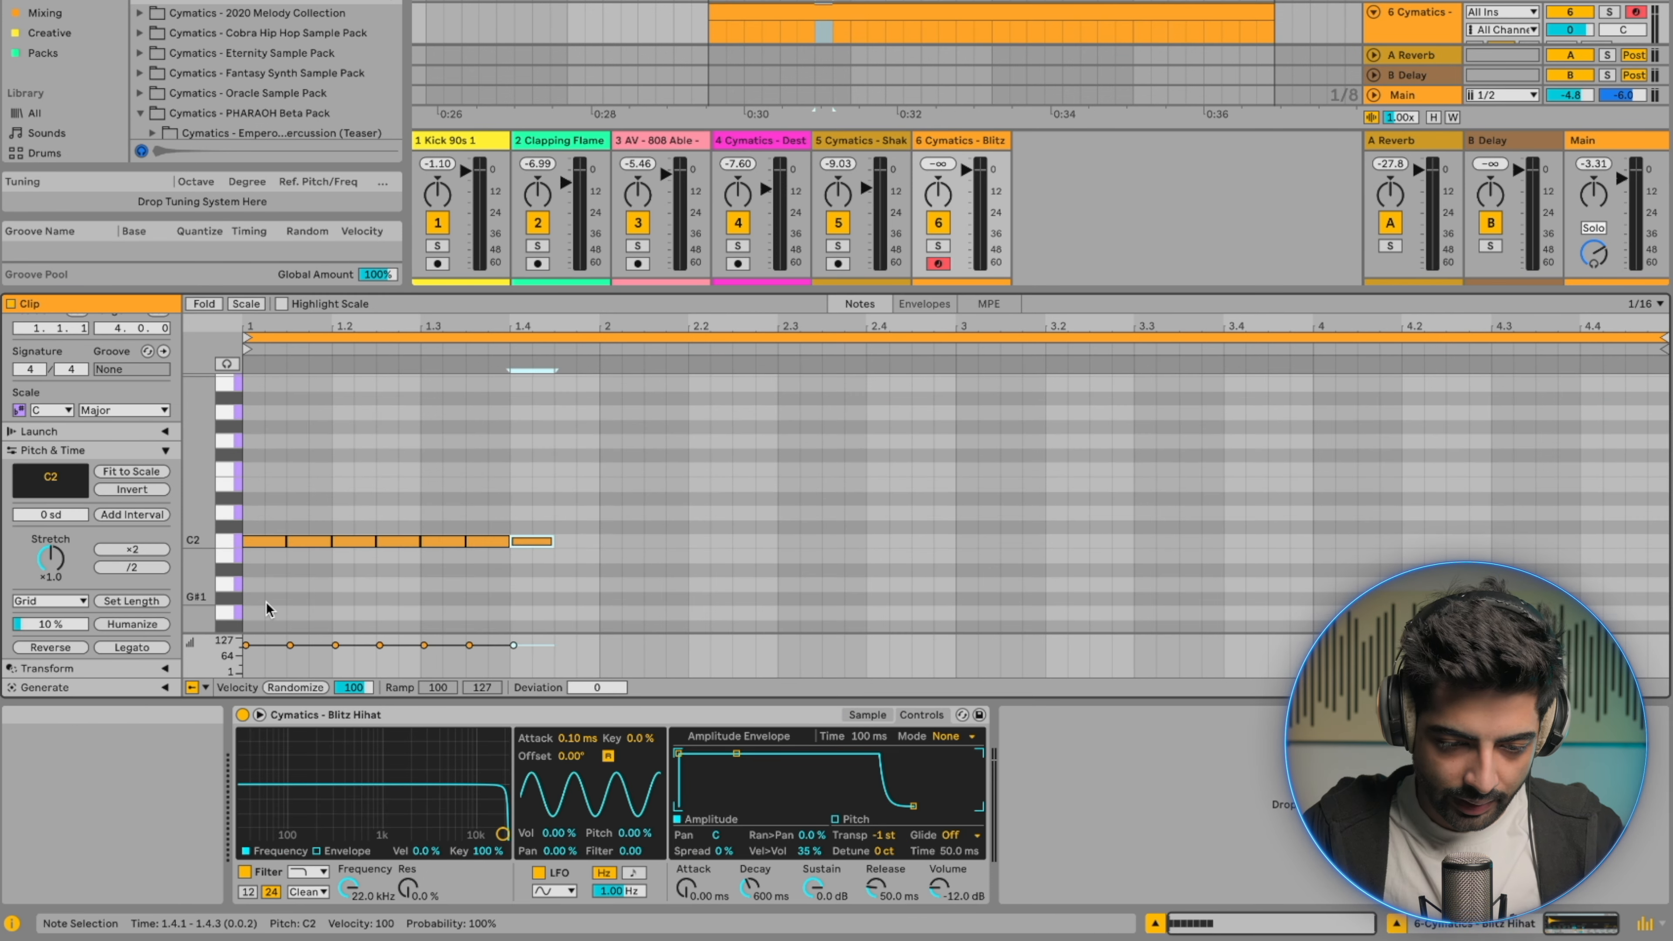
Step: Duplicate the C2 hi-hat note at eighth-note spacing up to beat 2.4 and start playback
key(super+d)
key(super+d)
key(super+d)
key(super+d)
key(super+d)
key(super+d)
key(super+d)
key(super+d)
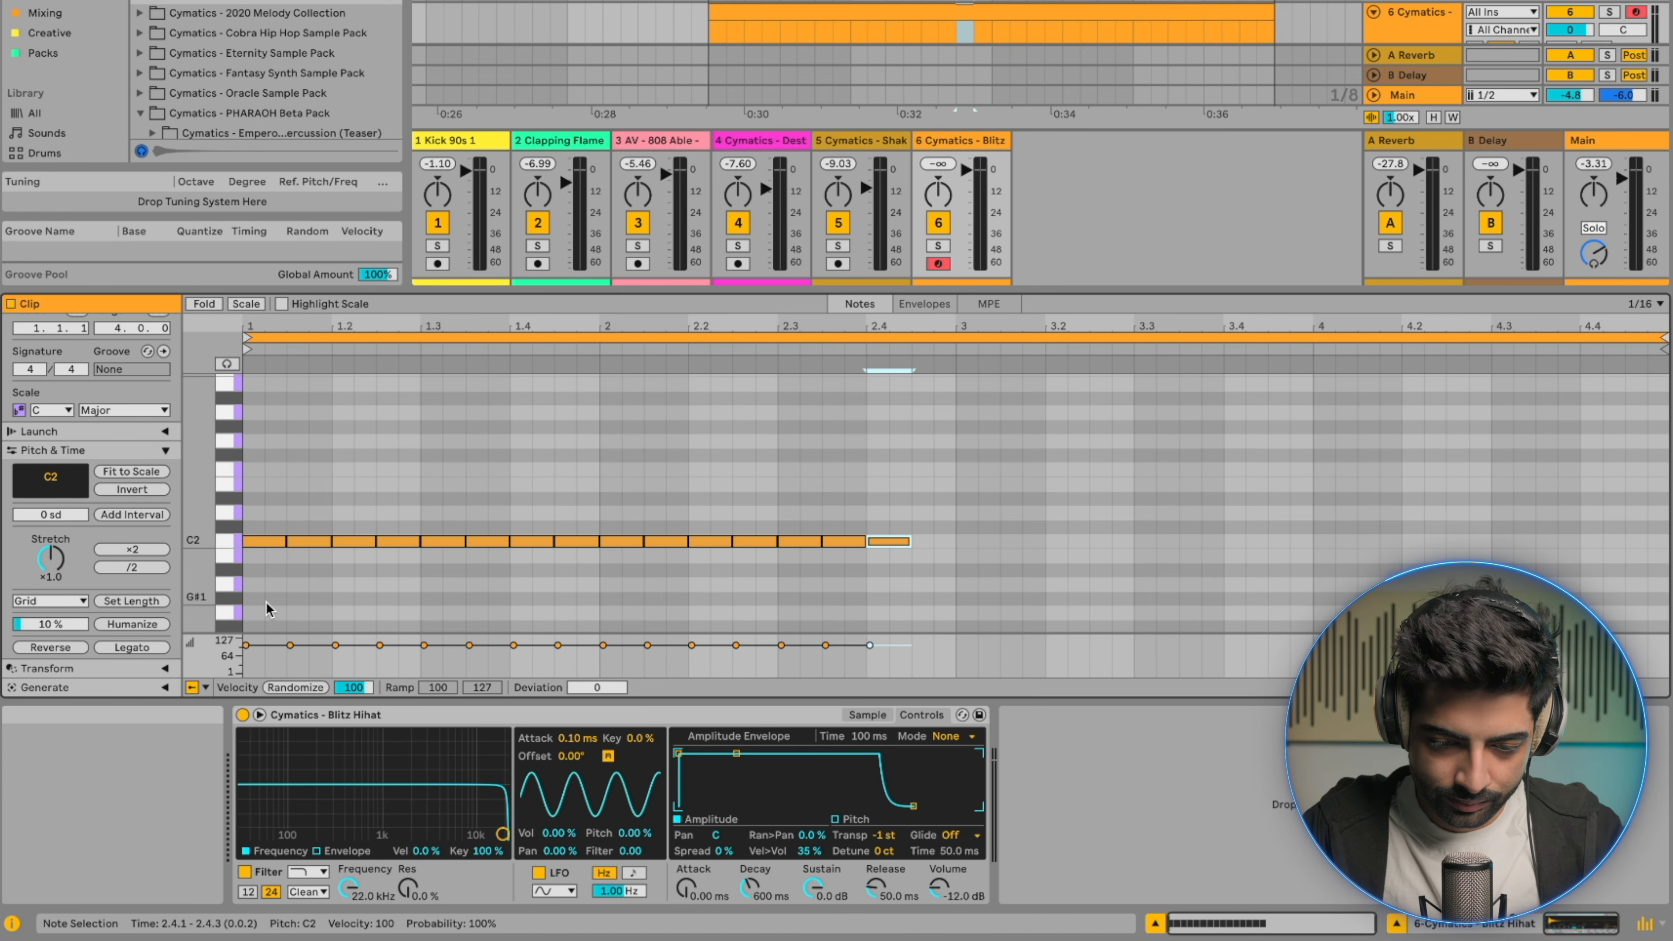
key(space)
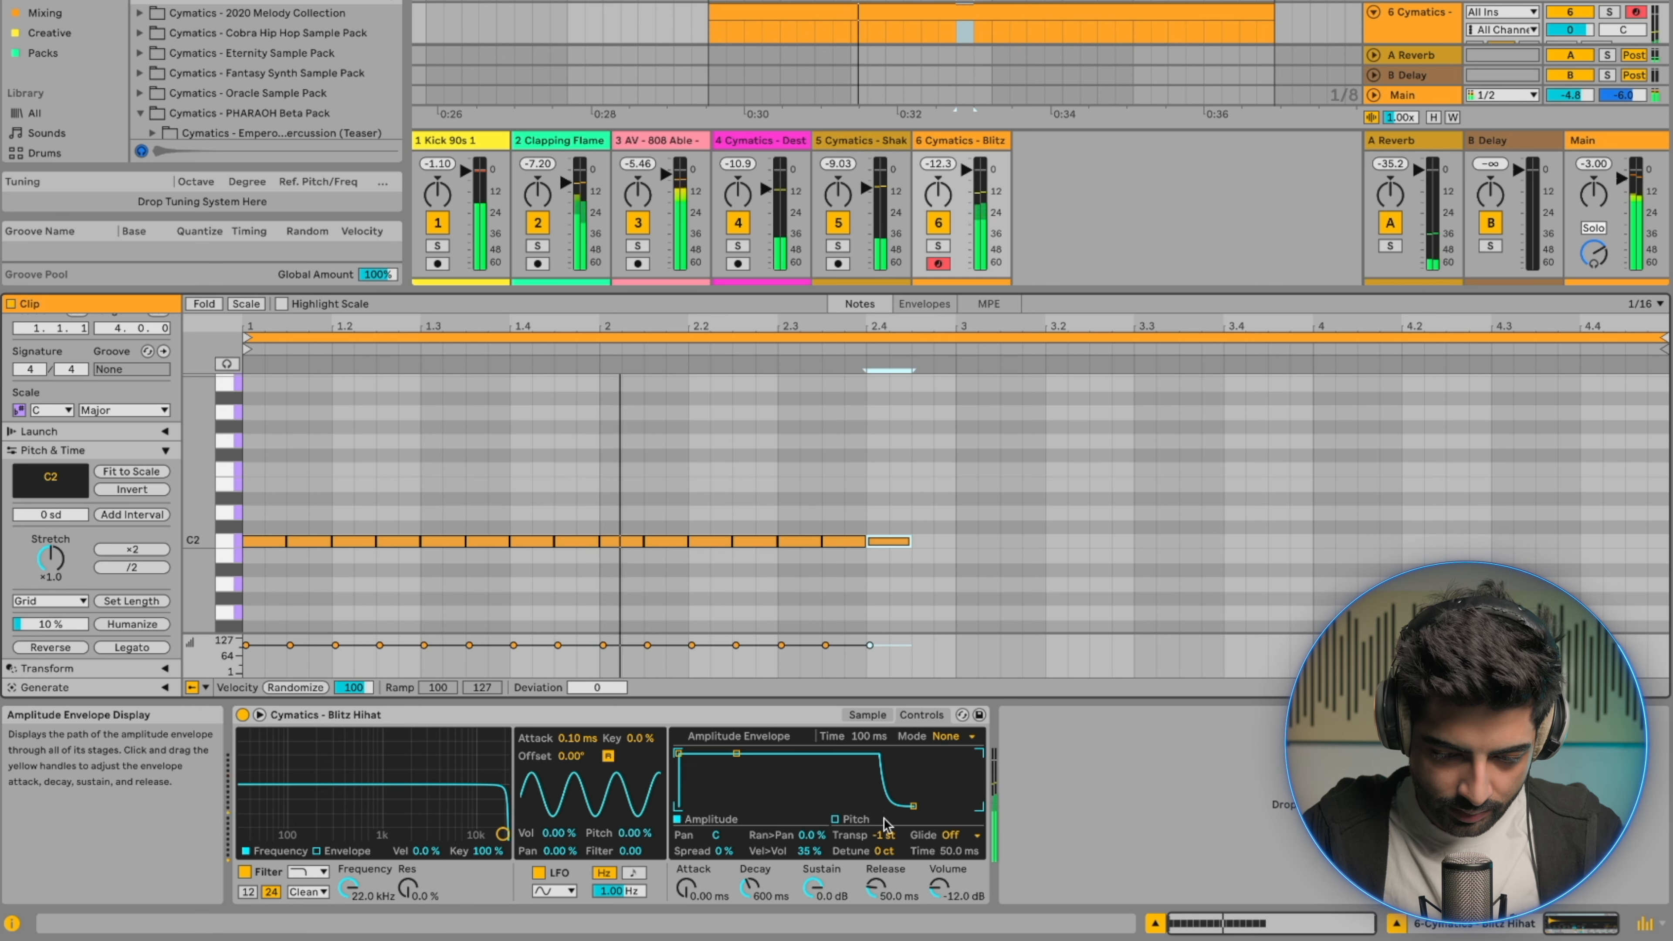
Step: Set the Blitz Hihat's transpose to +3 st, raise its notes to C3, and restart playback
click(884, 839)
key(Up)
key(Up)
key(Up)
key(Up)
key(Up)
key(Up)
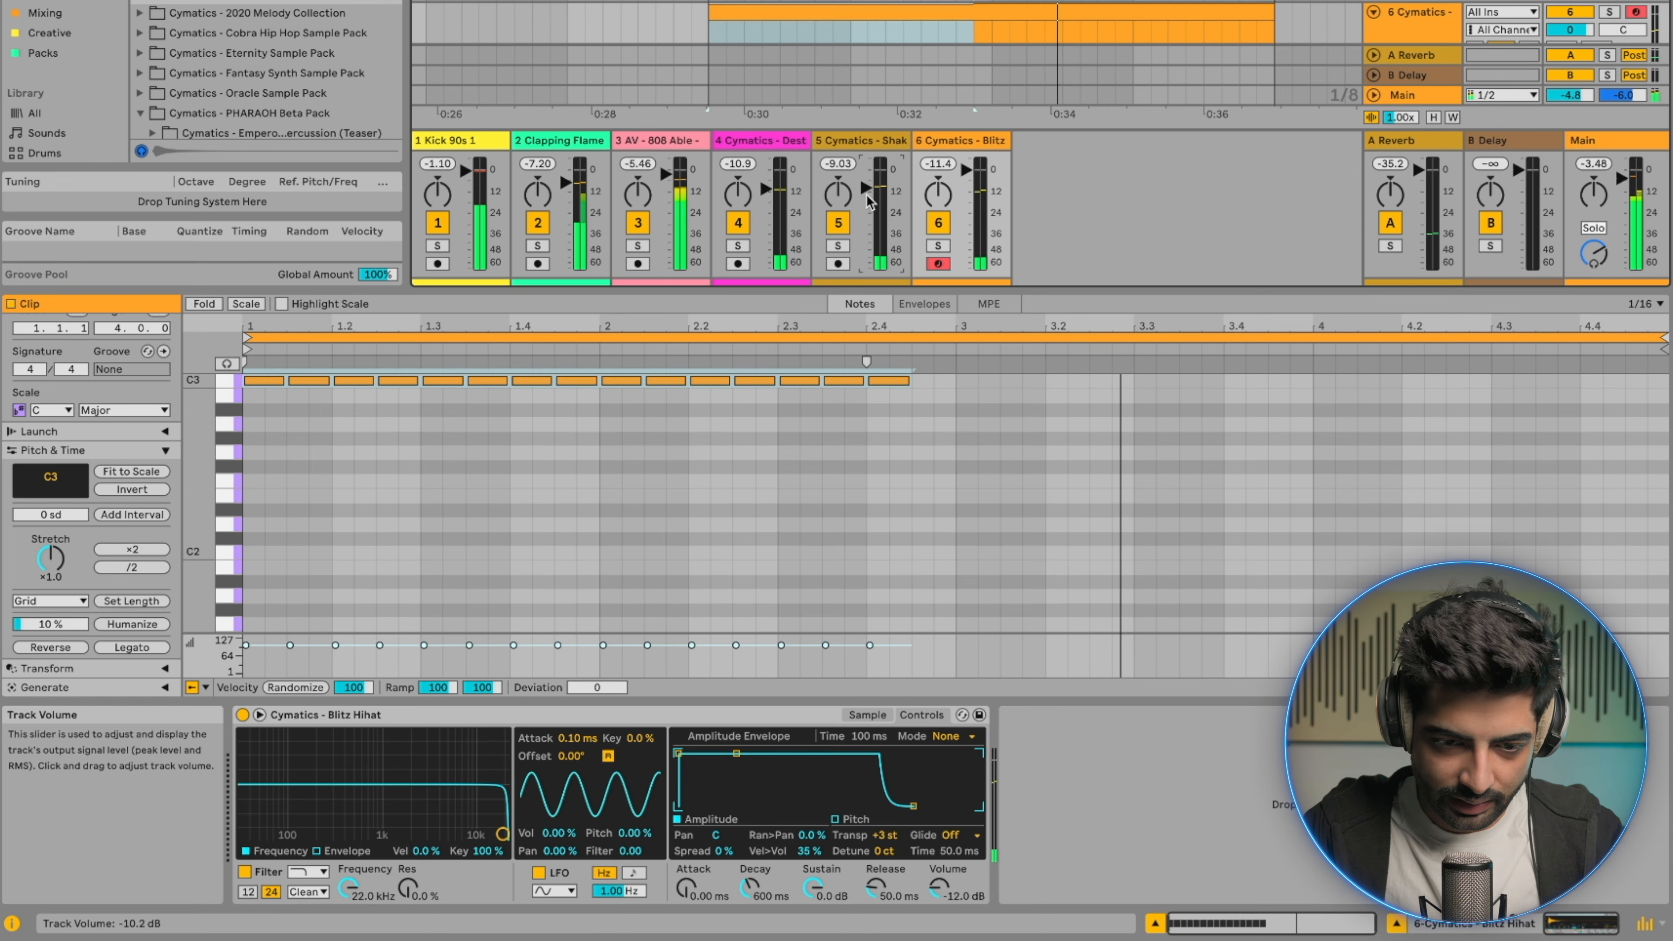
key(space)
key(space)
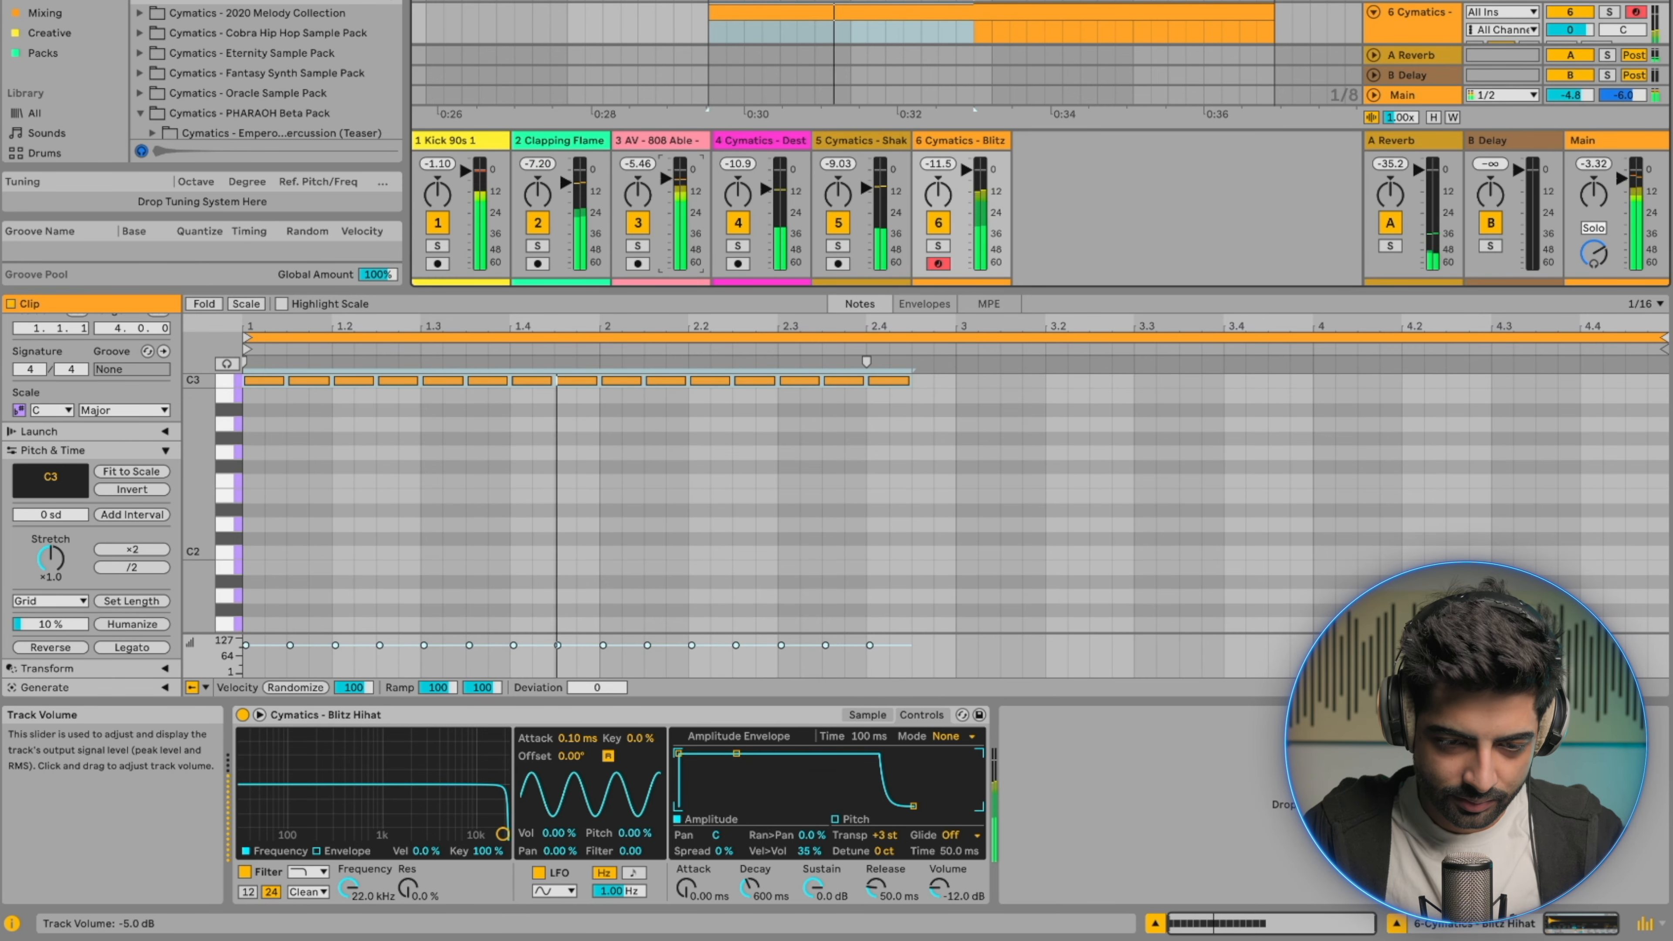
Step: Search the Audio Effects for "over" and load Overdrive onto the AV - 808 track
click(669, 140)
click(125, 52)
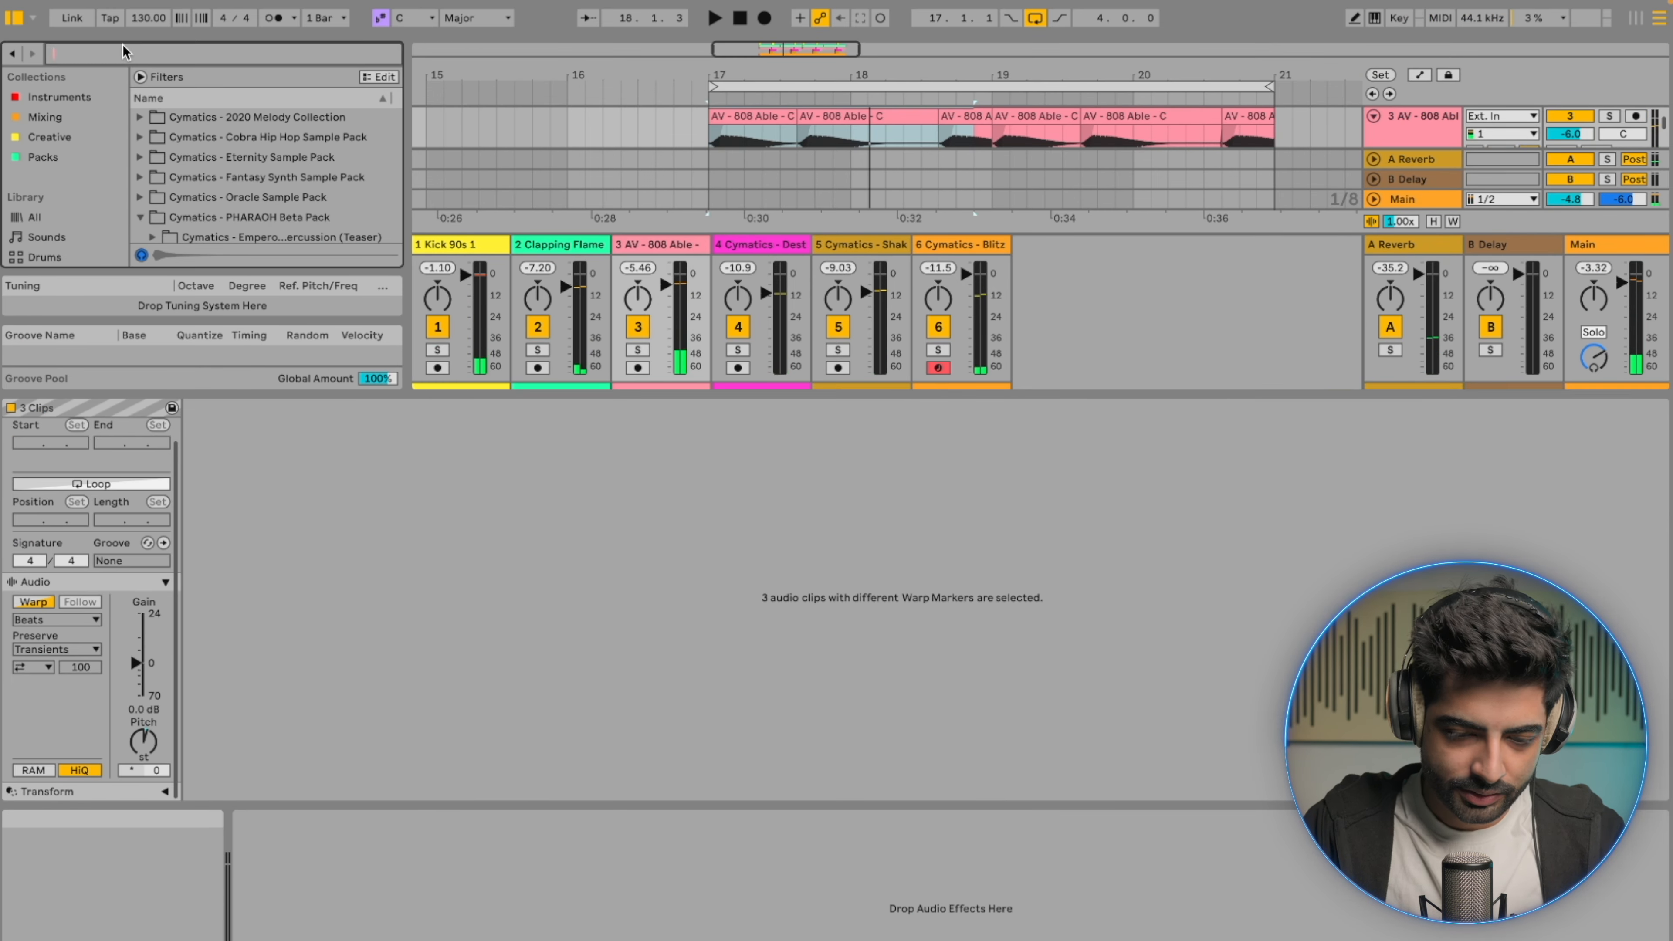
text(over)
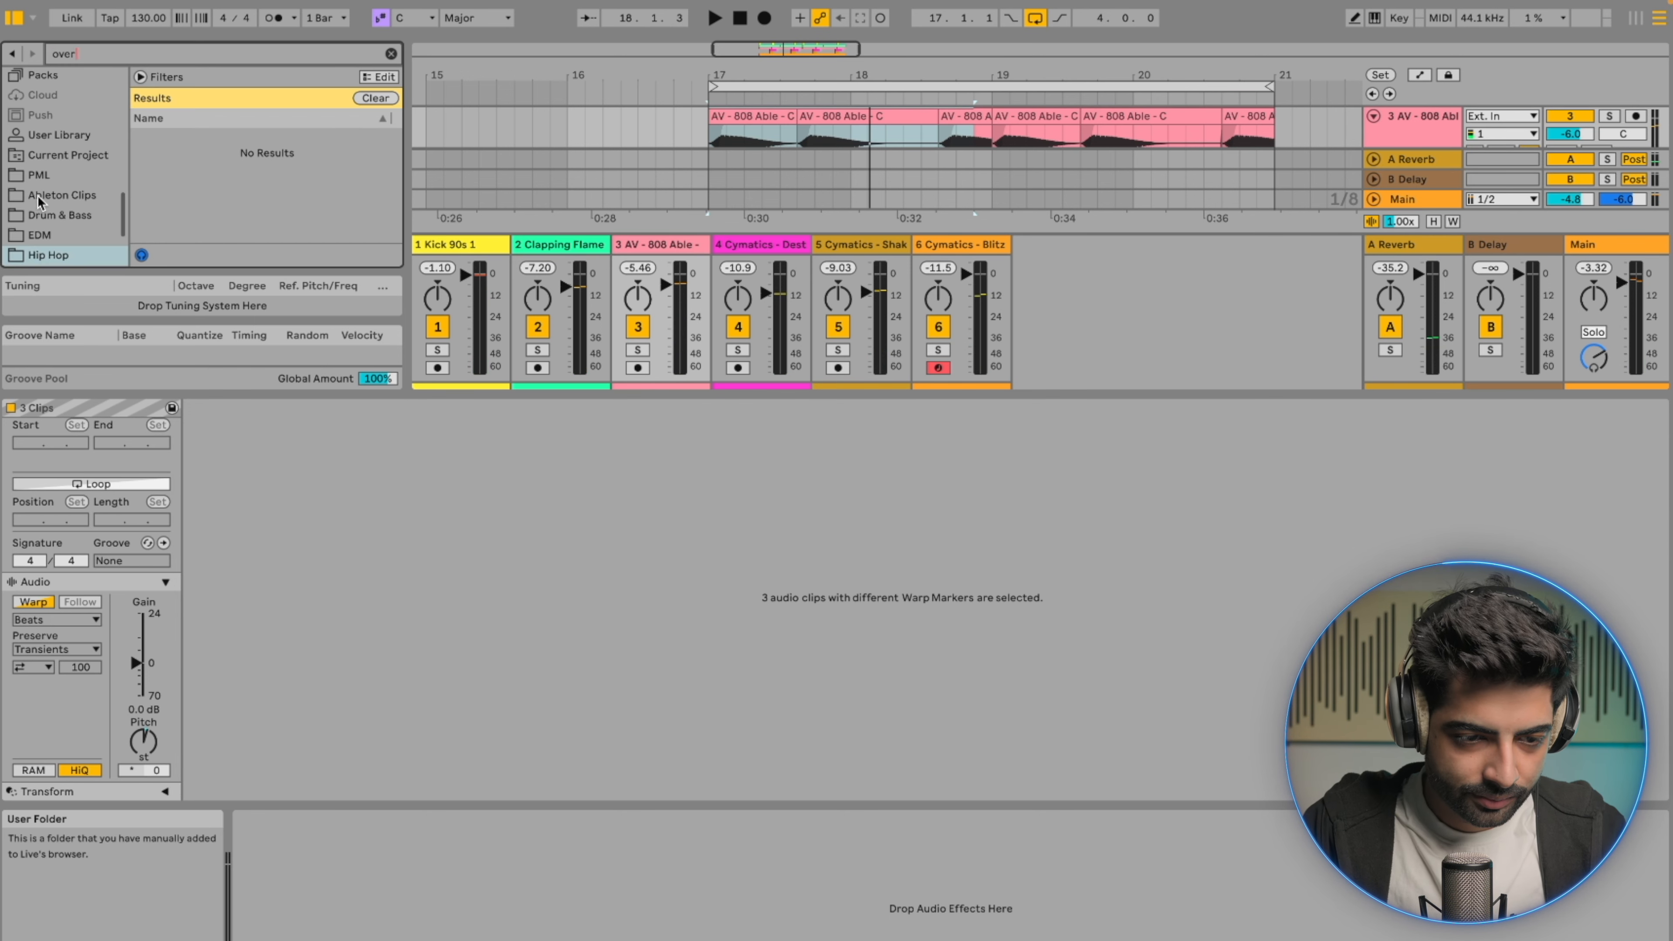
scroll(63, 162, up, 3)
click(66, 175)
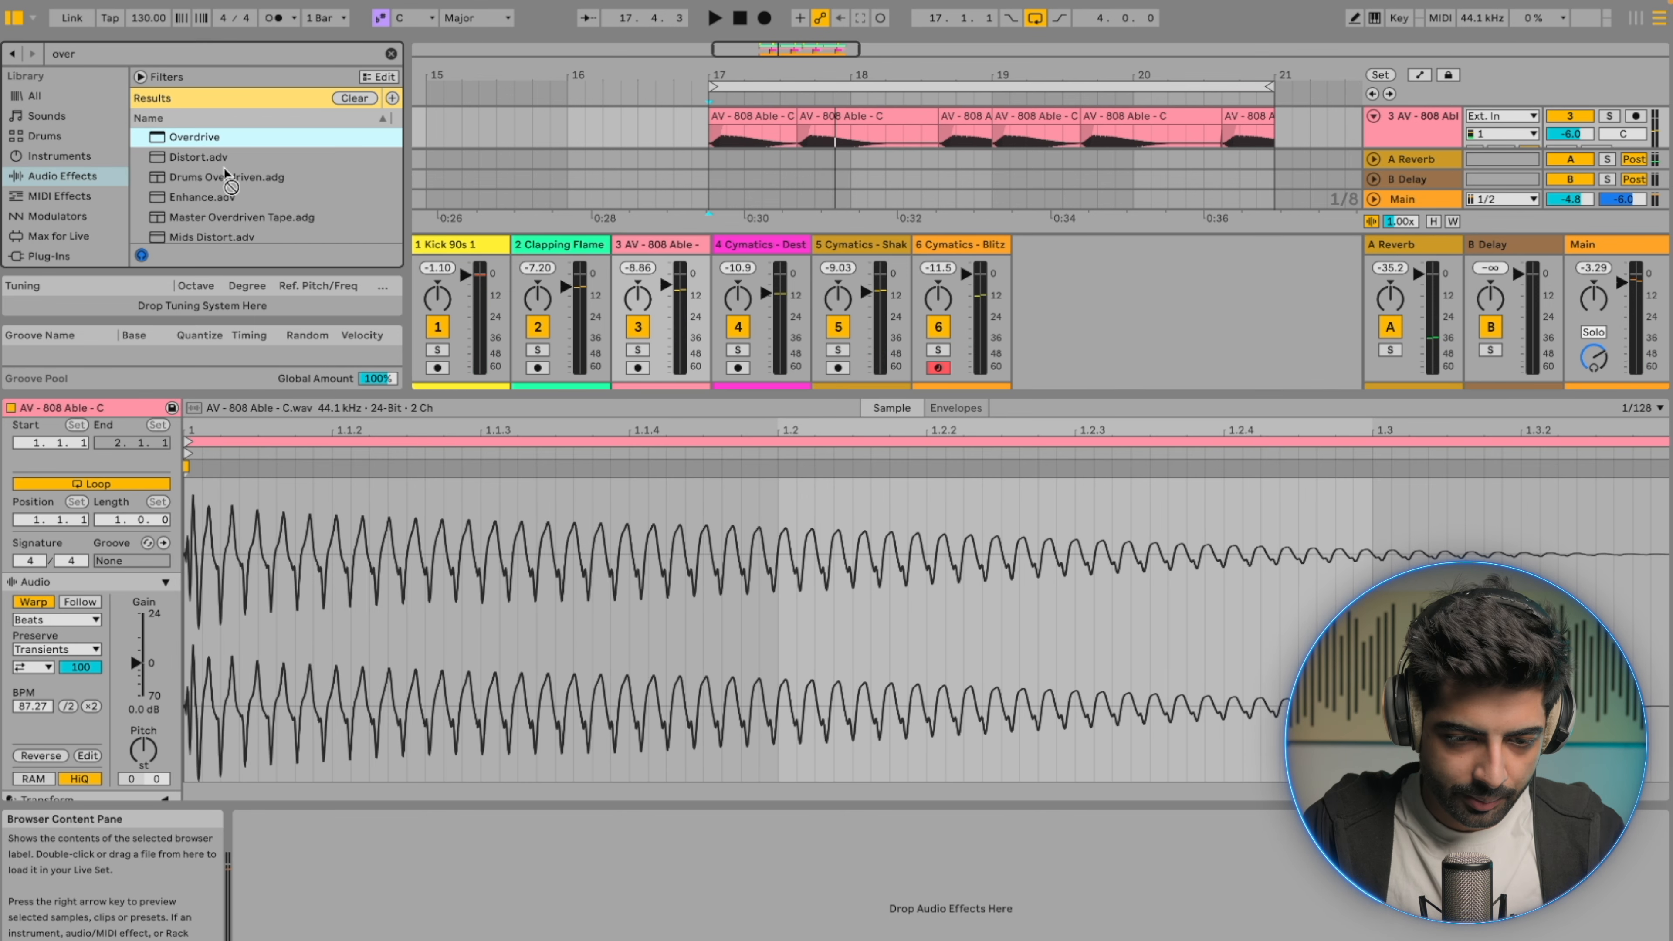
drag(666, 328, 670, 245)
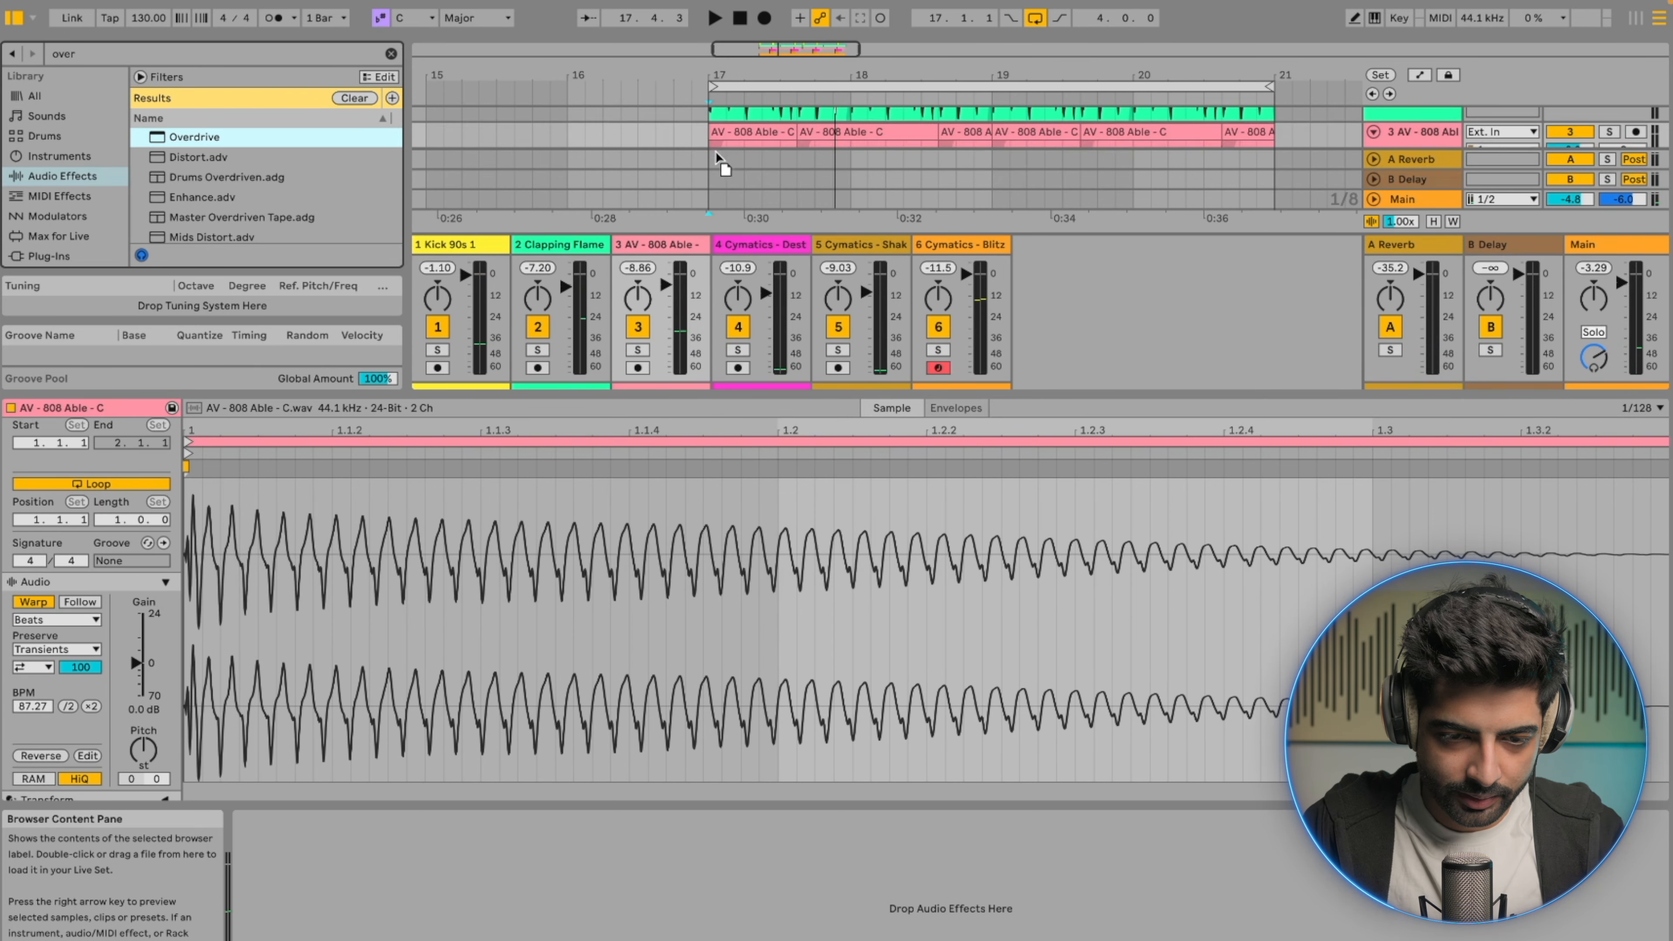
Step: Set the 808's Overdrive filter to about 786 Hz and its drive to about 64% during playback
key(space)
mouse_move(304, 768)
mouse_down()
mouse_move(295, 781)
mouse_move(286, 765)
mouse_up()
drag(263, 837, 263, 817)
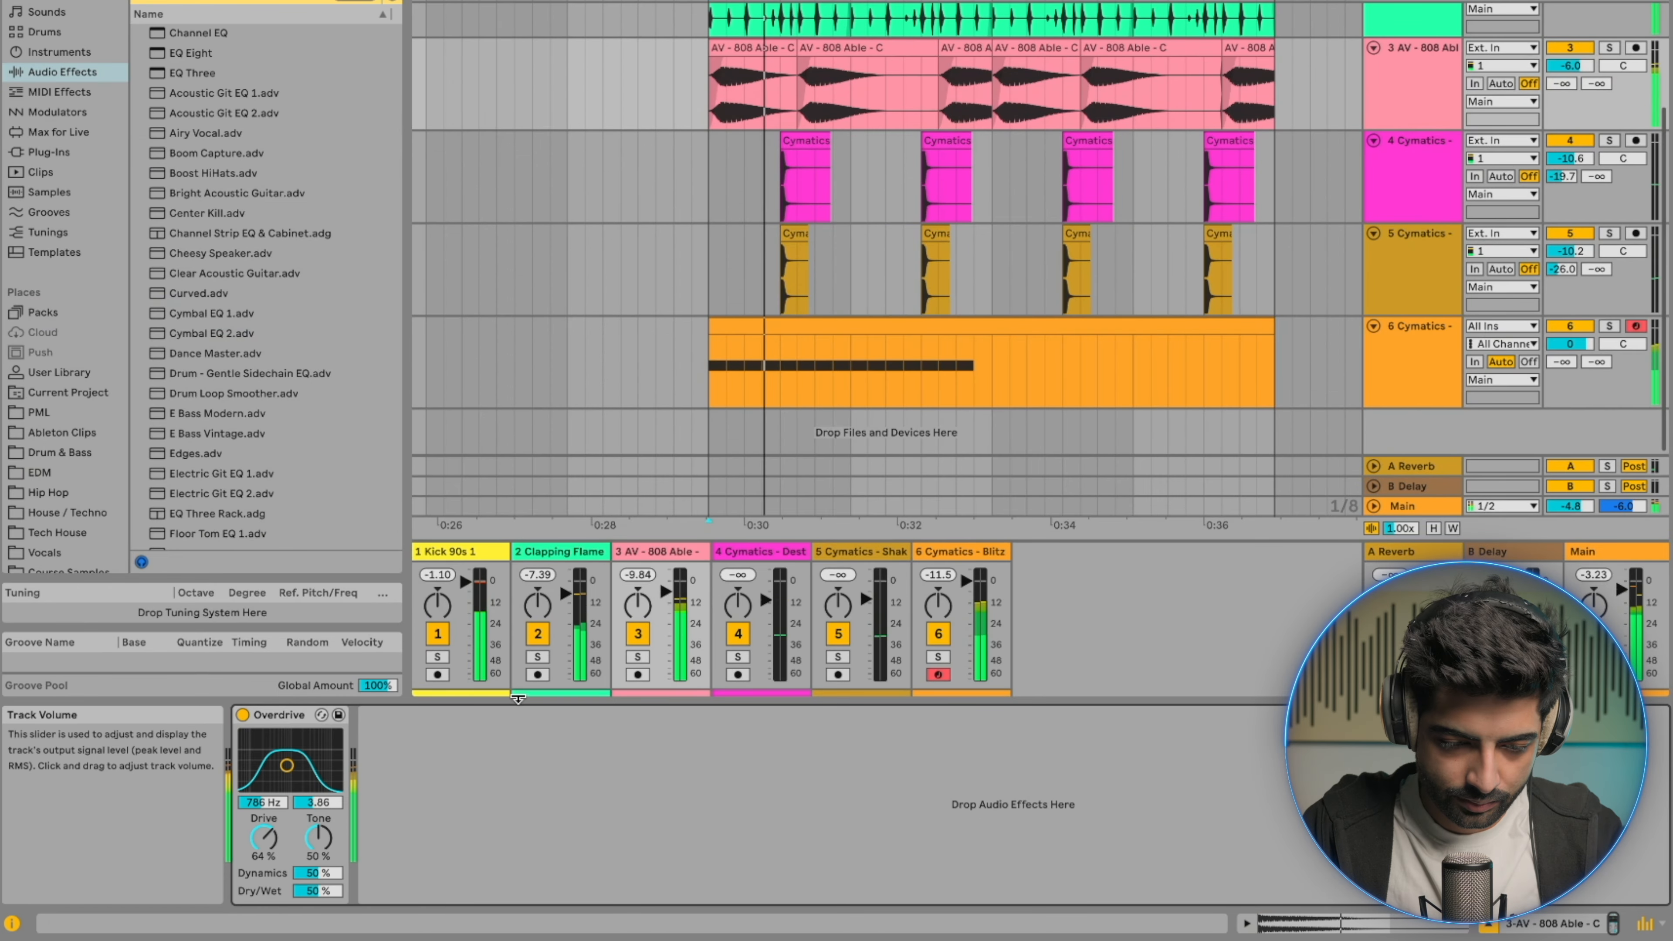
drag(283, 794, 289, 766)
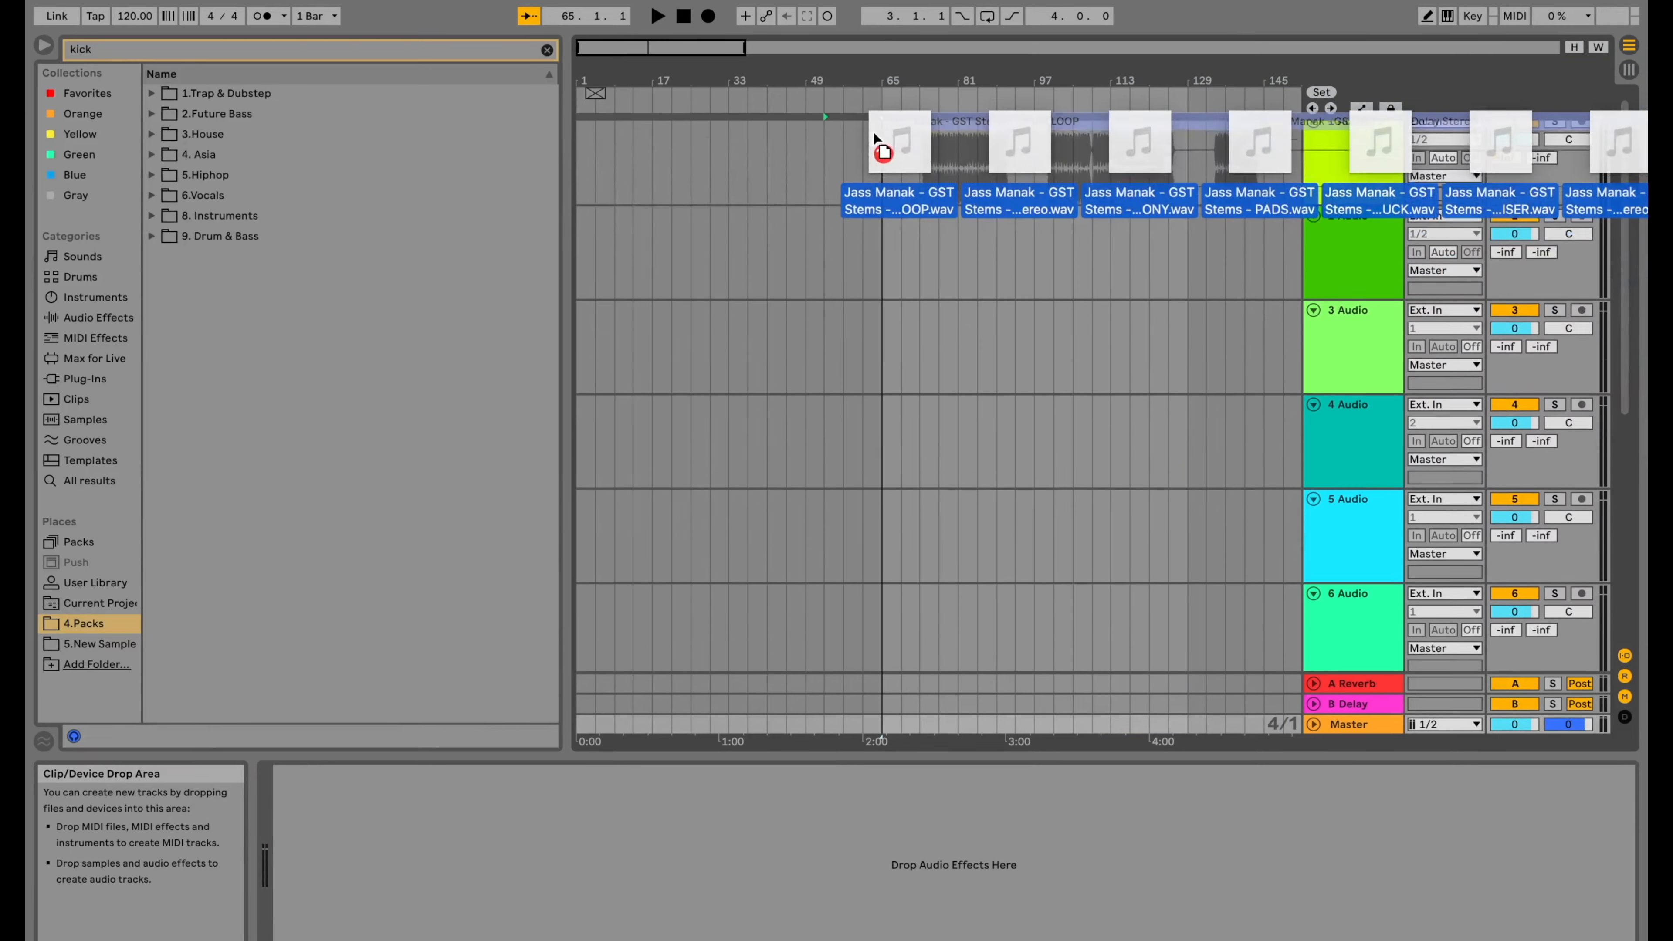
Step: Import the GST stem WAV files into the Arrangement View of the 120 BPM set
drag(875, 139, 877, 129)
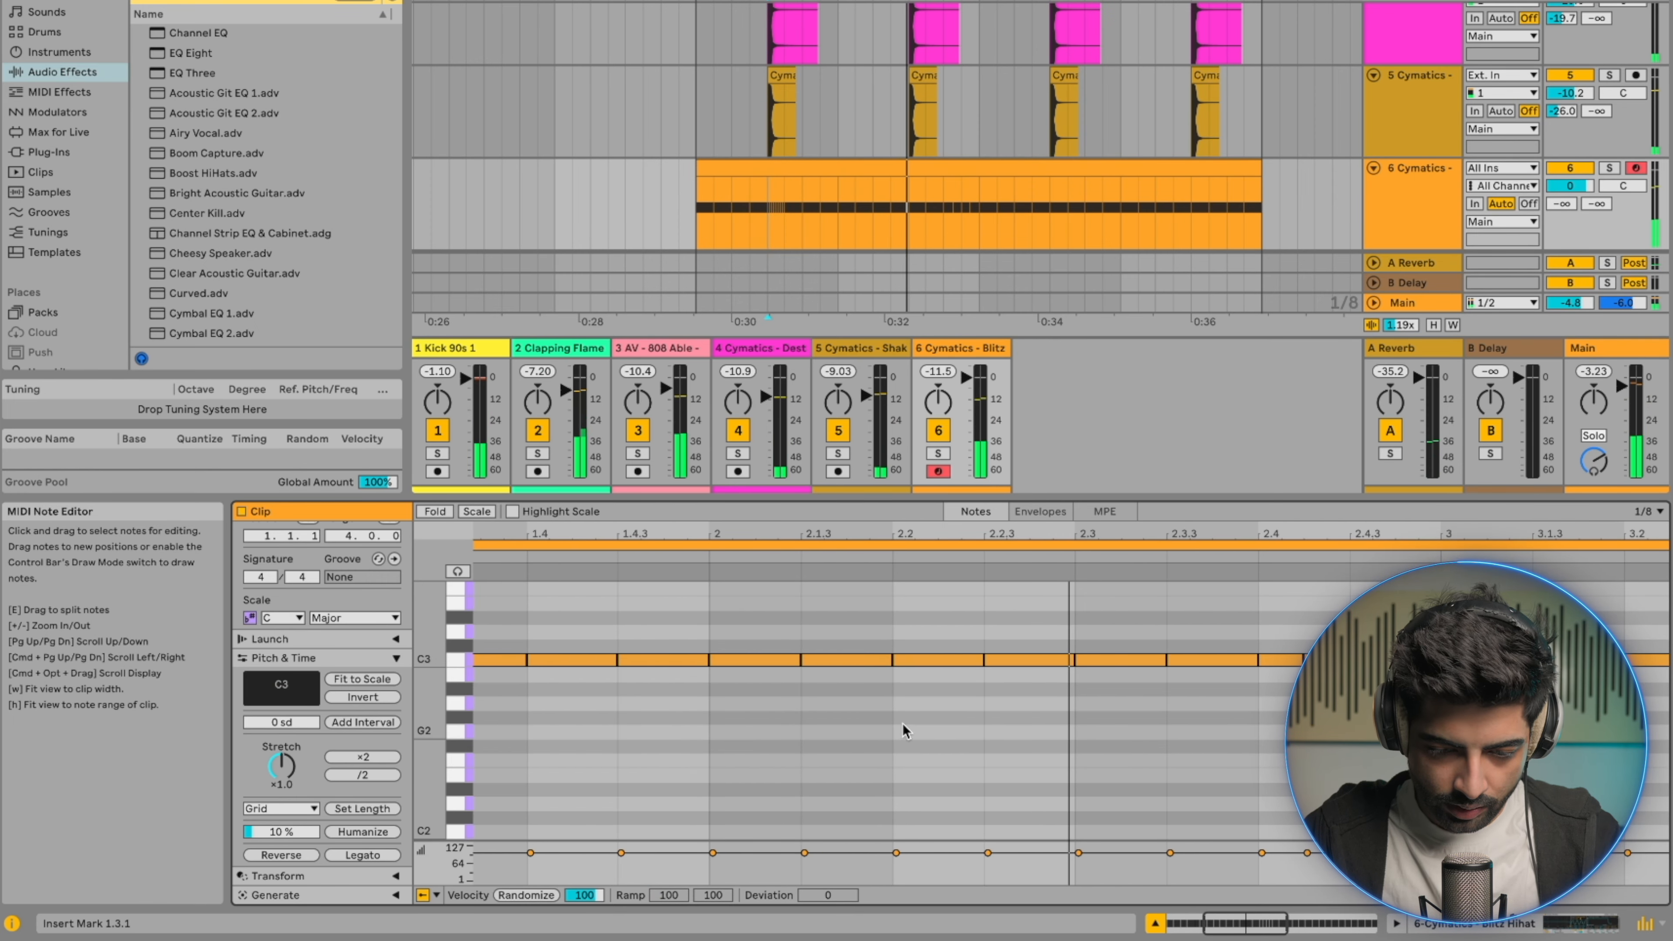
Step: Switch the hi-hat clip's note grid to triplets and select the two notes on beat 2.2
right_click(981, 659)
click(1031, 653)
drag(974, 639, 997, 681)
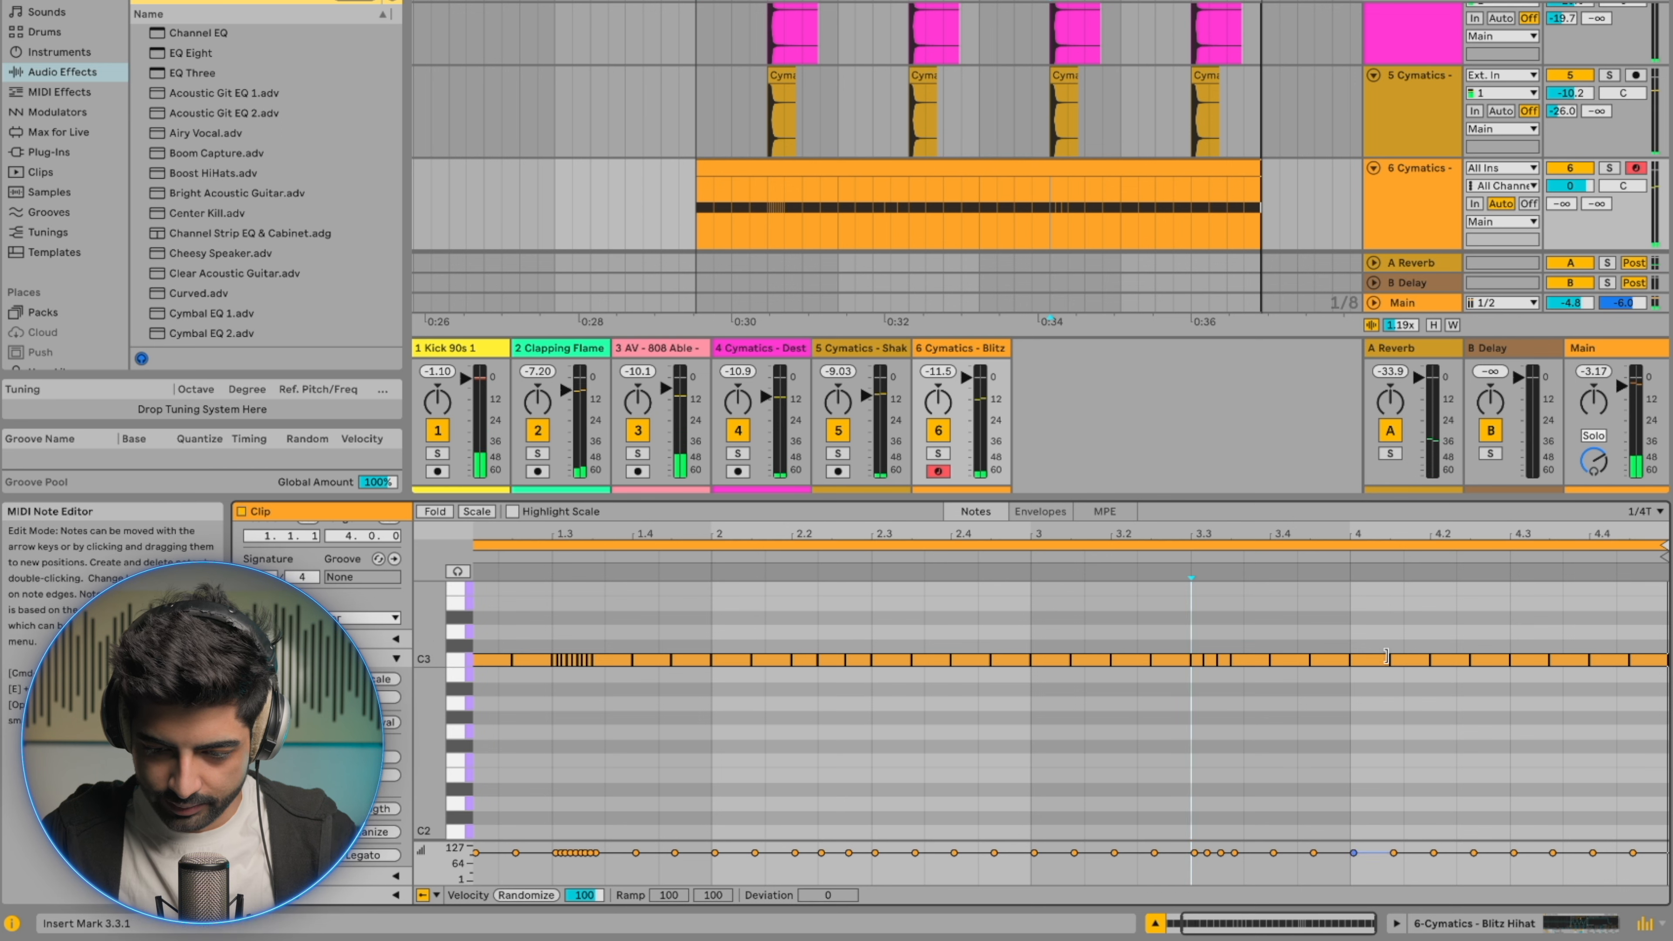
Step: Chop the lengthened C3 hi-hat note starting at 4.1 into triplet notes and play the pattern
click(1463, 660)
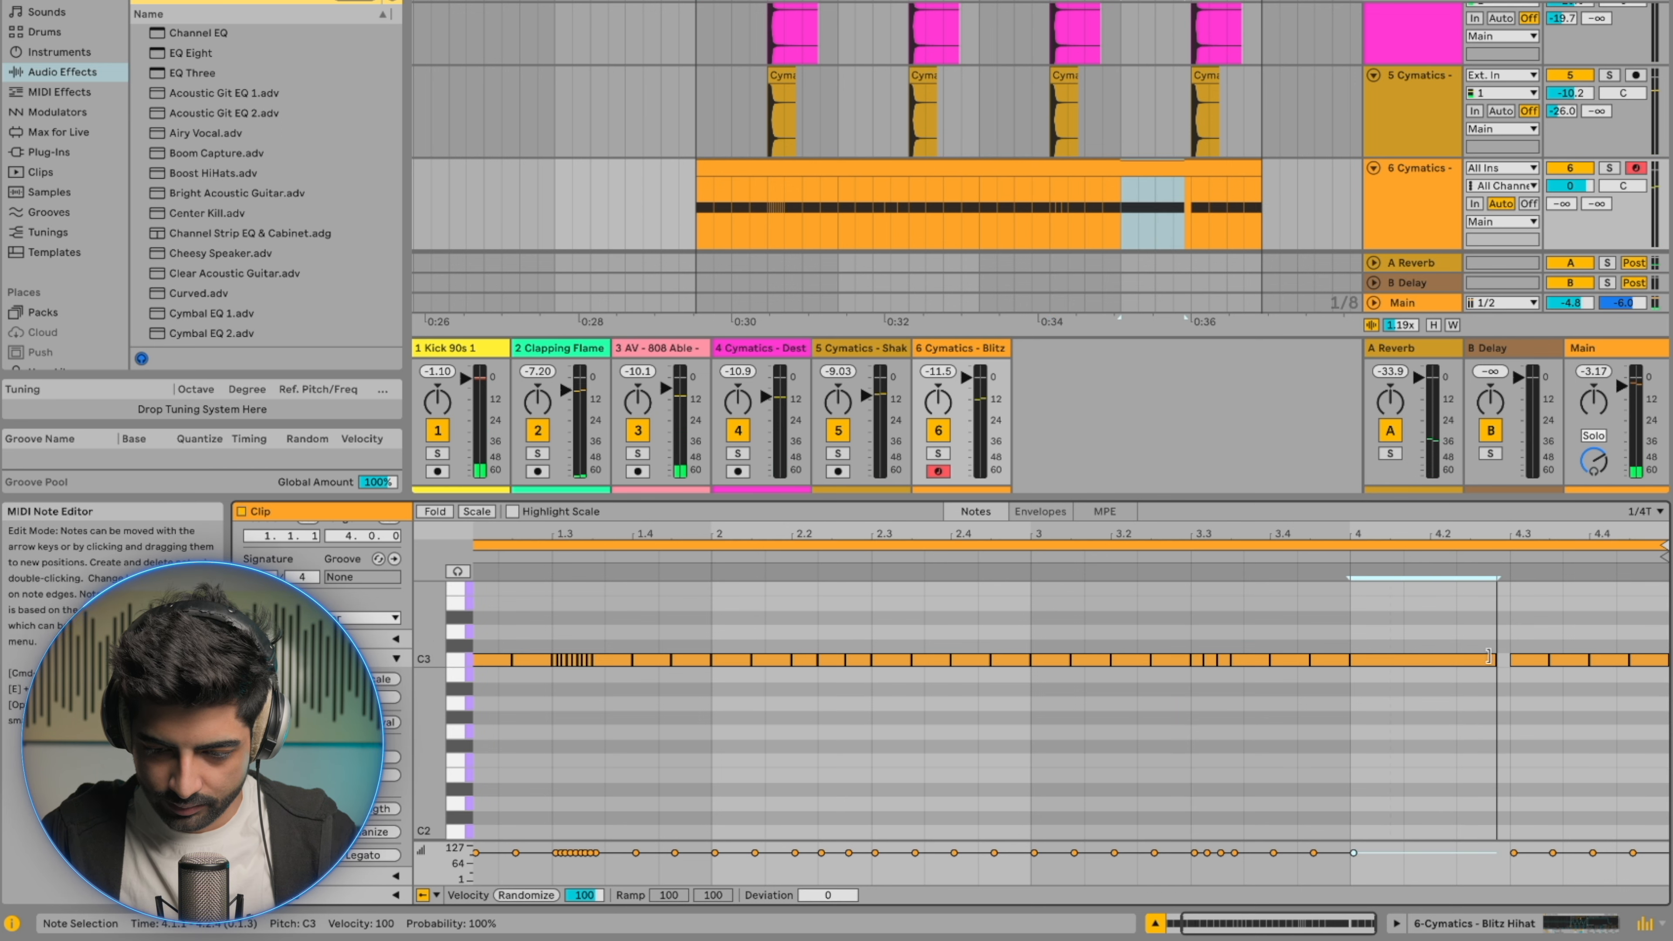
key(super+d)
key(super+z)
scroll(1445, 609, up, 5)
key(super+e)
key(space)
scroll(1427, 732, down, 6)
click(1389, 737)
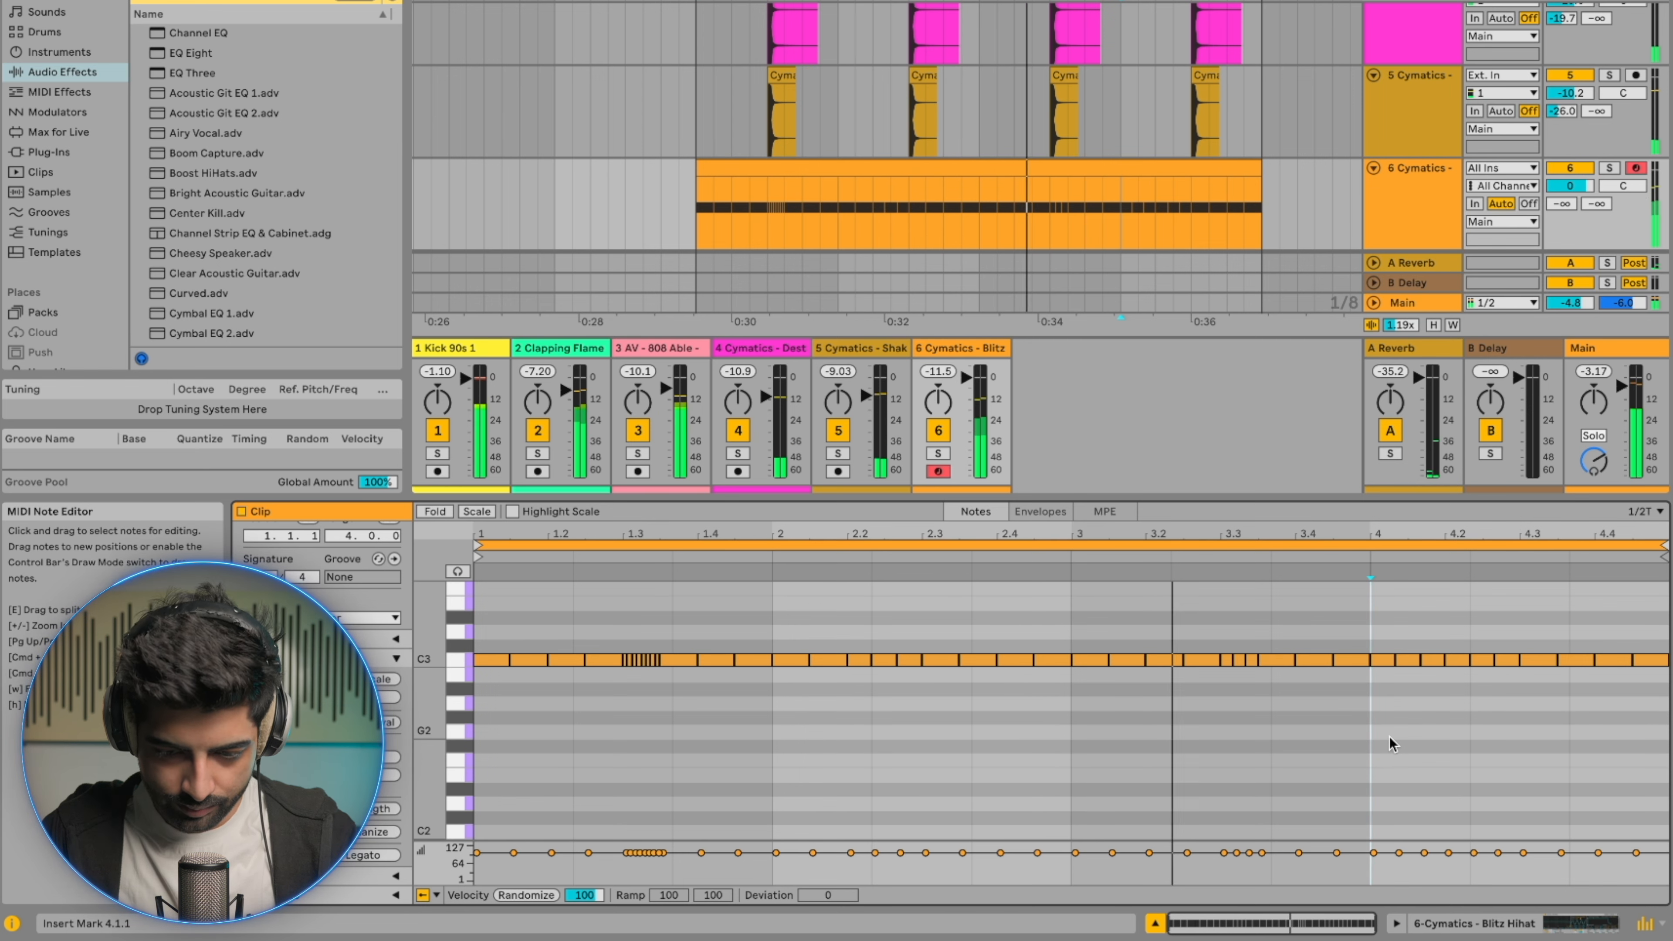
key(space)
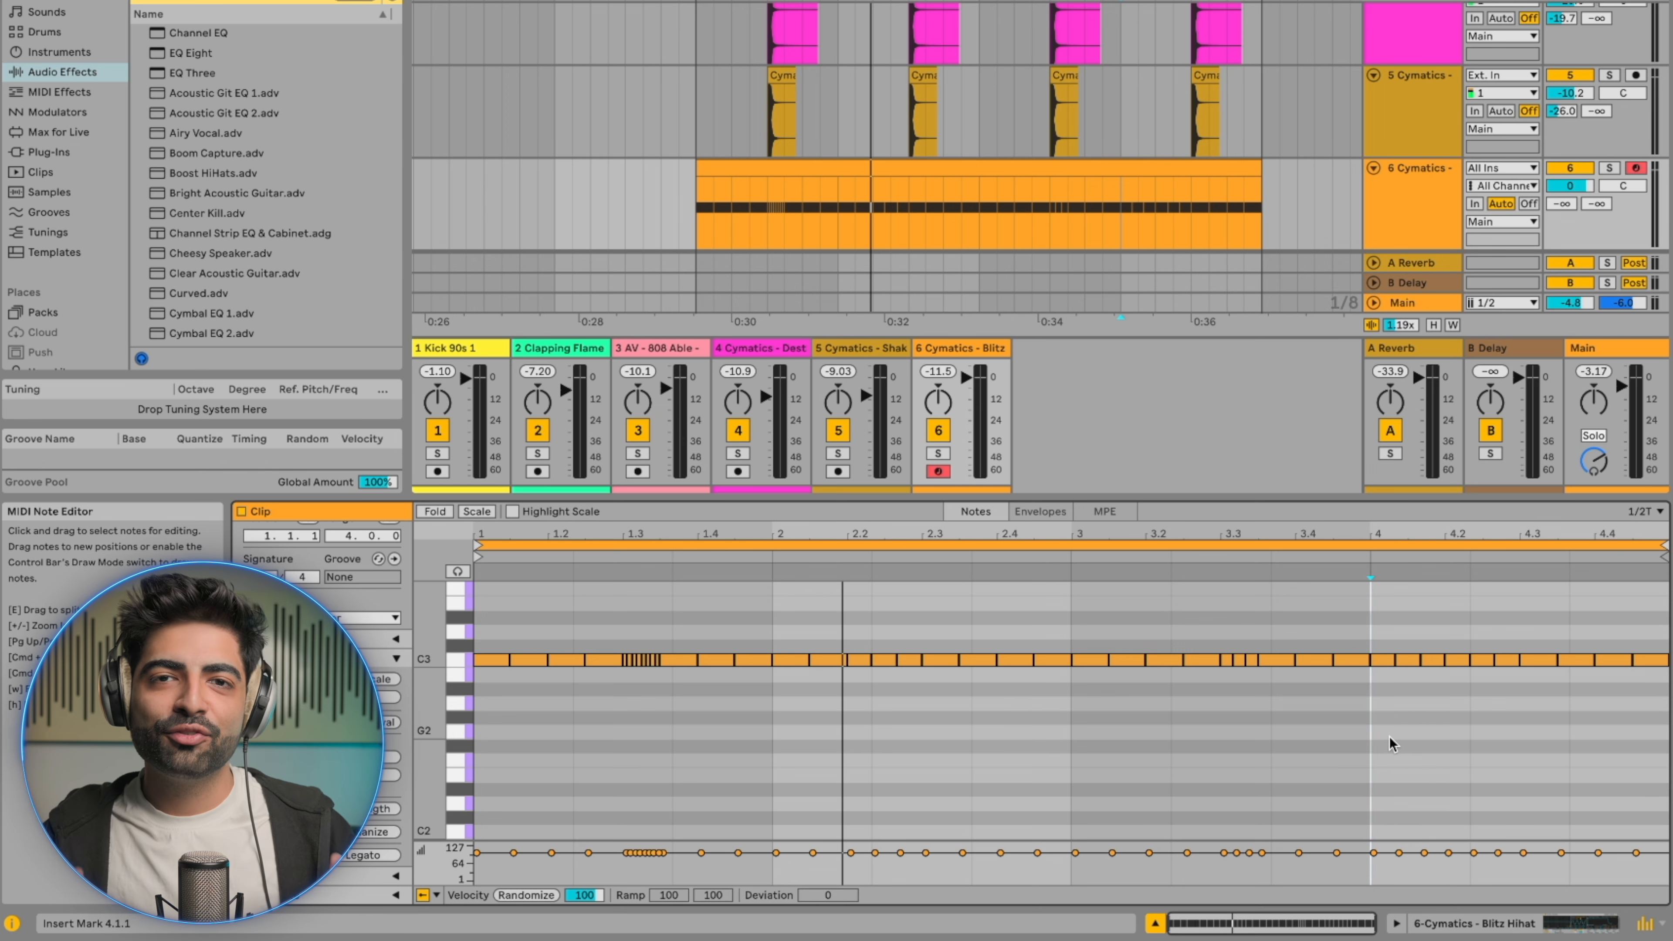
Step: Enlarge the note editor and ramp the velocity of the hi-hat roll at 1.3 from very low up to 100
drag(992, 500, 991, 271)
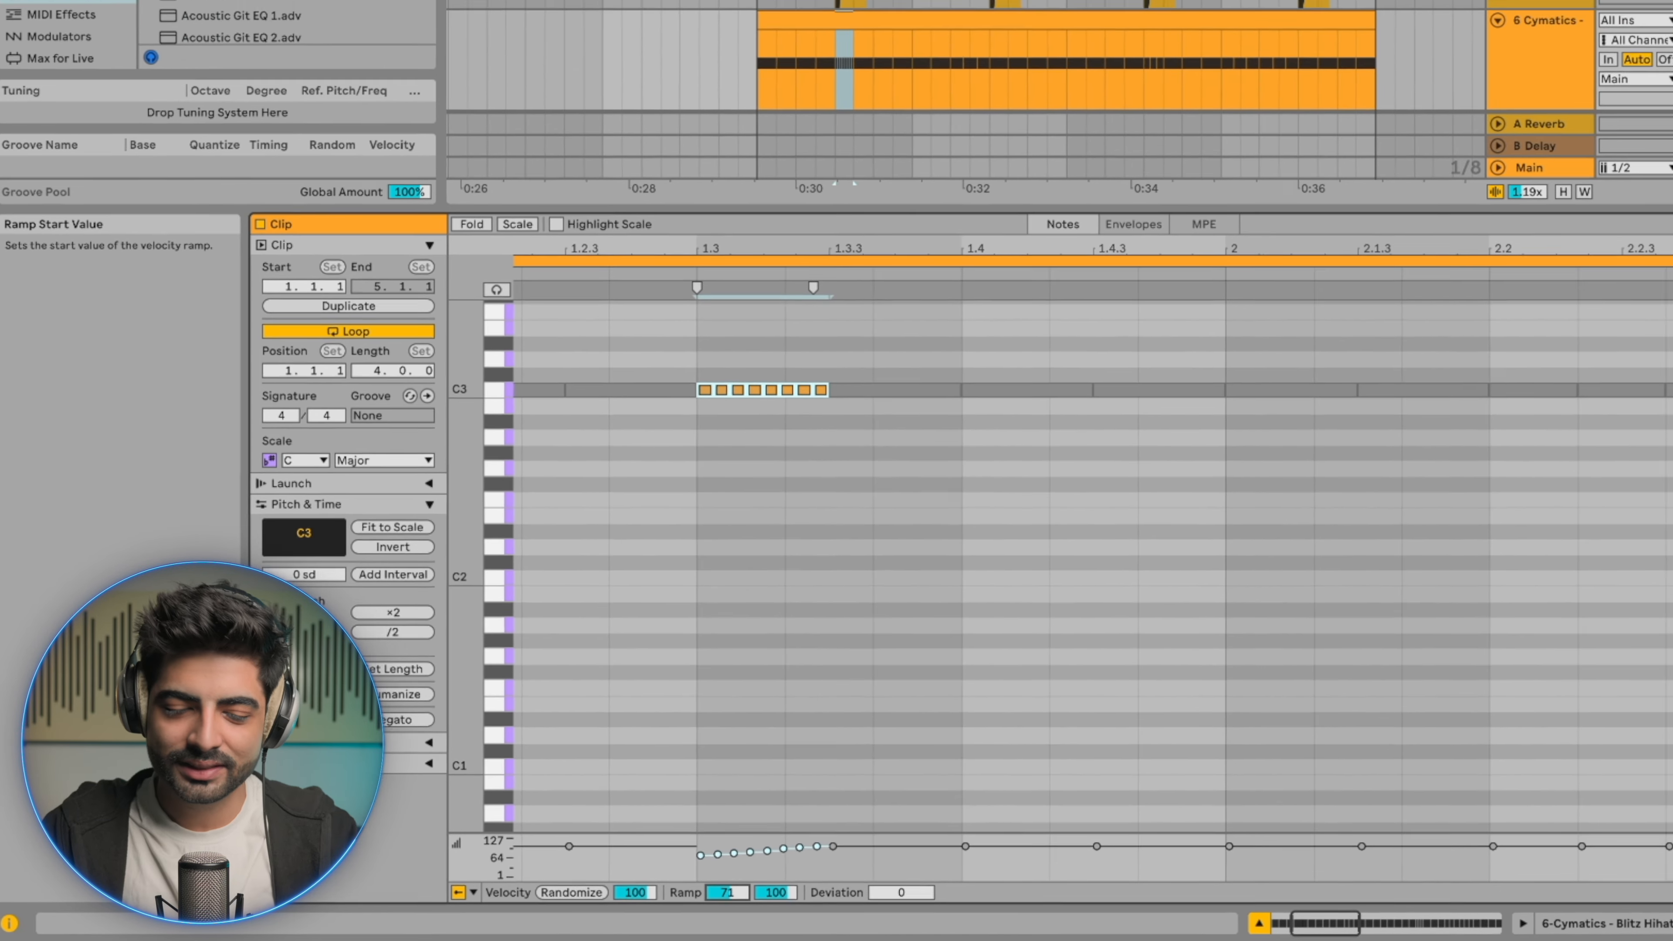
drag(727, 893, 726, 920)
key(space)
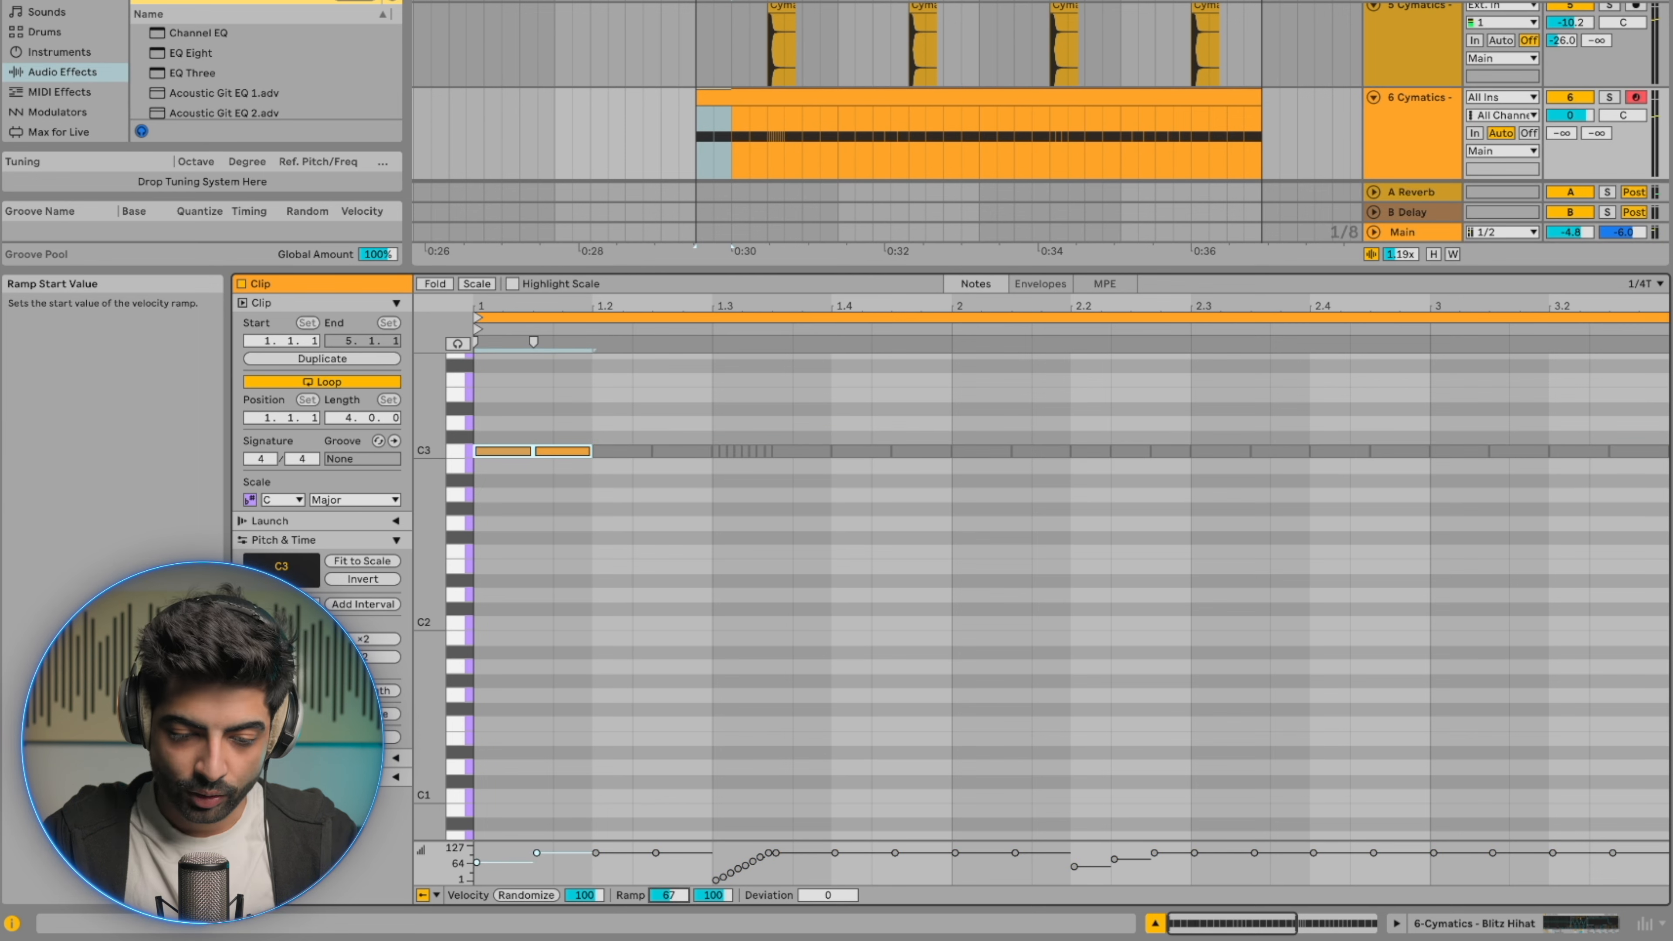
Step: Try to duplicate the first two velocity-ramped hi-hat notes straight after themselves
click(581, 484)
drag(581, 483, 436, 446)
key(super+d)
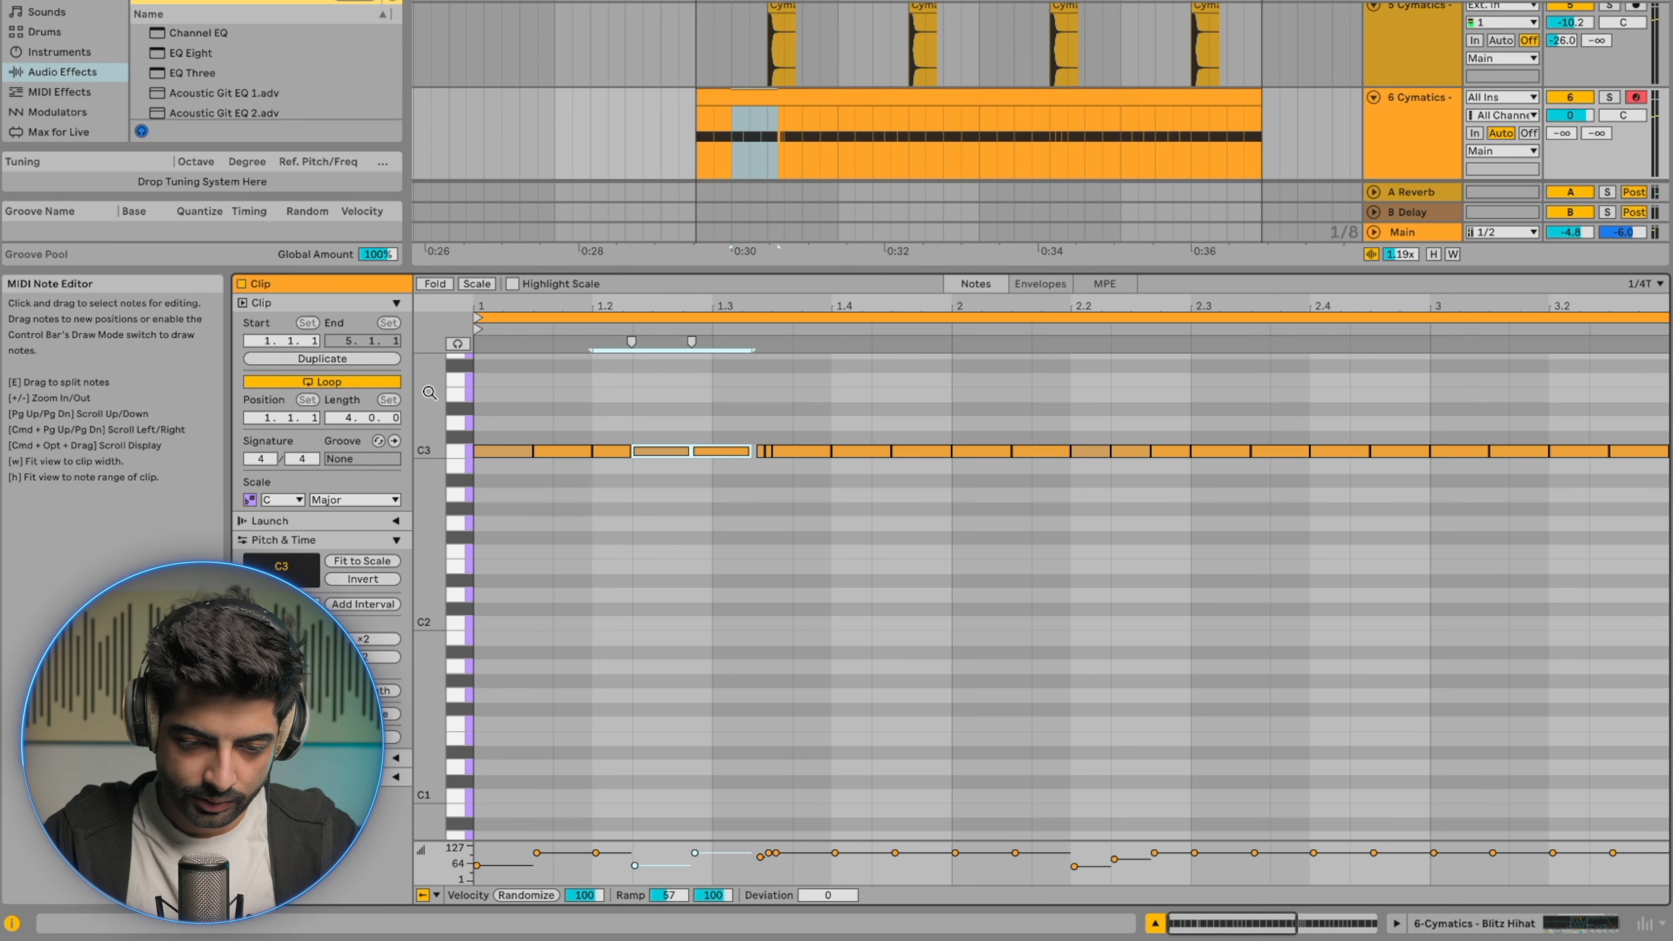
key(space)
key(super+z)
Step: Duplicate the first two hi-hat notes with their 57 to 100 velocity ramp onto beat 1.2 and listen to the pattern
click(568, 487)
drag(567, 480, 487, 444)
key(super+d)
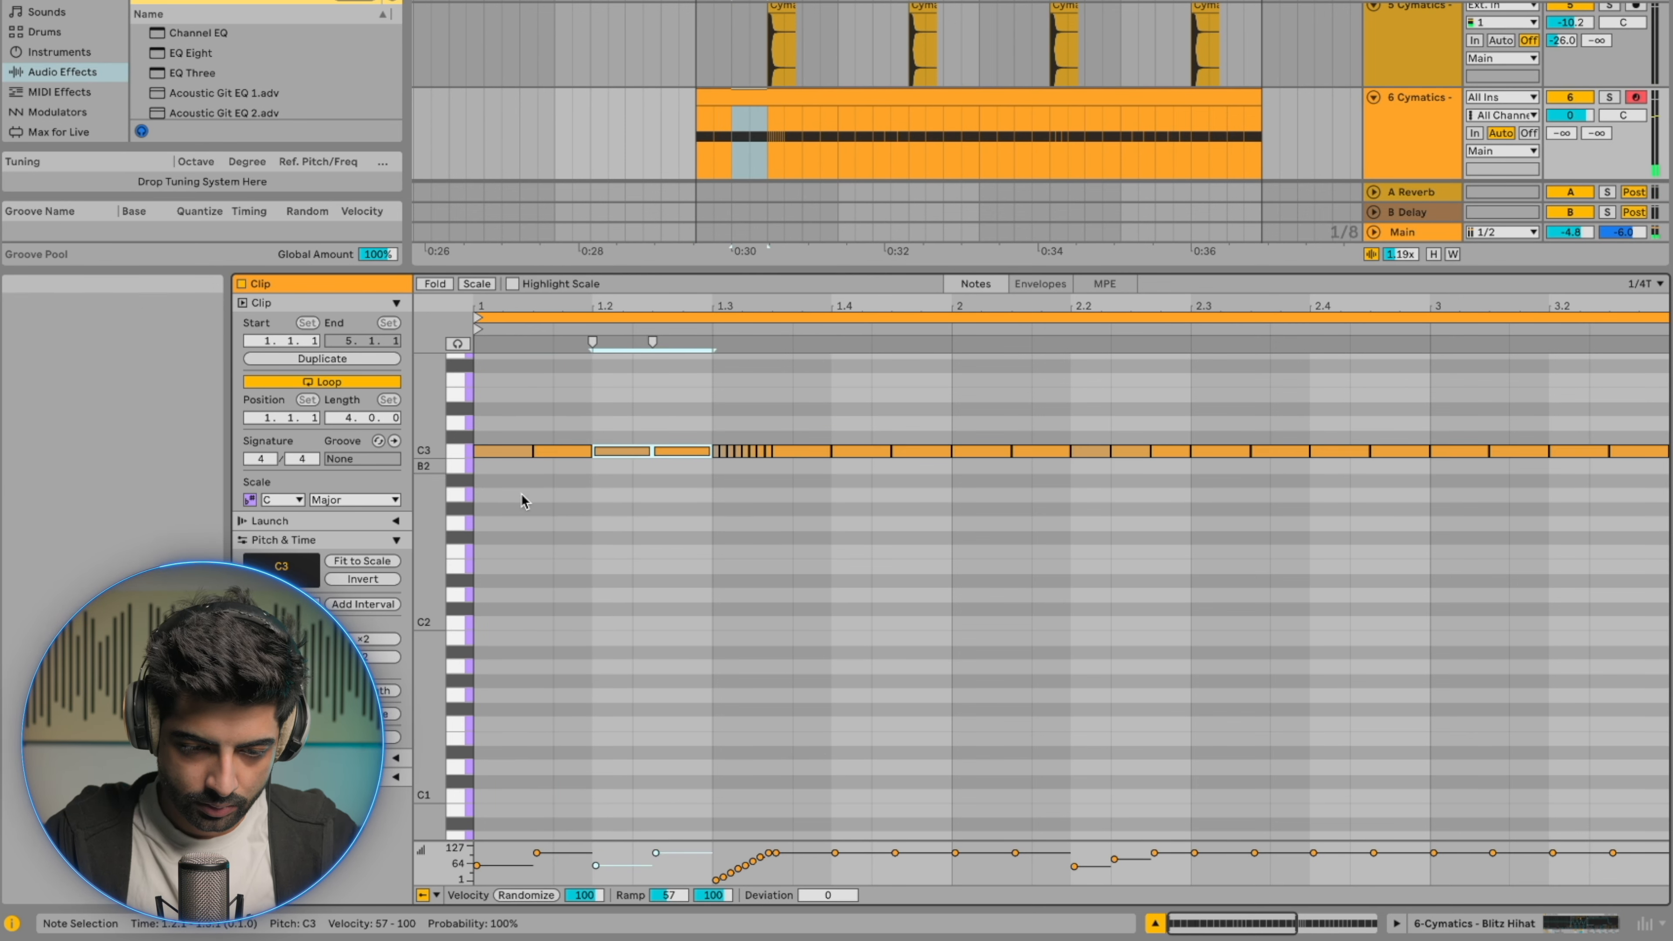
scroll(548, 525, down, 3)
click(561, 531)
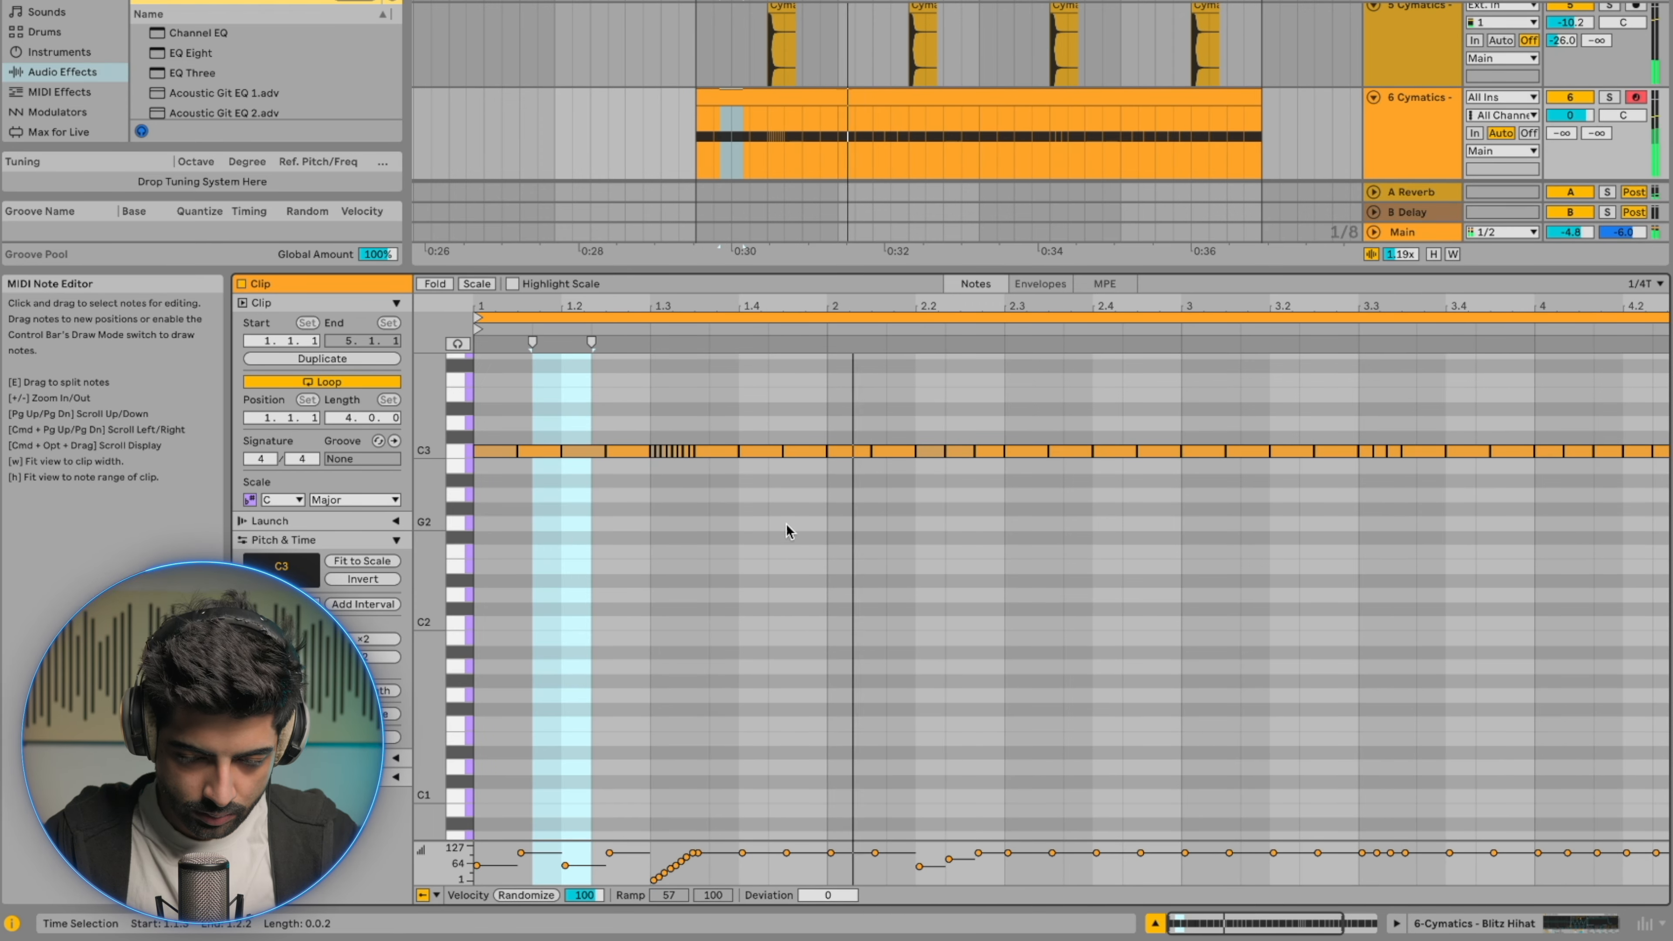
scroll(793, 528, down, 3)
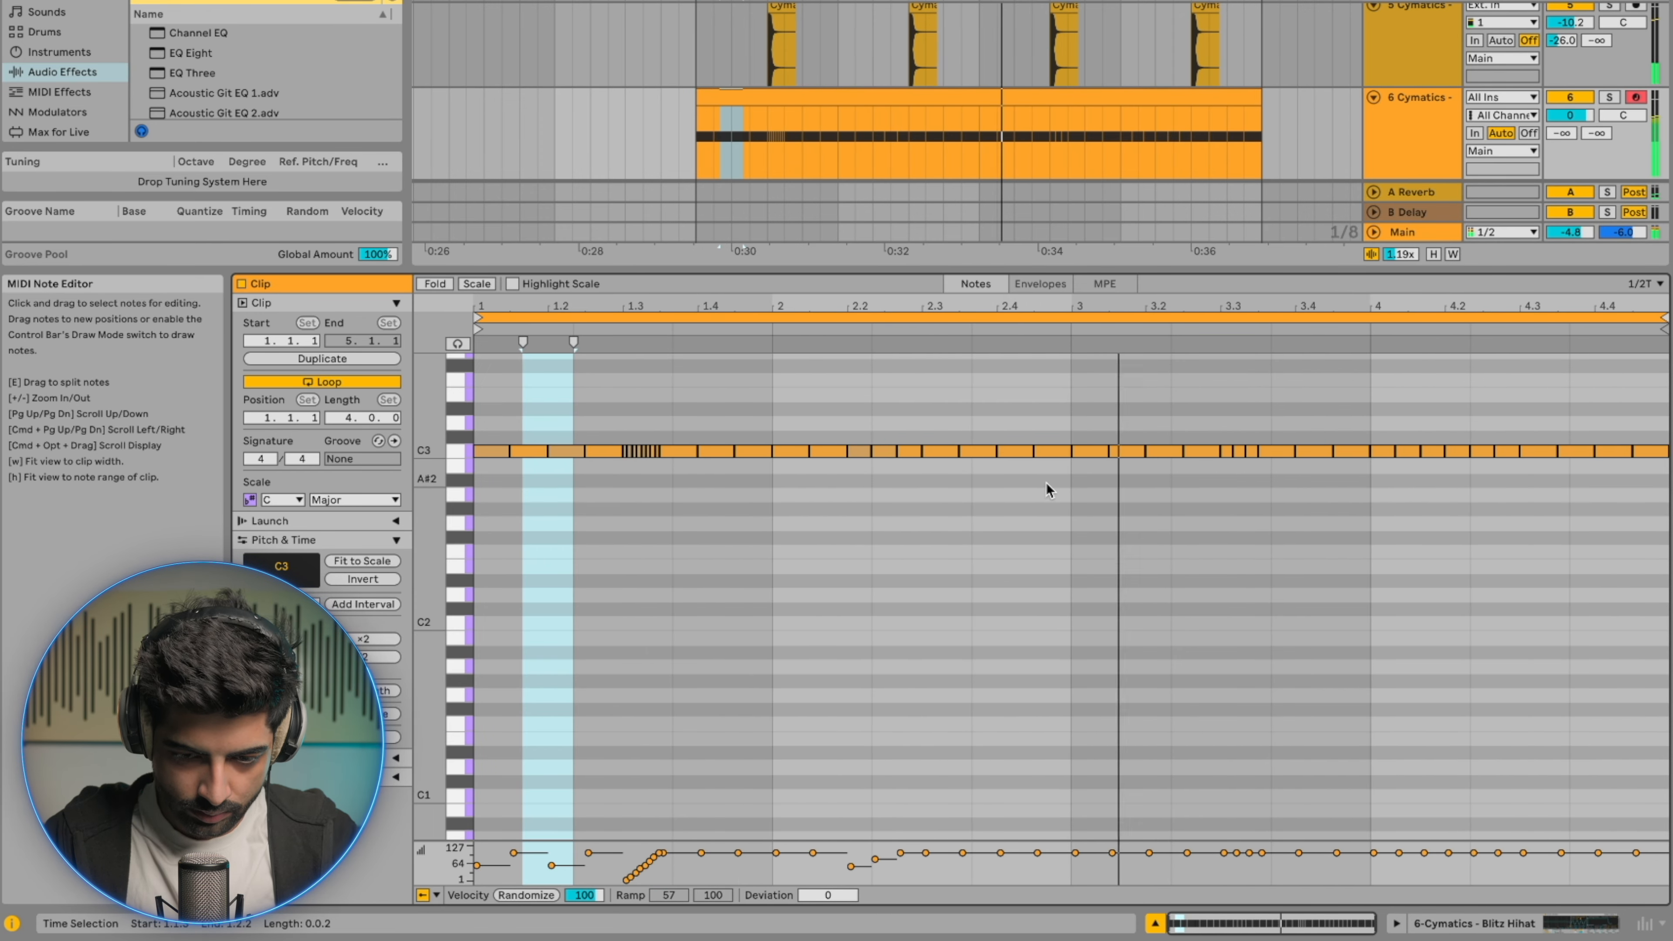
click(775, 793)
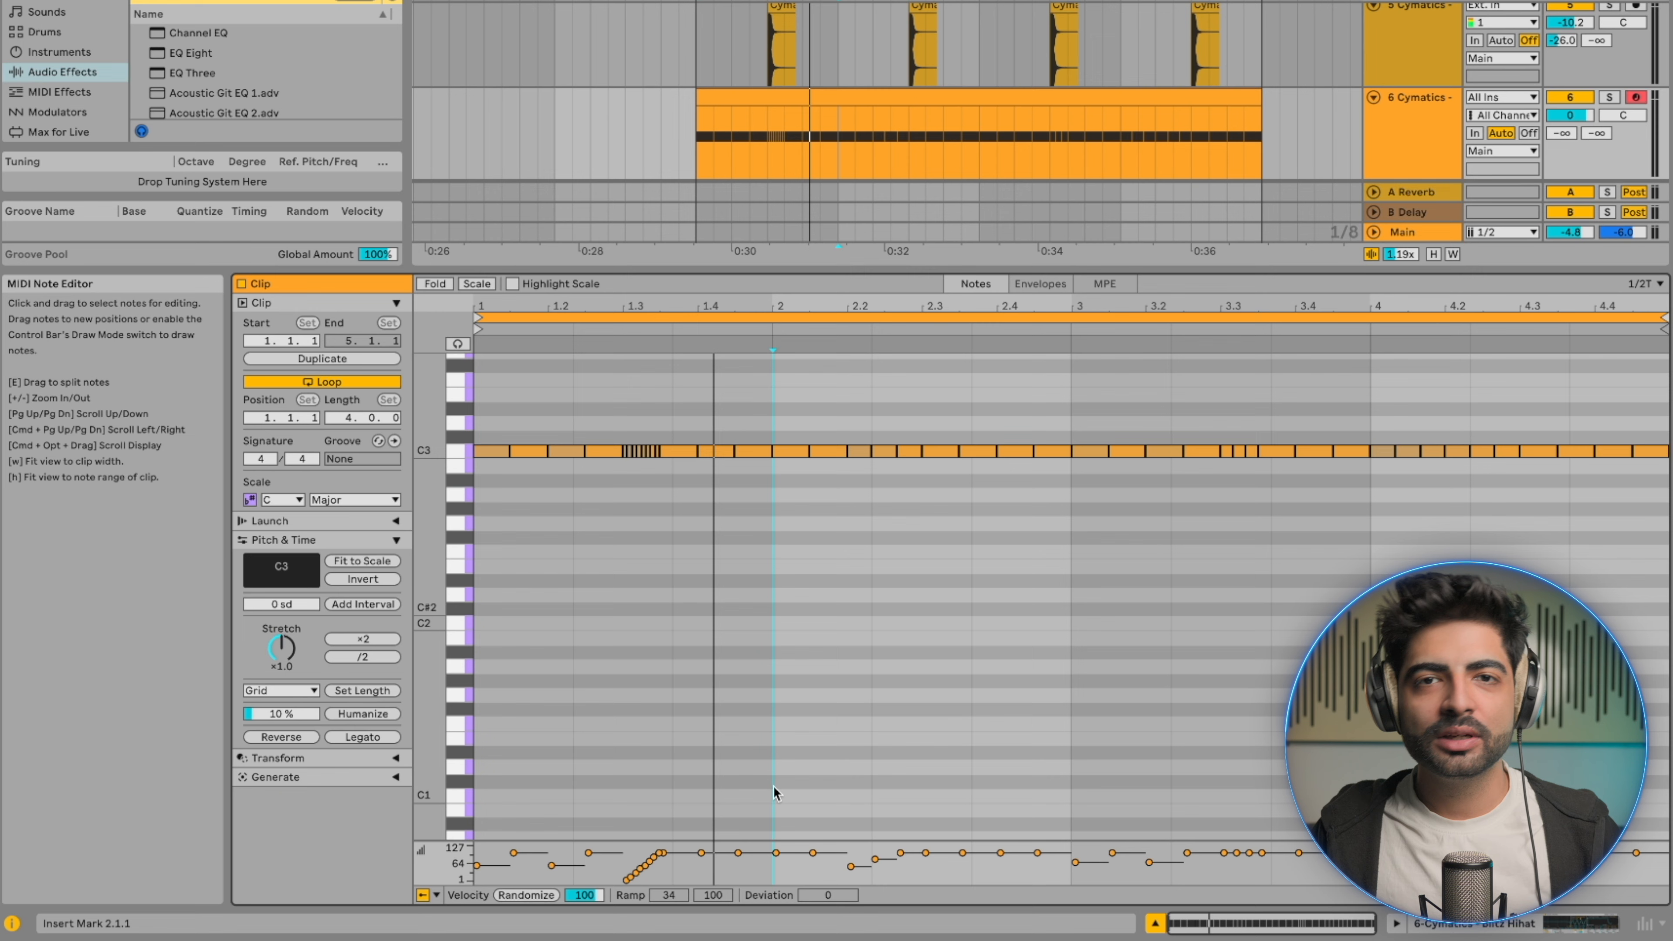
Step: Collapse and reopen the hi-hat clip's Pitch & Time section
click(283, 539)
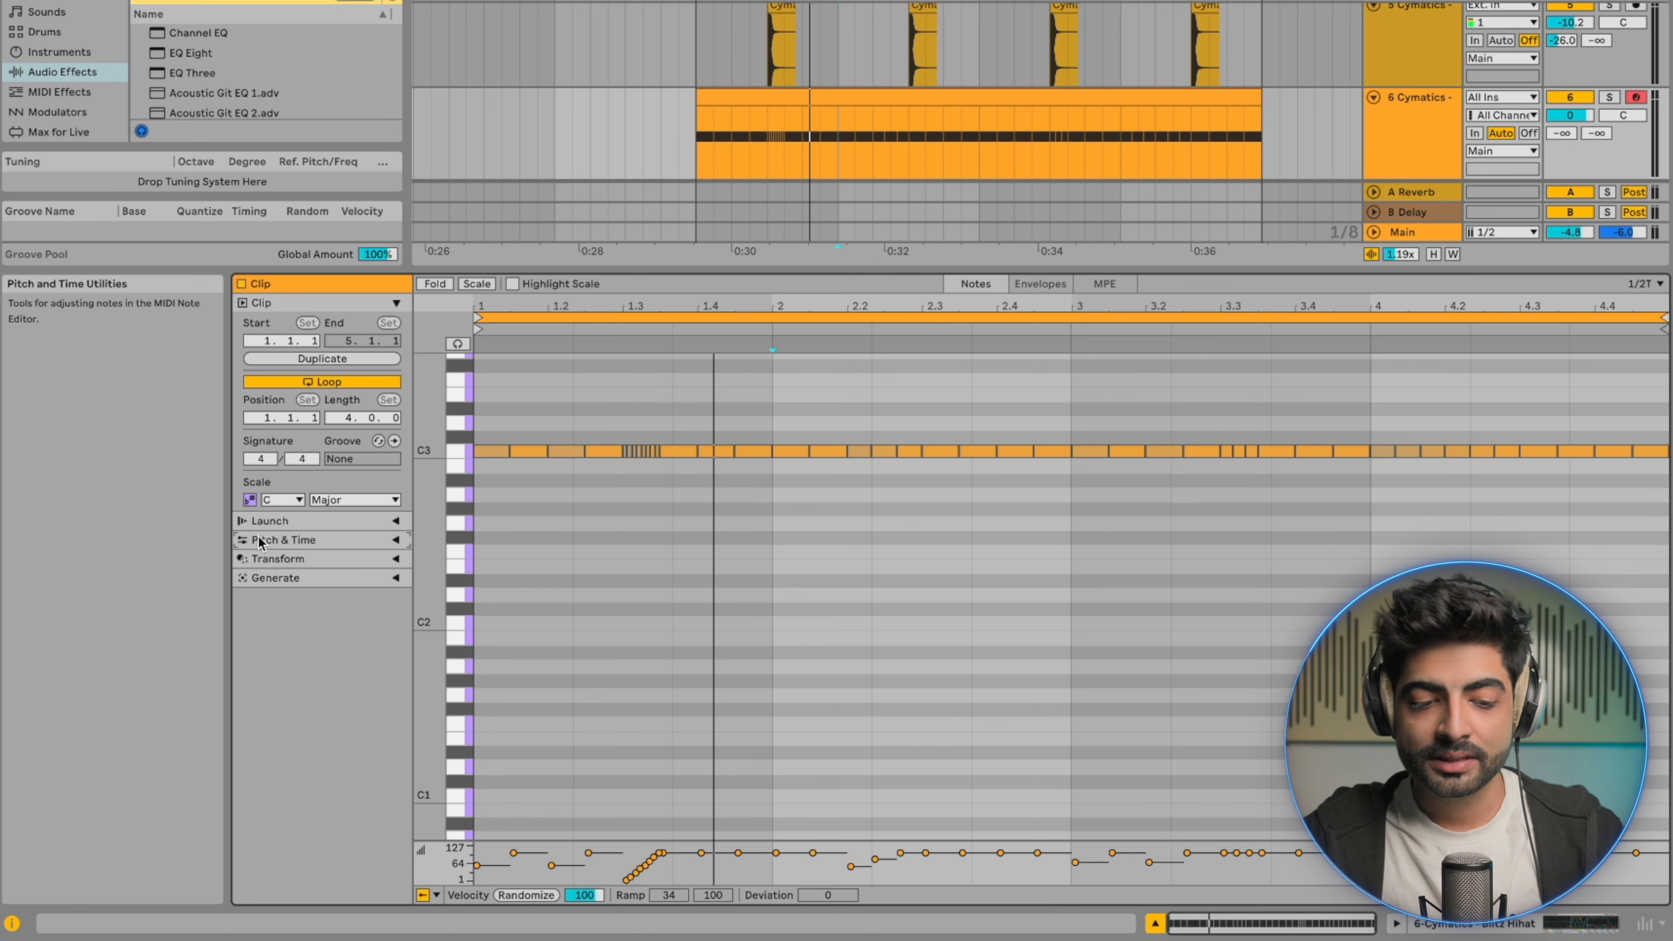
click(339, 539)
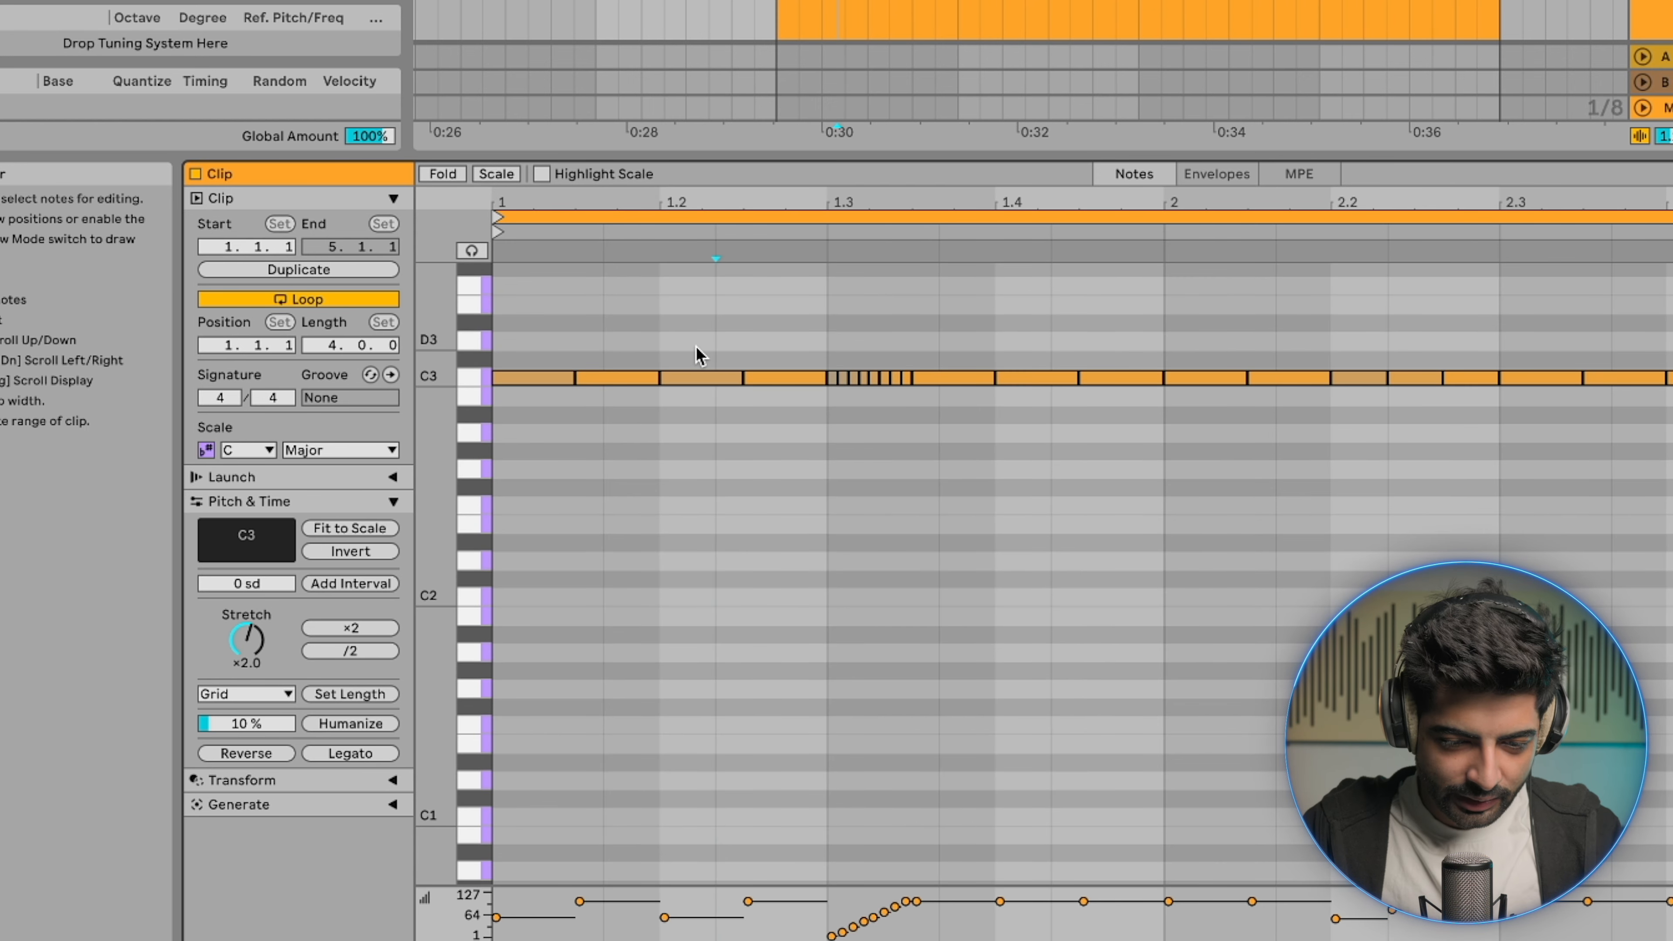
Step: Delete the hi-hat note at 1.2, stretch the note before it by ×3.0, and play the pattern
click(701, 377)
key(Delete)
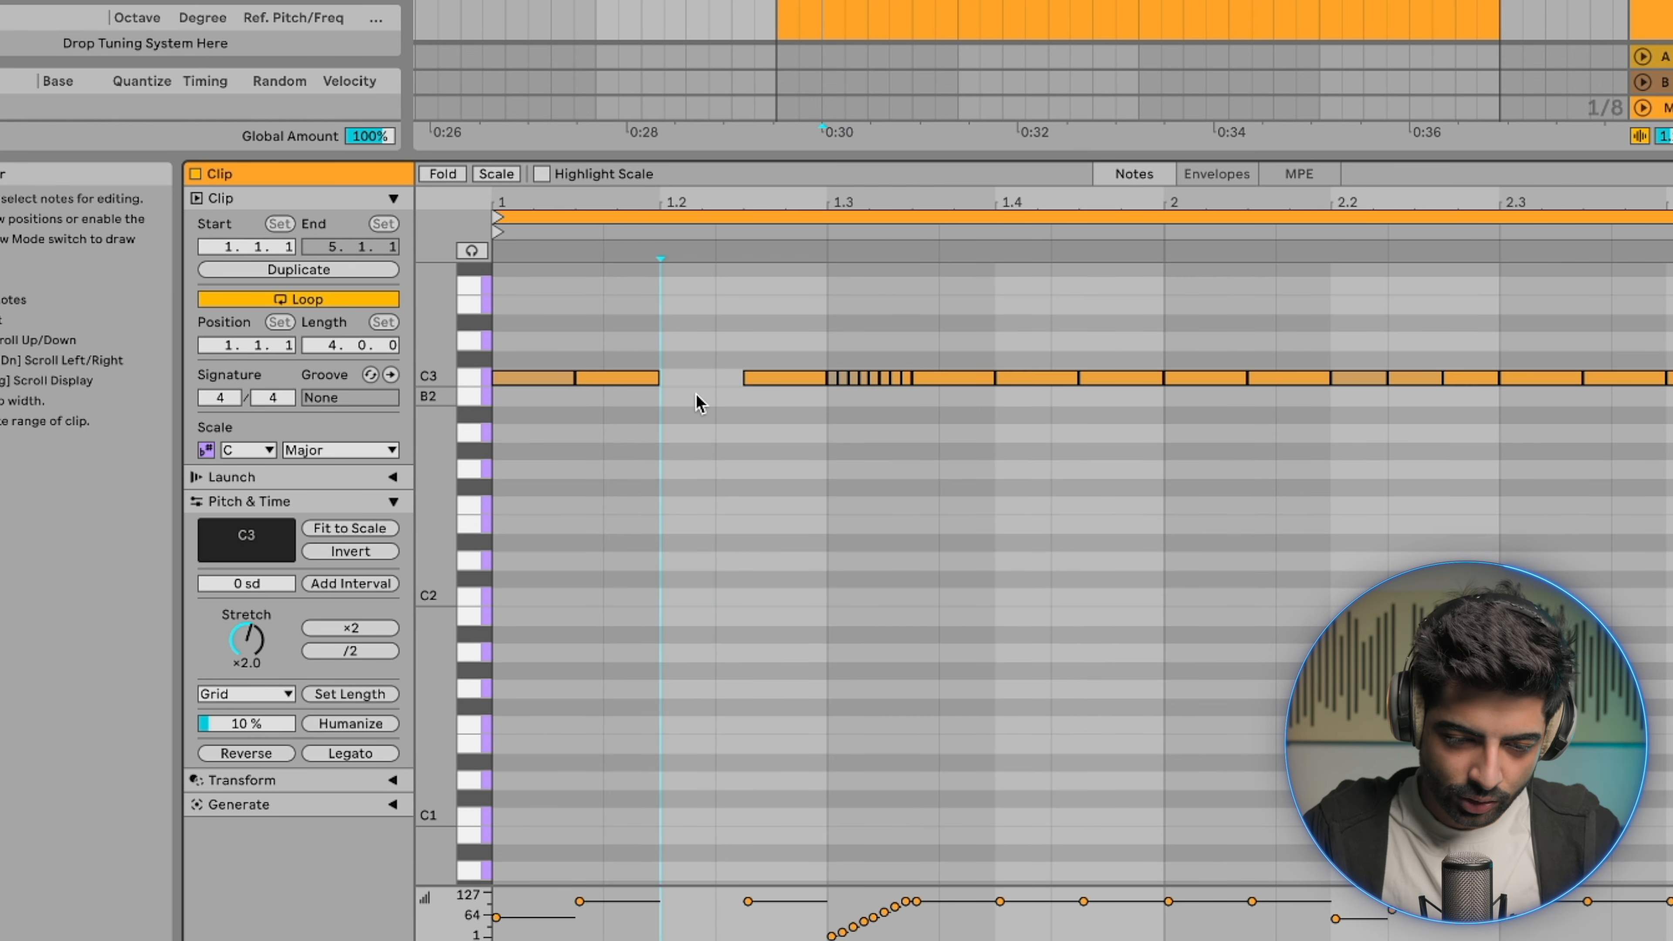
click(635, 378)
drag(246, 638, 247, 618)
key(space)
click(698, 578)
scroll(693, 578, down, 2)
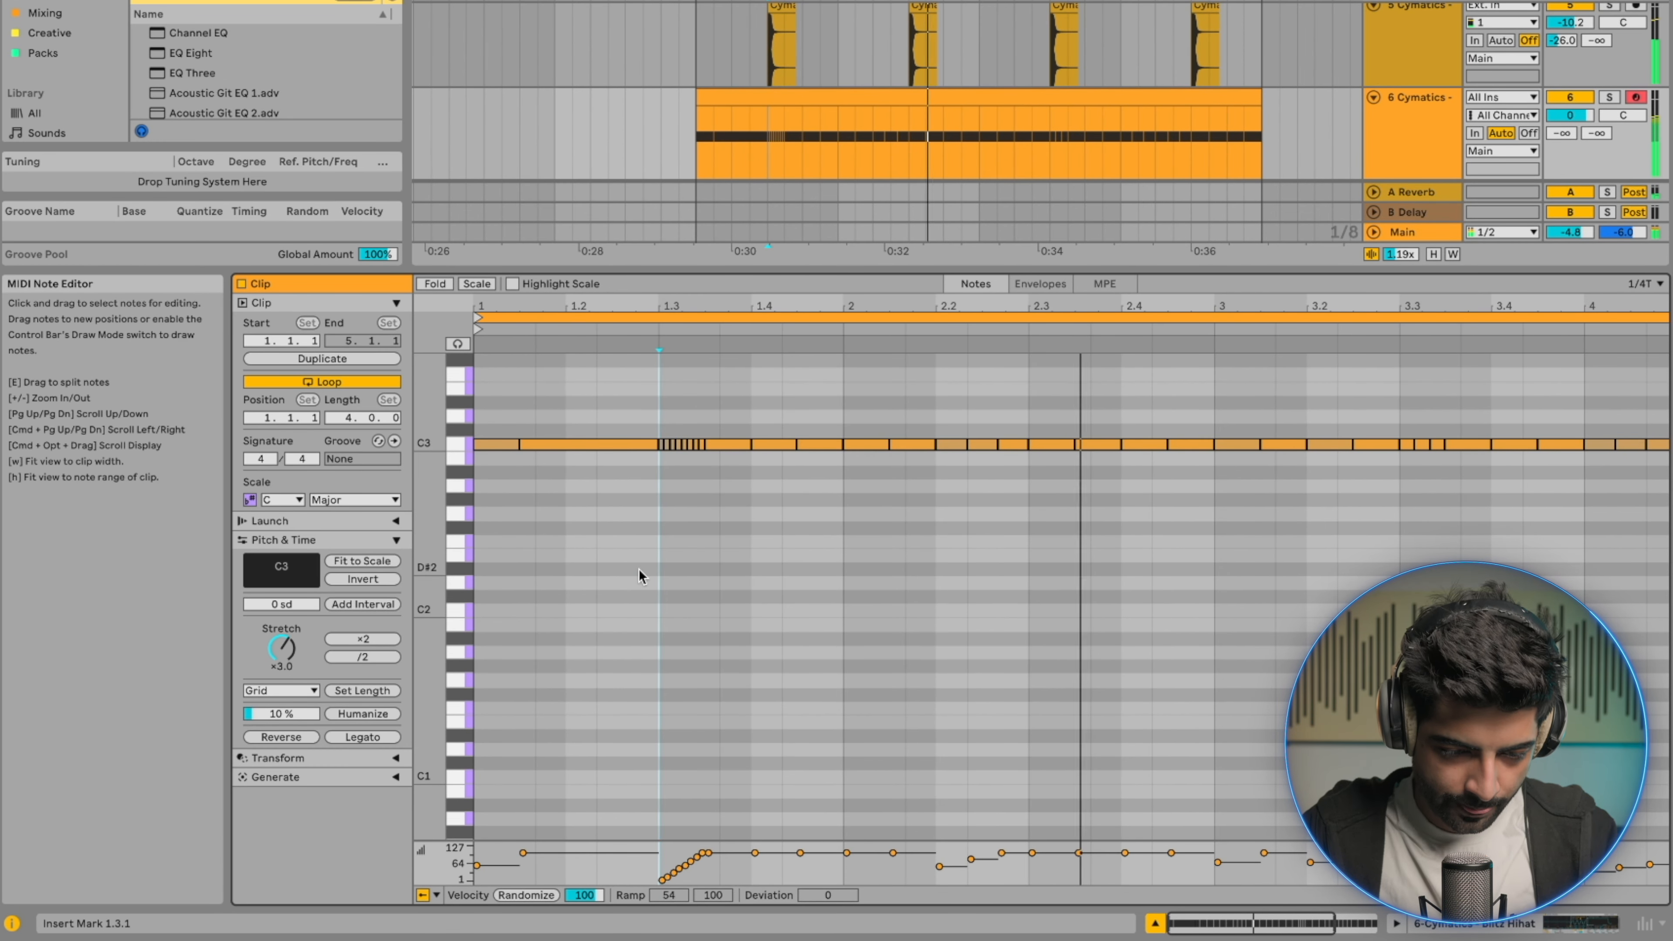
Step: Select all notes of the hi-hat clip and humanize their timing by 10%
key(space)
key(w)
key(super+a)
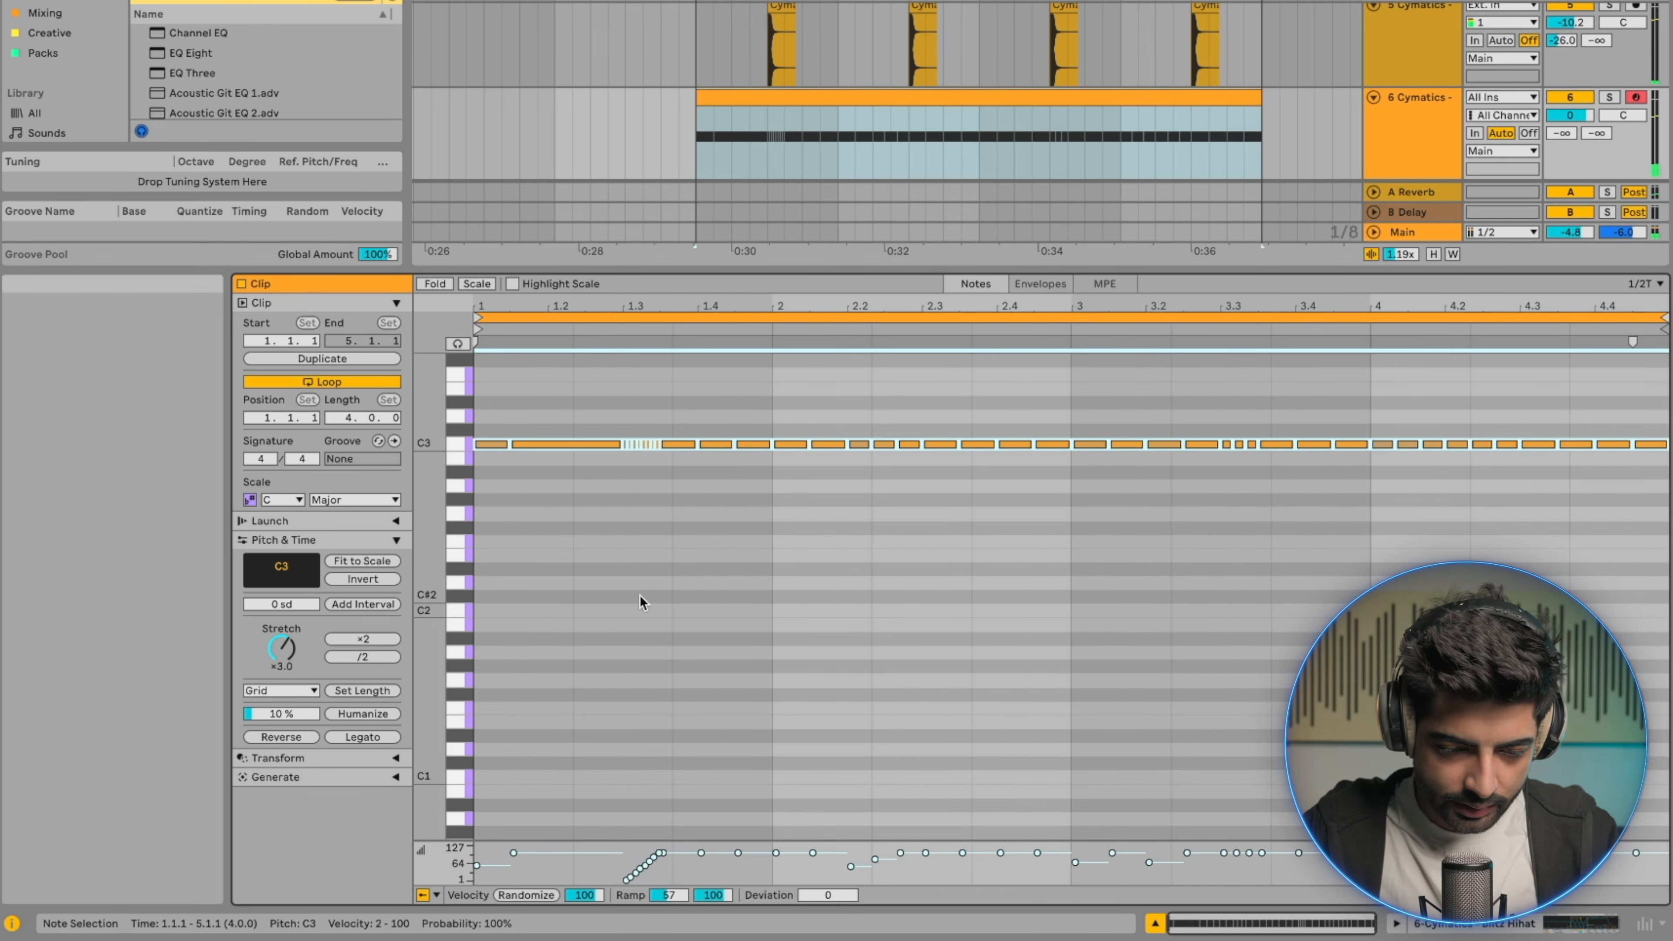
click(378, 712)
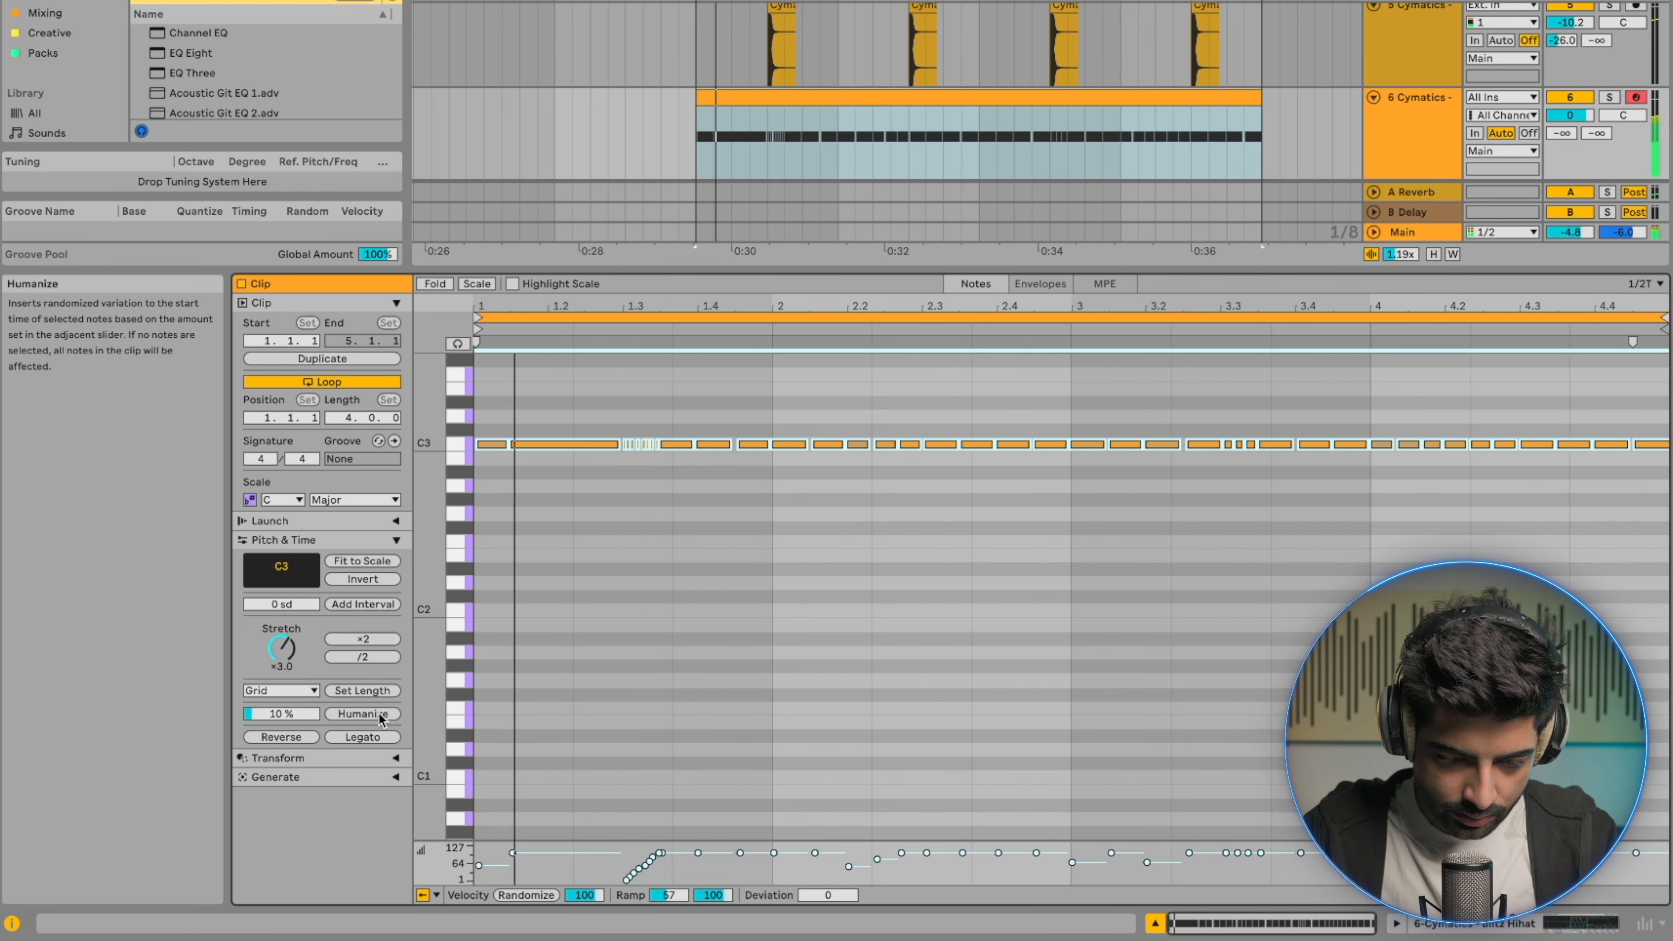